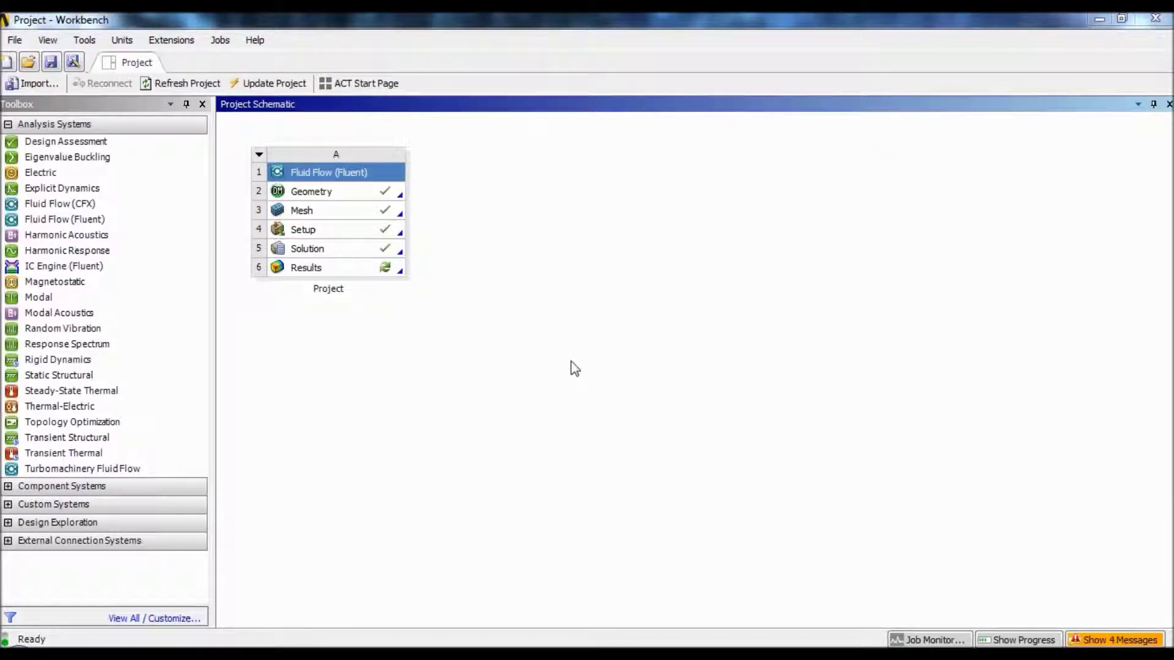
- Add a Fluent fluid-flow system named 'video' and start a new DesignModeler geometry for it
key(alt+Tab)
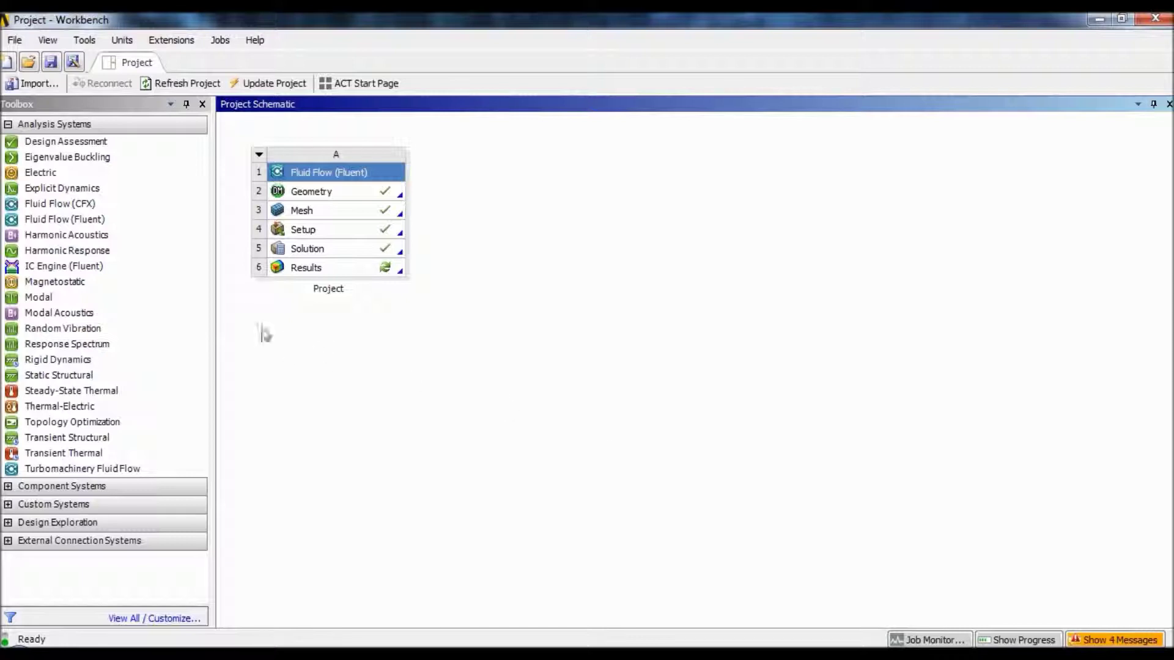
drag(66, 221, 556, 207)
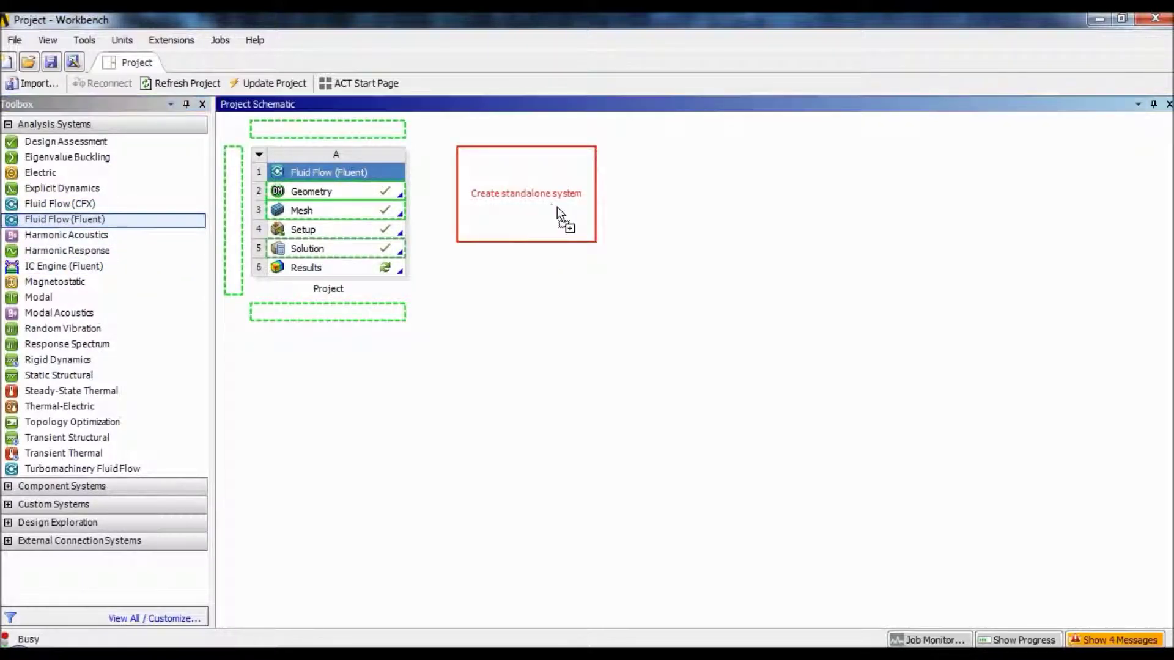
text(video)
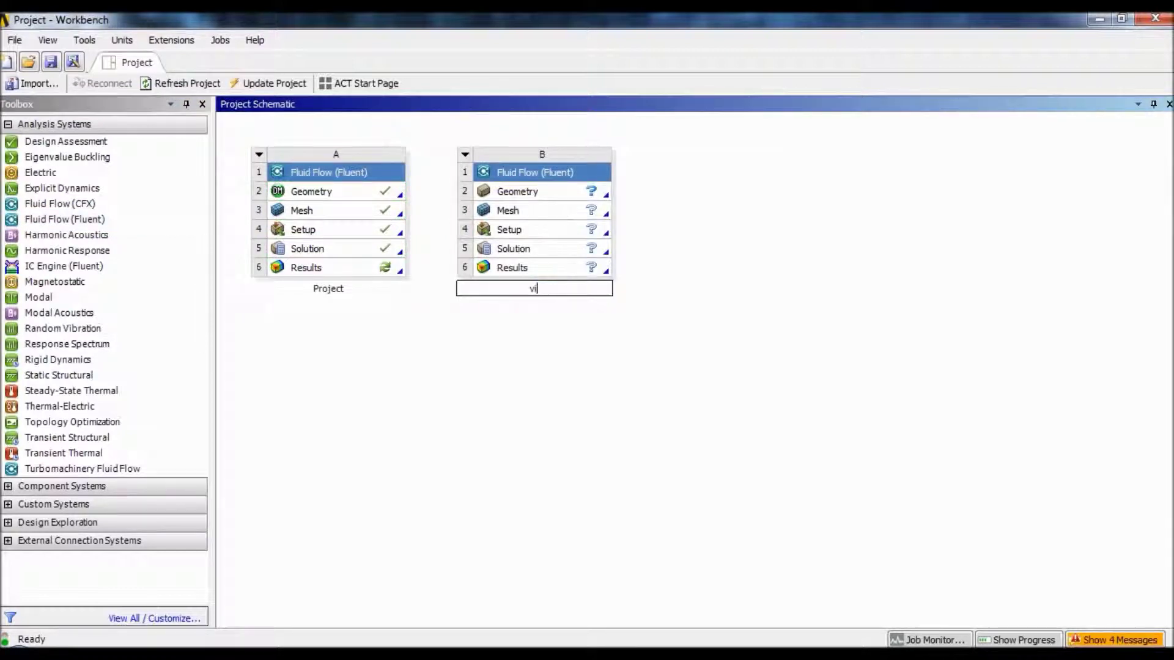
click(555, 194)
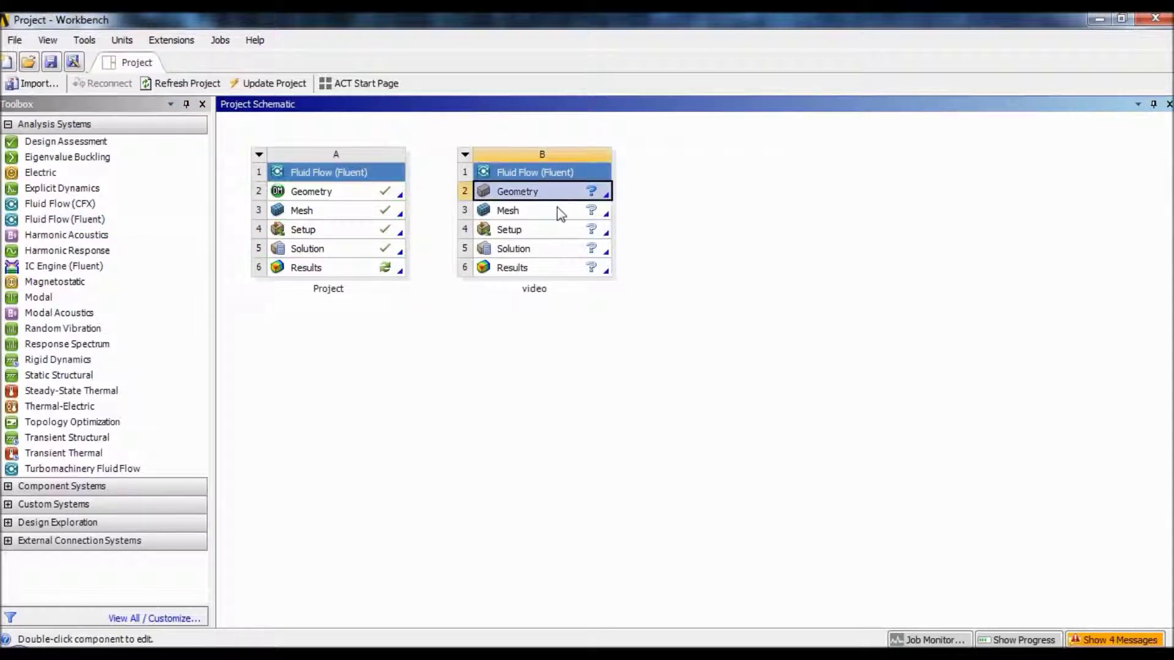
right_click(592, 195)
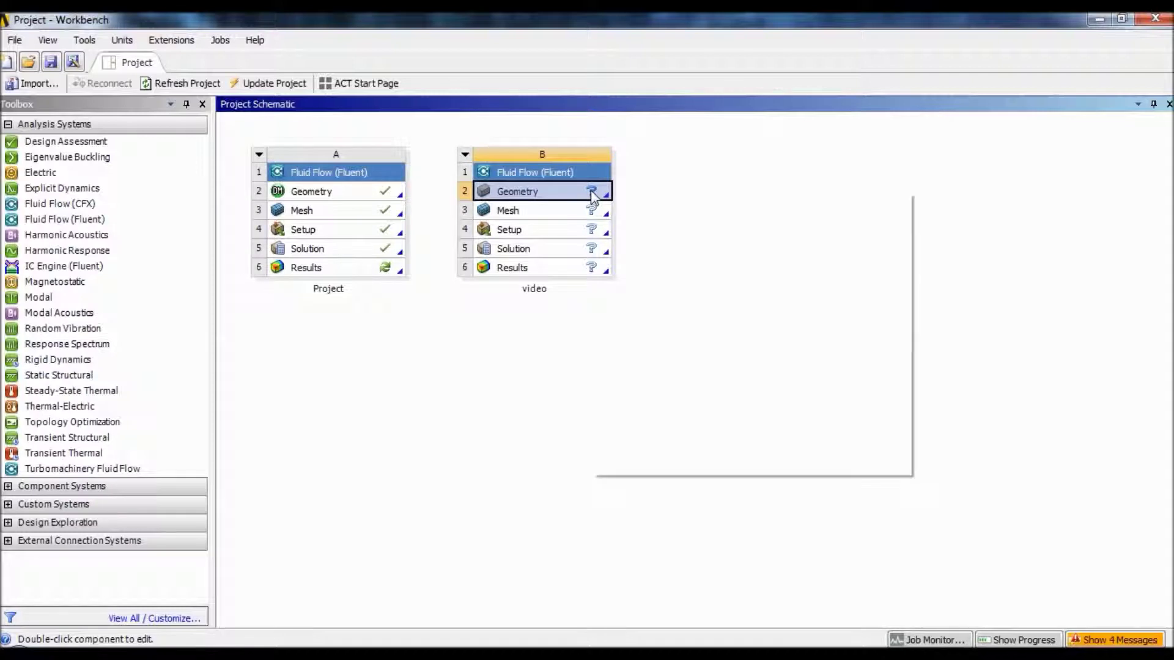
click(679, 231)
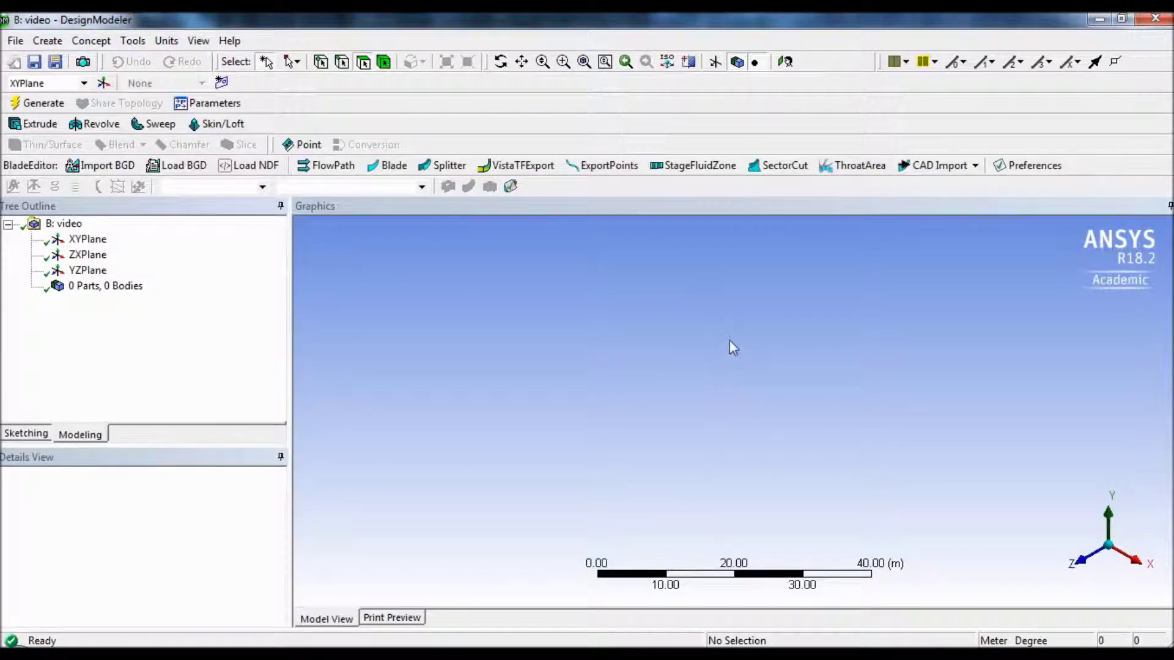
- On the XY plane, sketch a rectangle starting on the vertical axis and extending into the first quadrant
click(1083, 565)
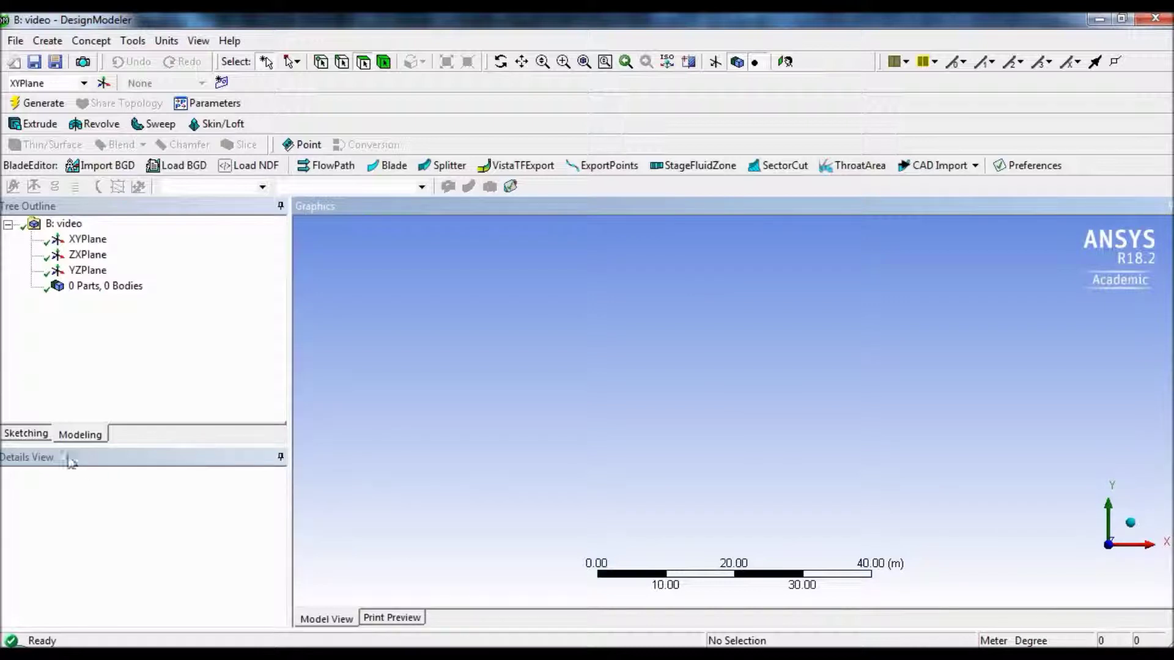
click(33, 435)
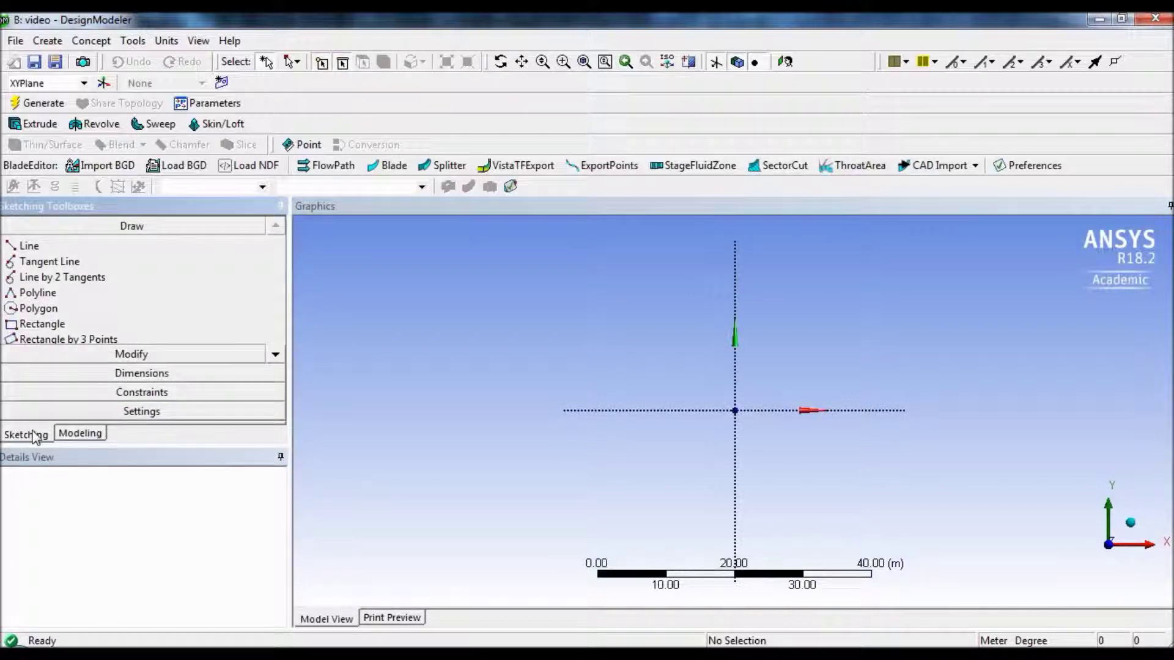
scroll(662, 428, up, 3)
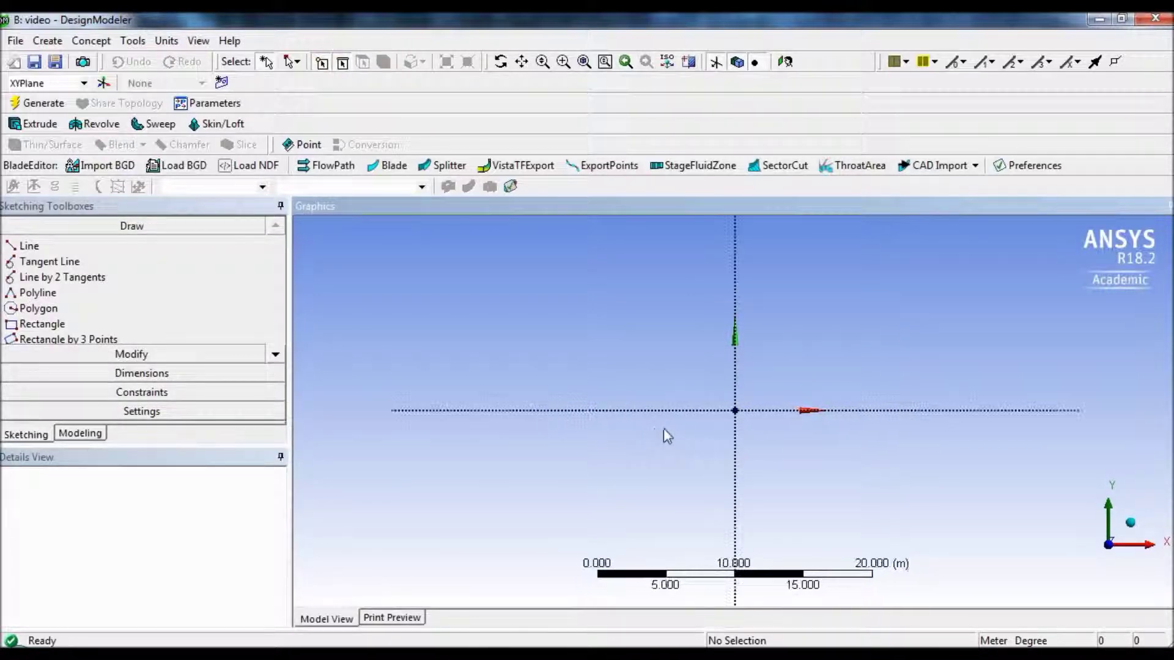
scroll(663, 429, up, 3)
click(61, 324)
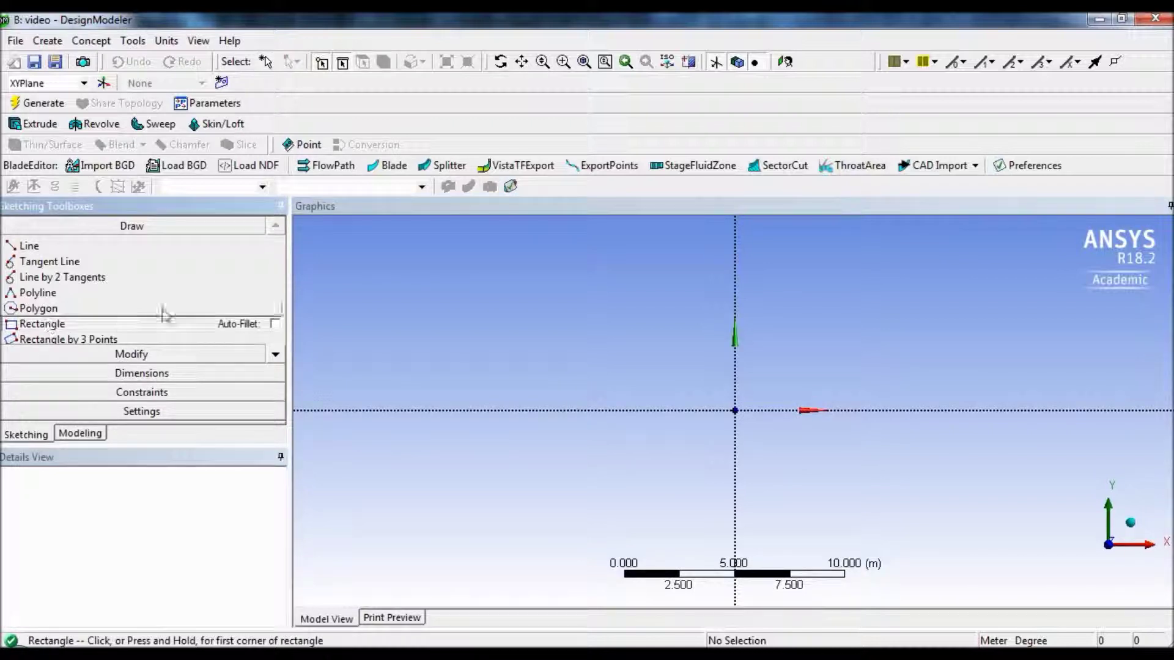
click(735, 387)
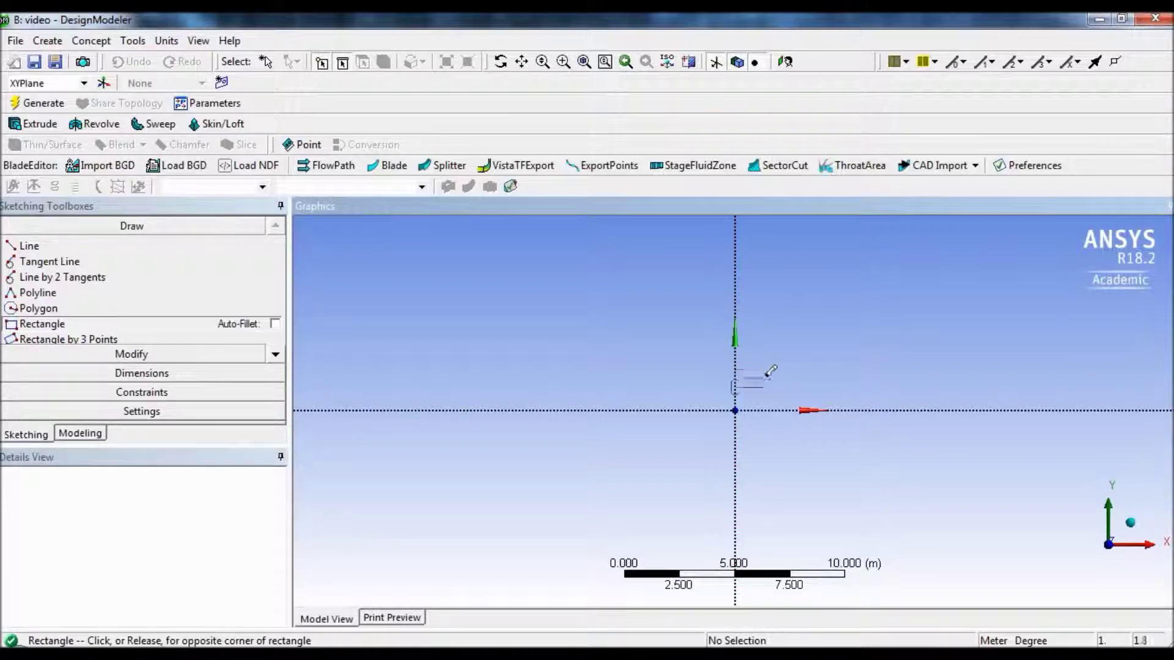
click(946, 284)
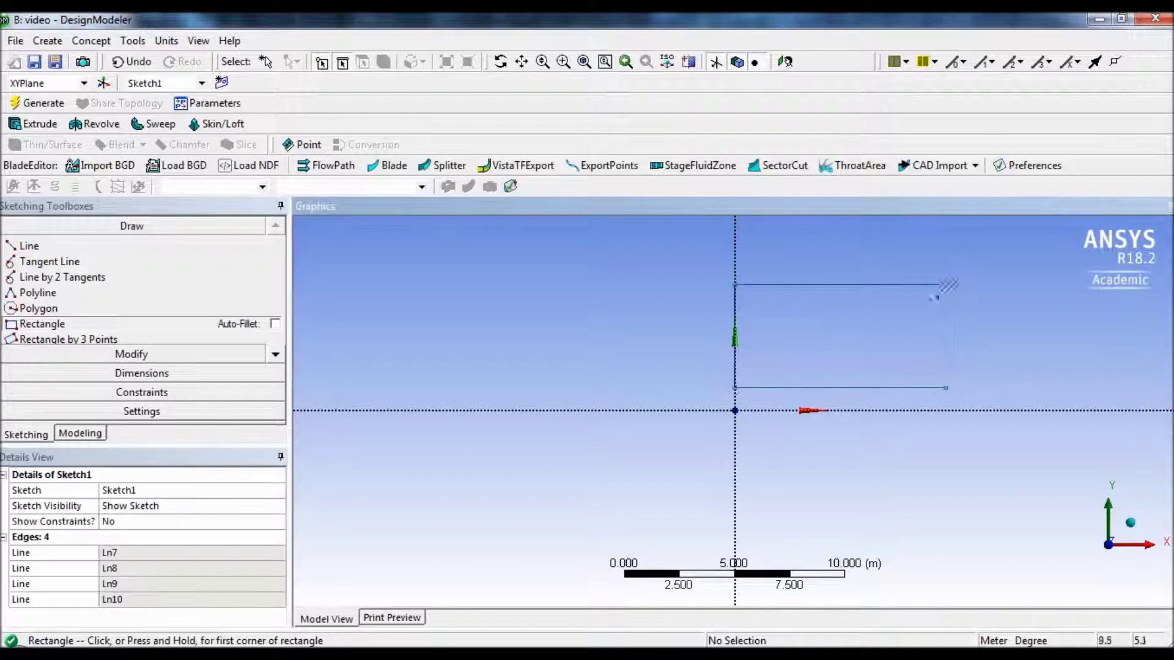
- Add general dimensions to the rectangle's left edge (height) and top edge (length)
click(141, 373)
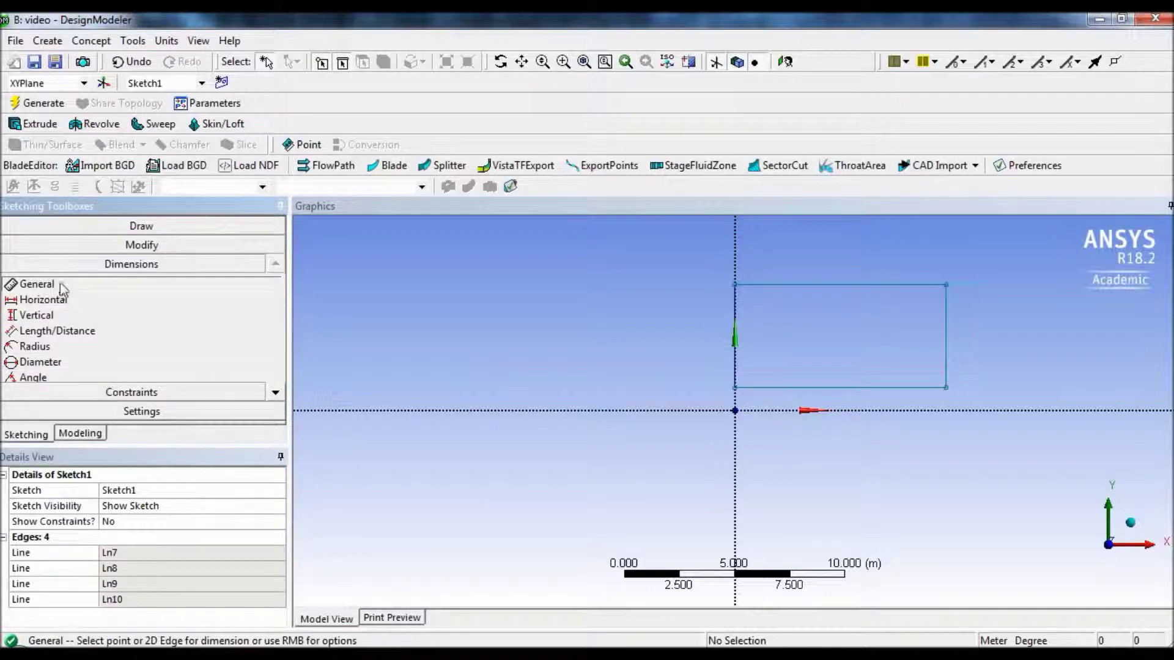
click(742, 303)
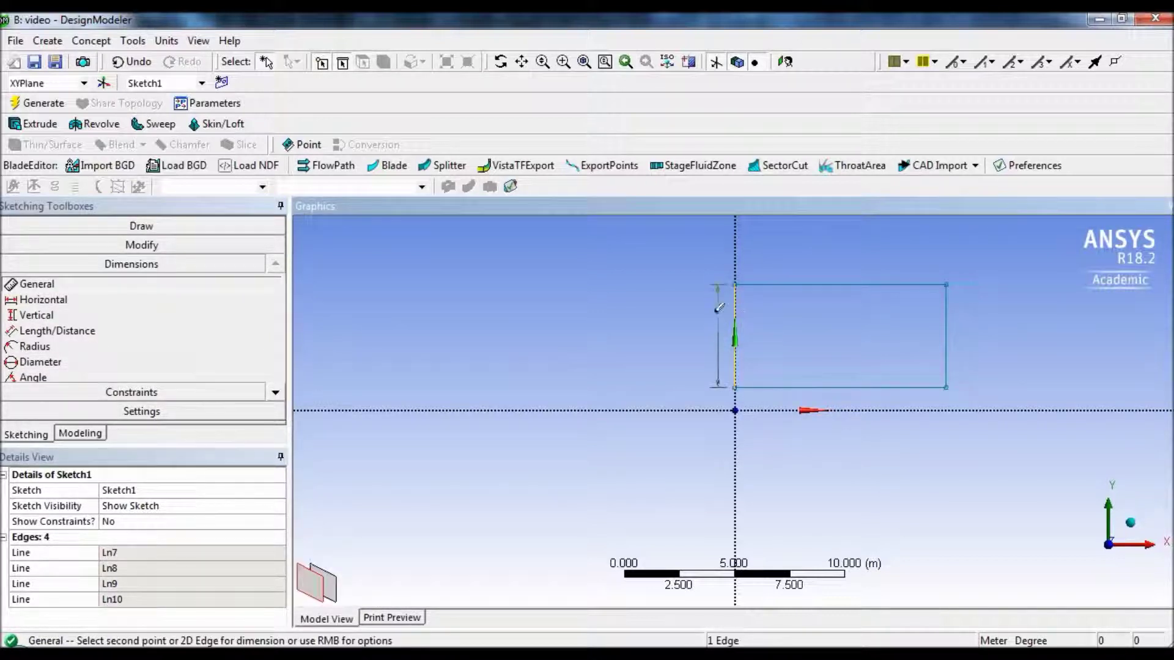
click(723, 358)
click(782, 284)
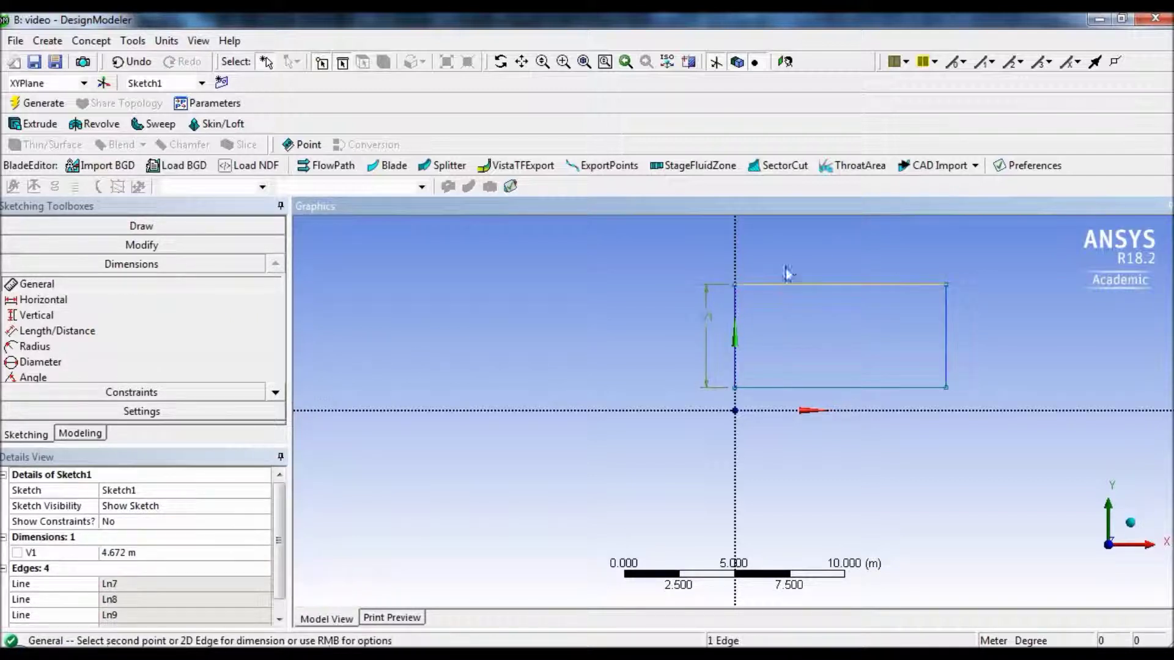
click(788, 268)
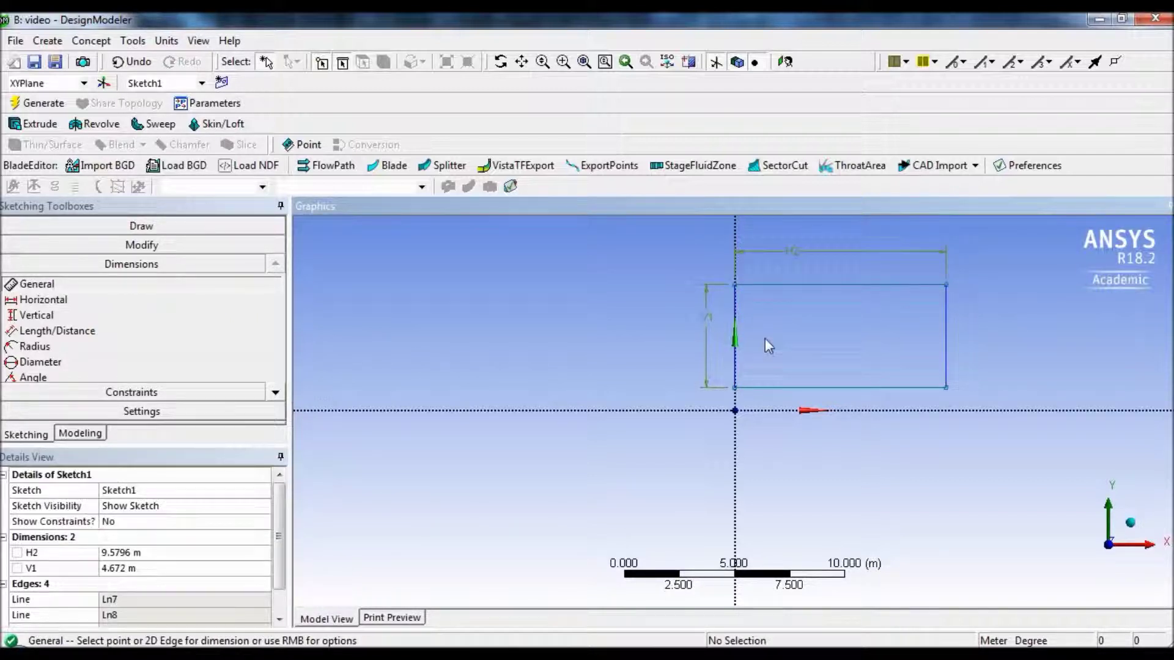
- Set length H2 to 10 m and height V1 to 2 m
click(156, 552)
text(10)
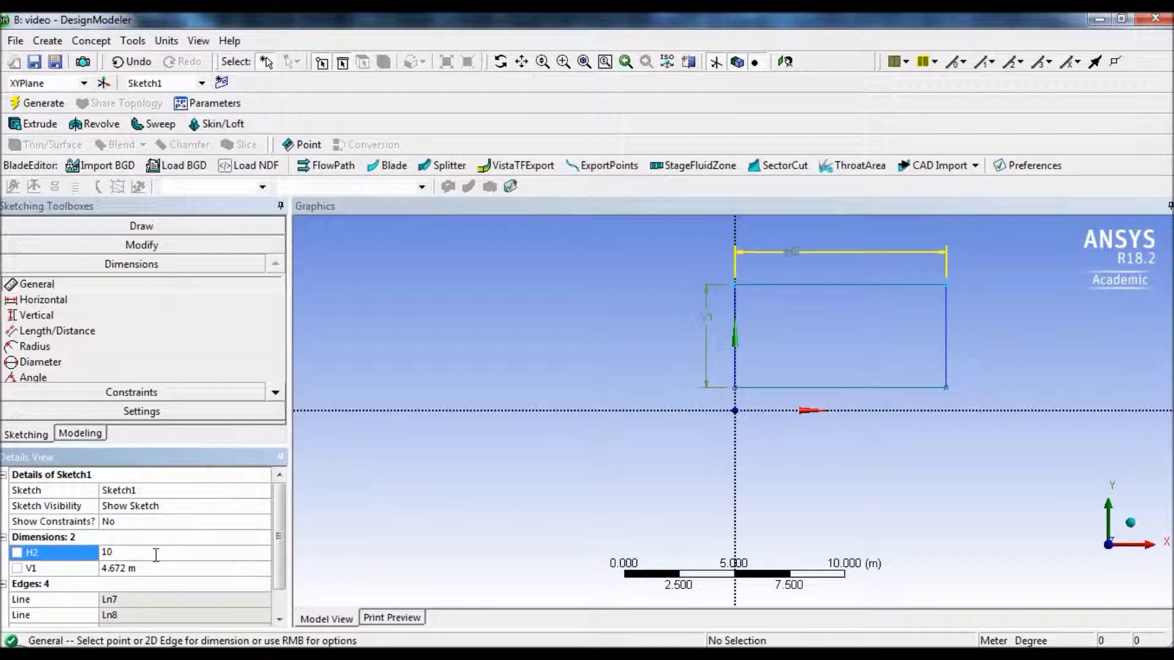
key(Return)
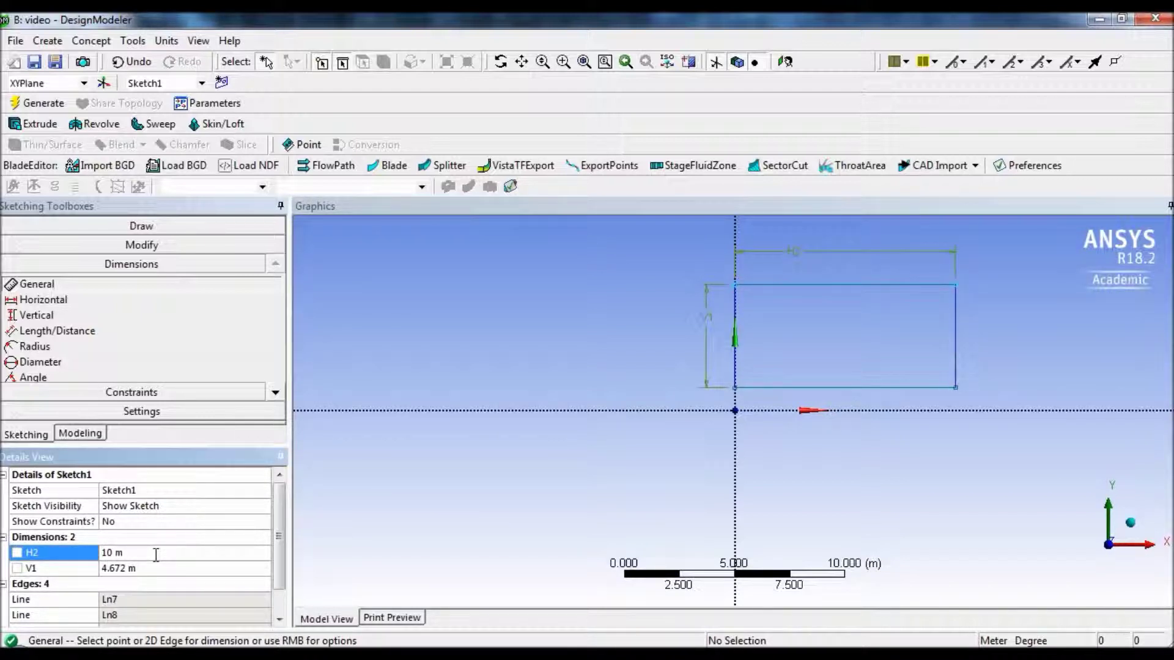
click(157, 568)
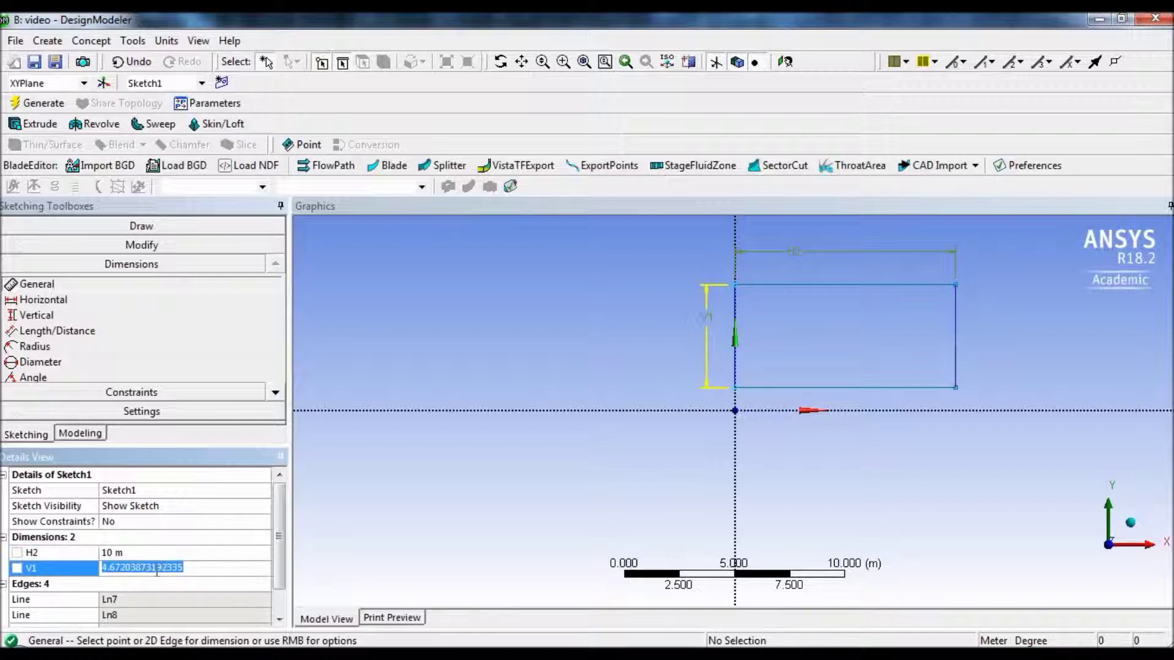
text(2)
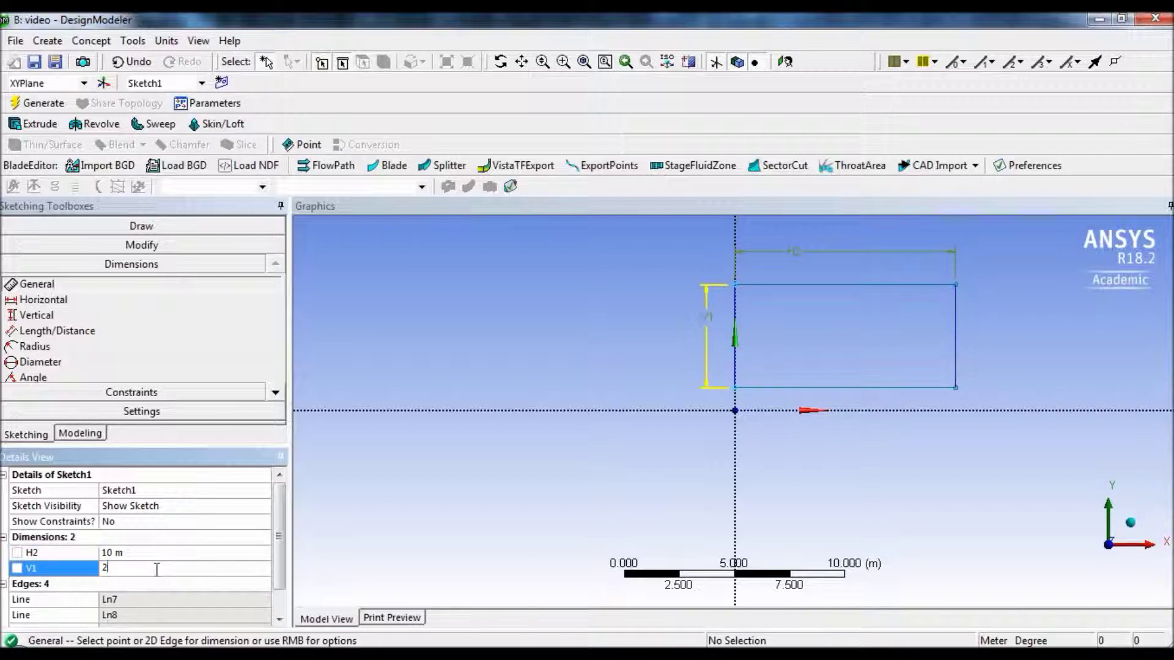
key(Return)
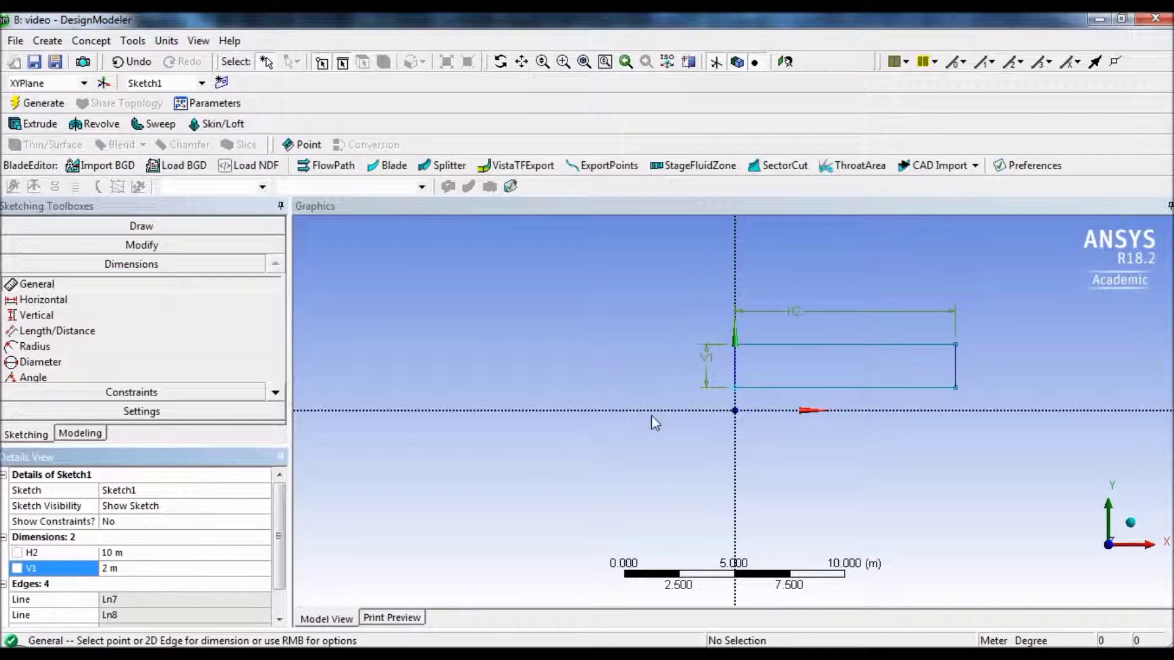
- Create a Surfaces From Sketches body from the rectangle's four edges and generate it
click(91, 41)
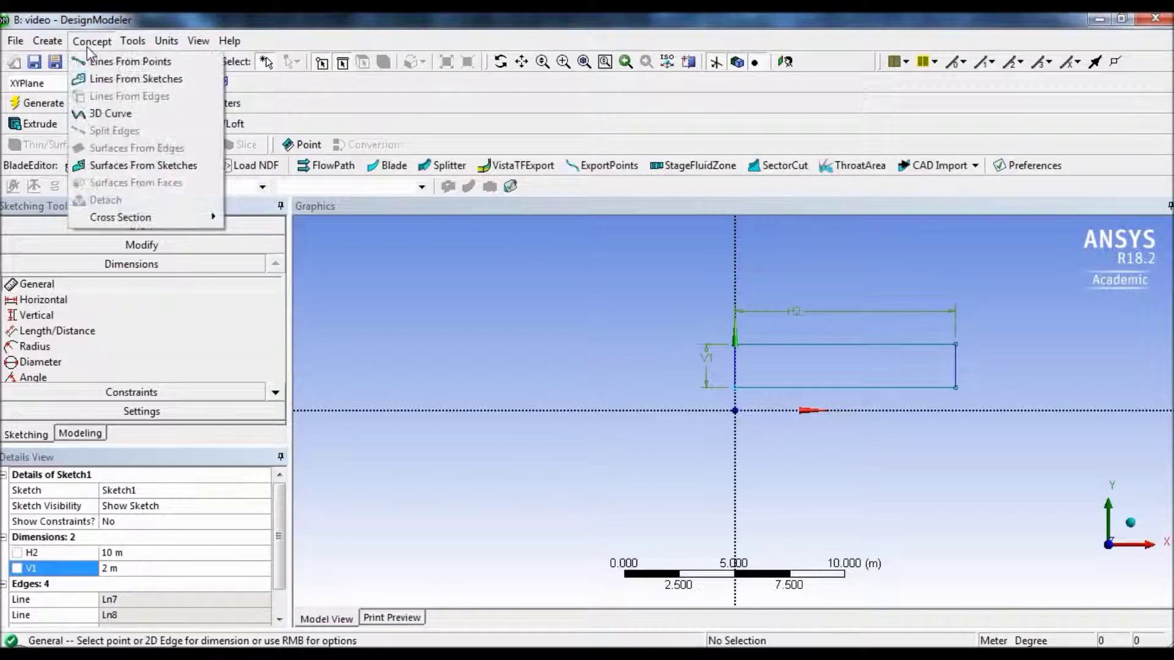
click(123, 165)
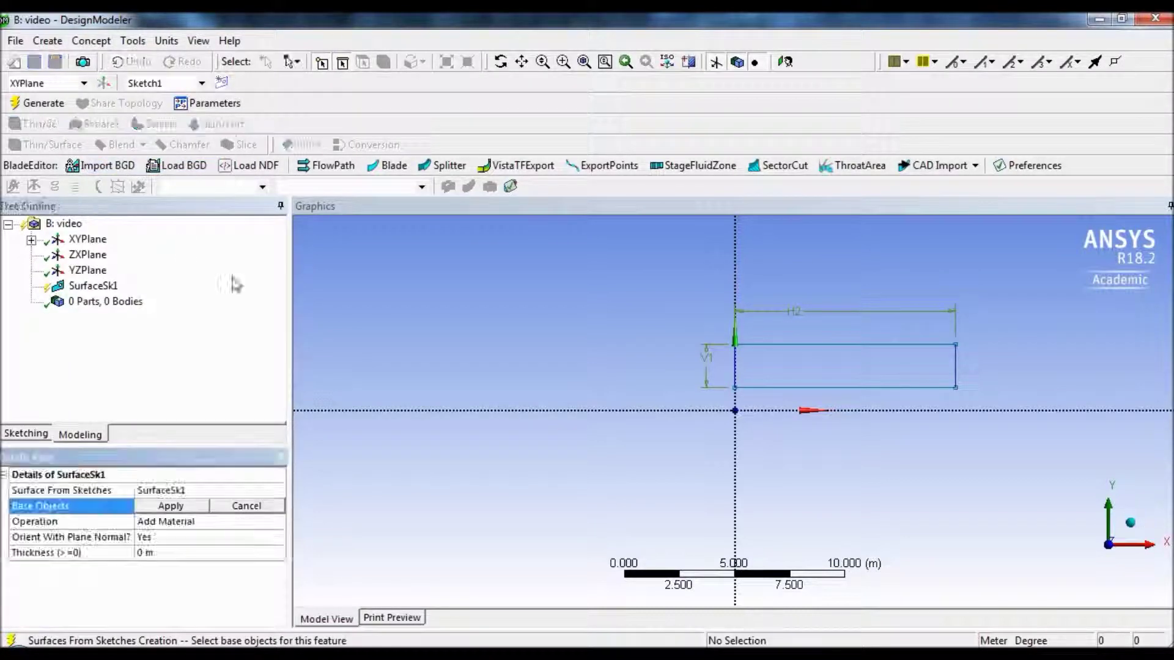
click(738, 373)
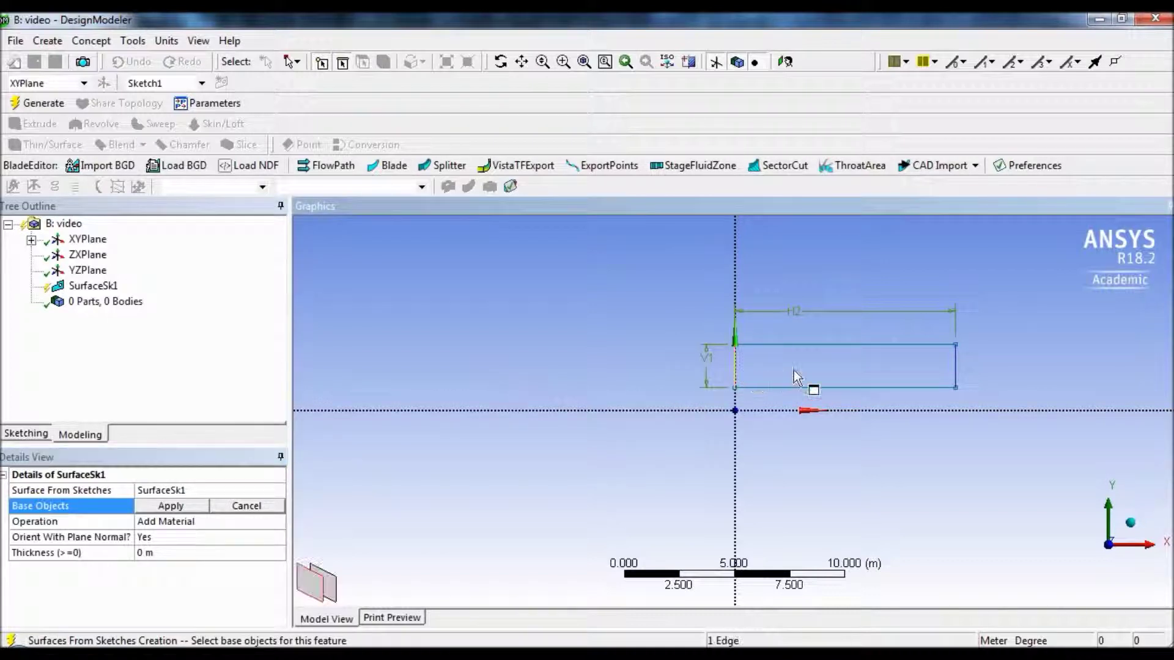
ctrl+click(809, 346)
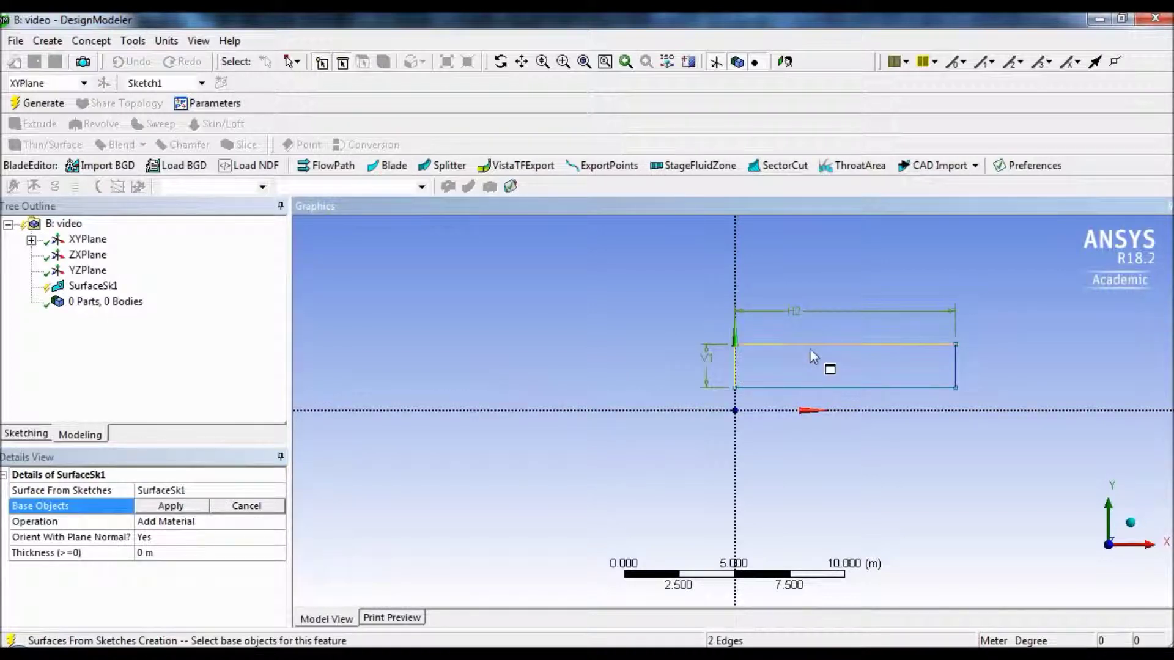
ctrl+click(813, 390)
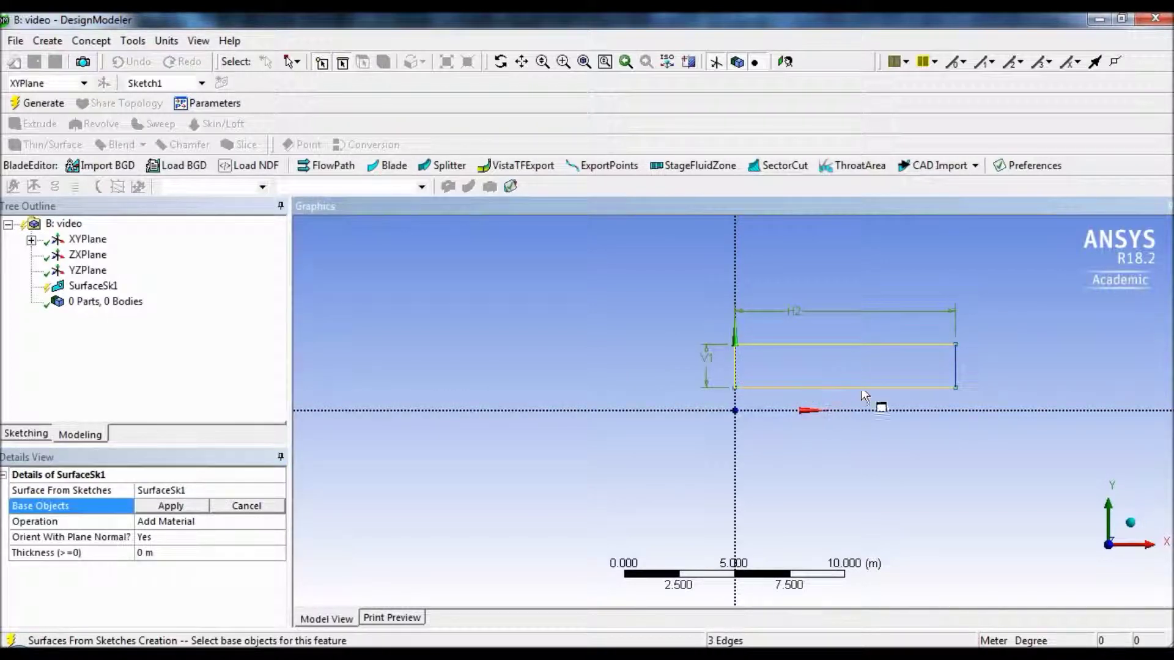
ctrl+click(954, 364)
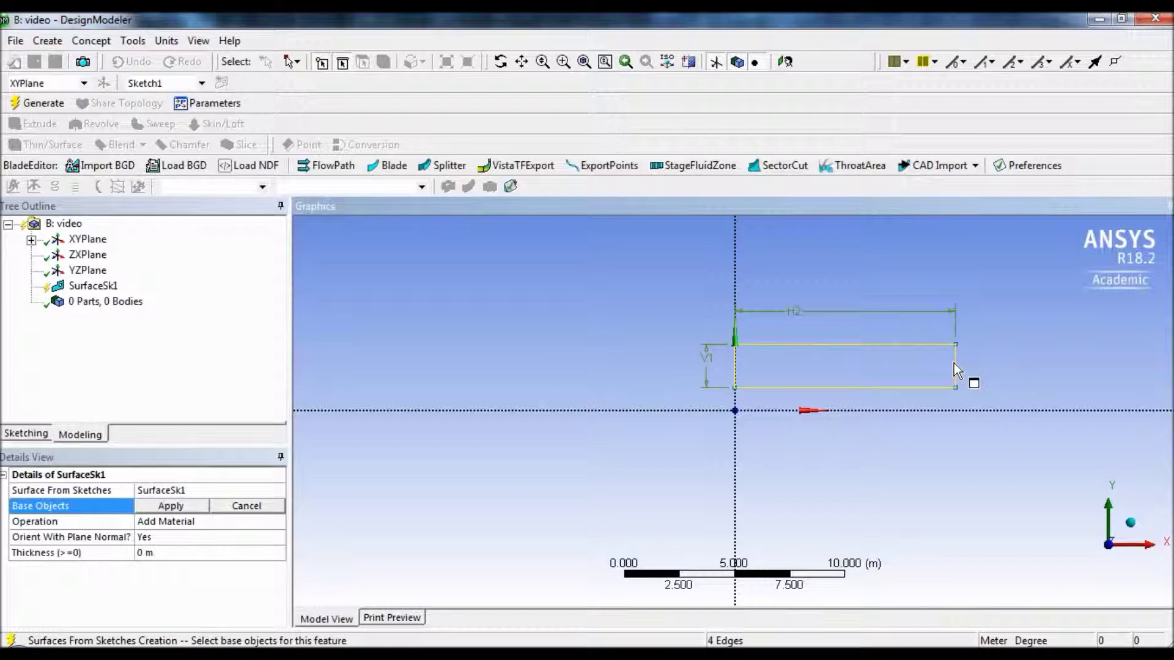
click(171, 506)
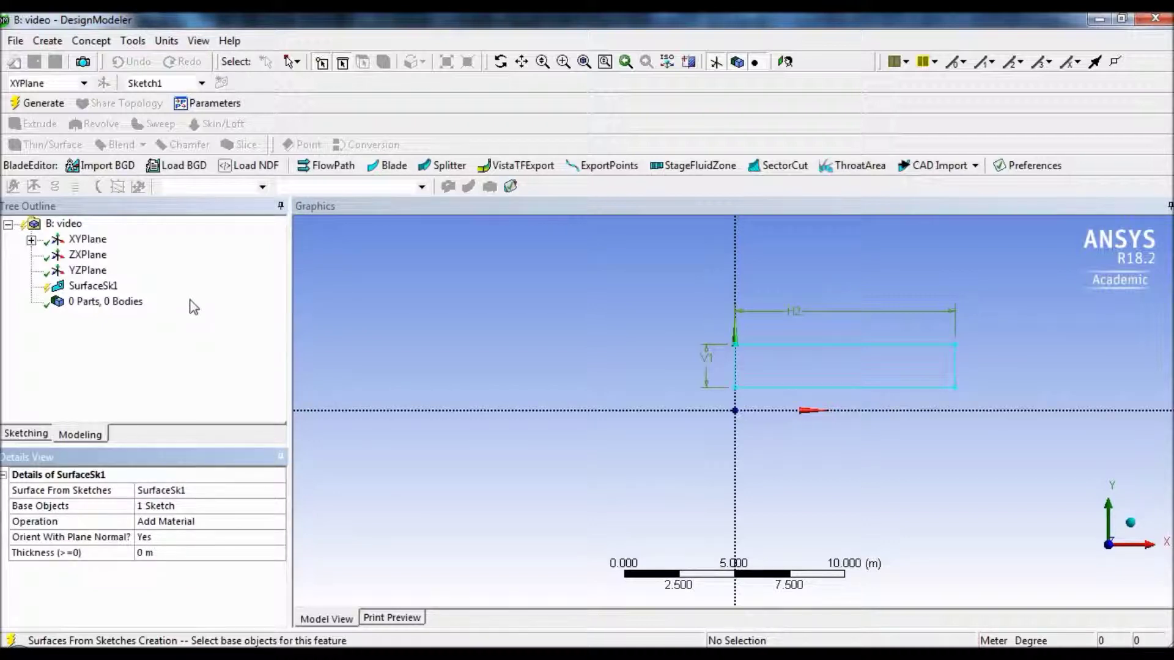
click(52, 102)
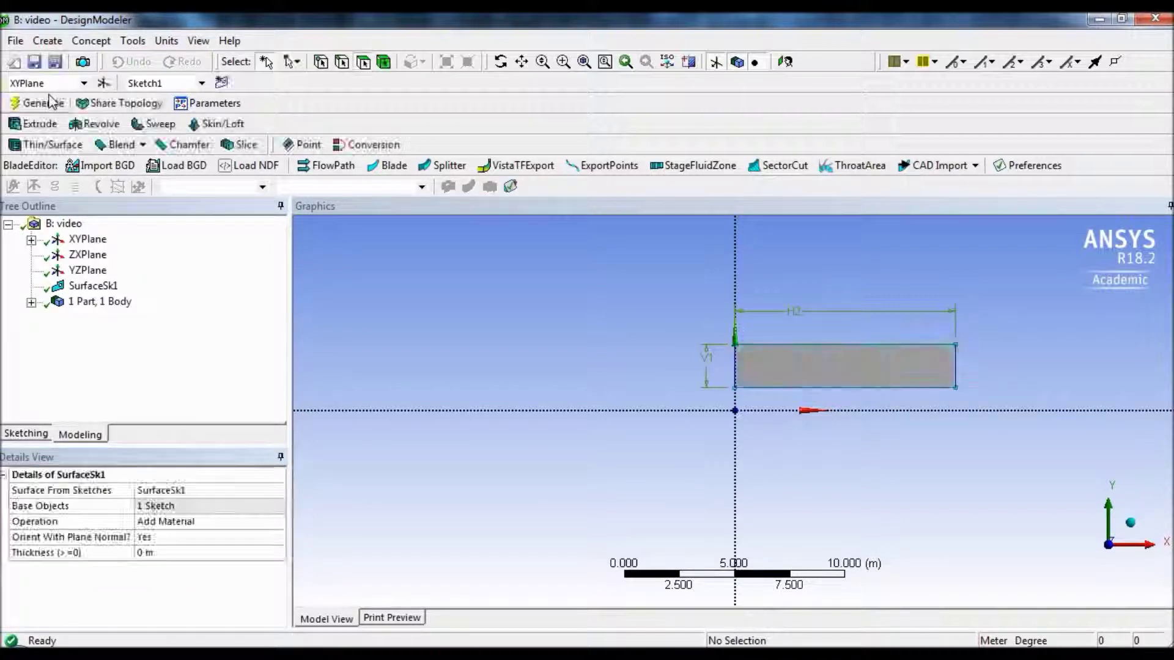
- Close DesignModeler and return to the Workbench project
scroll(846, 364, down, 1)
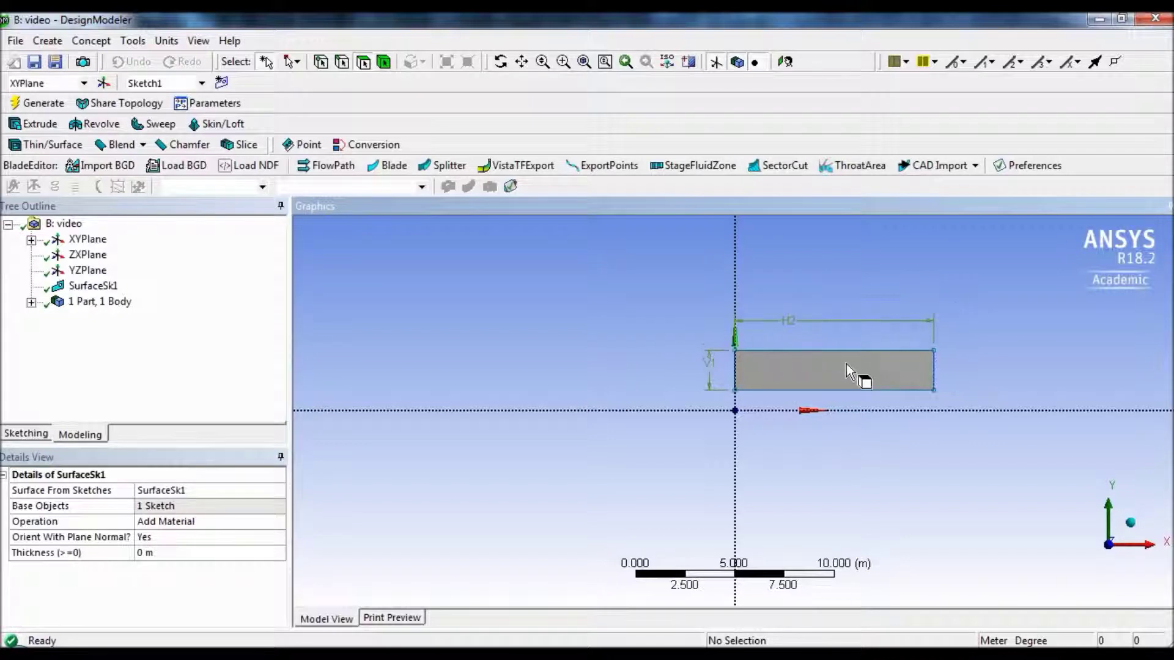
scroll(846, 365, up, 2)
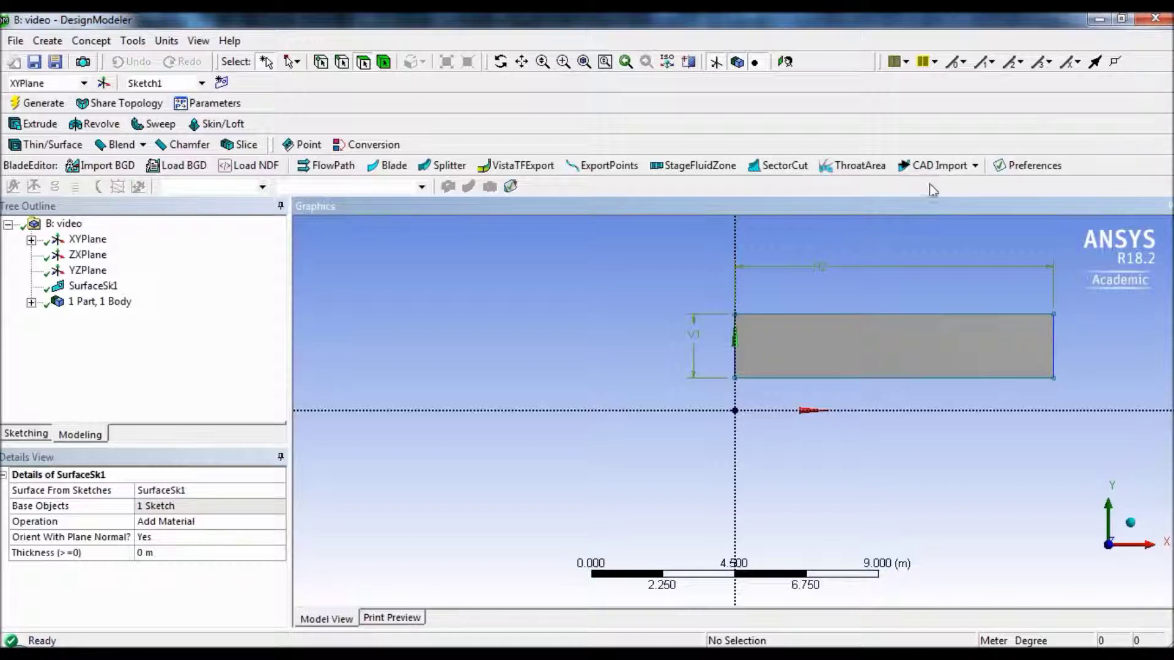
key(alt+F4)
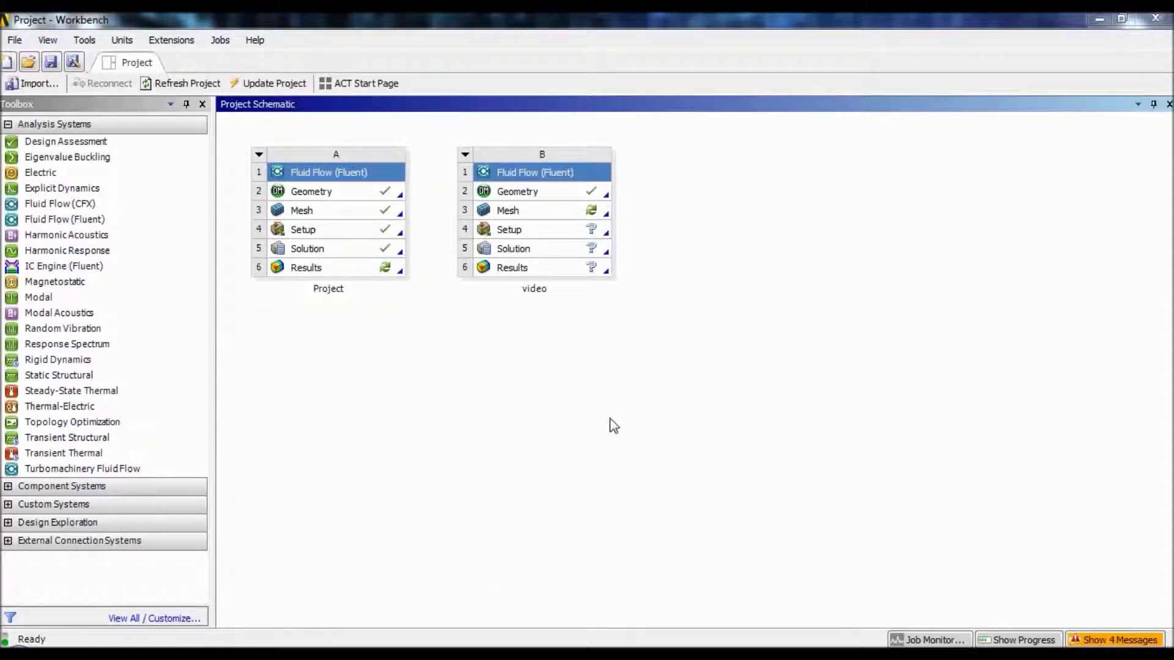
- Launch ANSYS Meshing from system B's Mesh cell to load the rectangular surface body
double_click(592, 211)
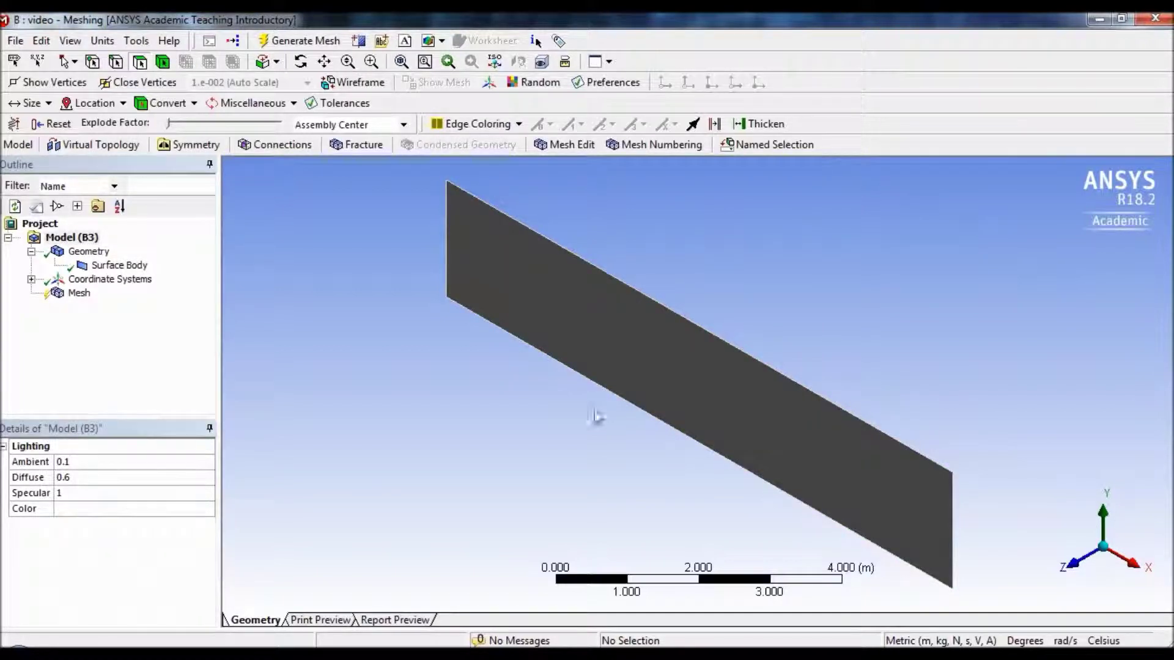
- Create named selections 'inlet' for the left edge and 'outlet' for the right edge
click(1079, 569)
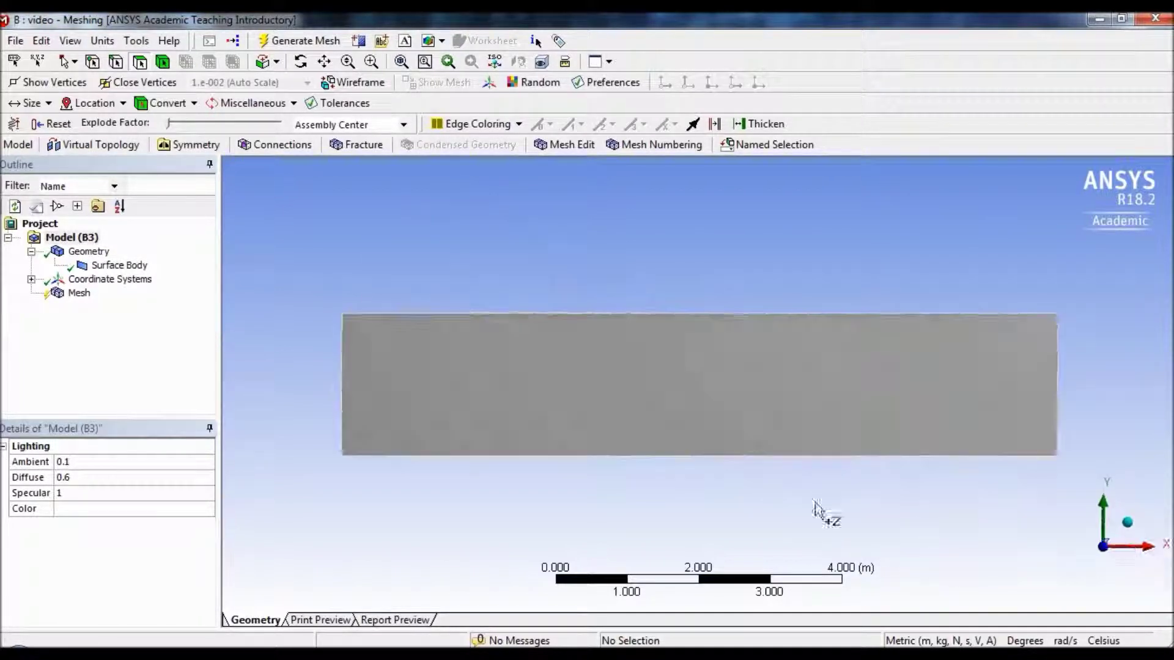
click(116, 62)
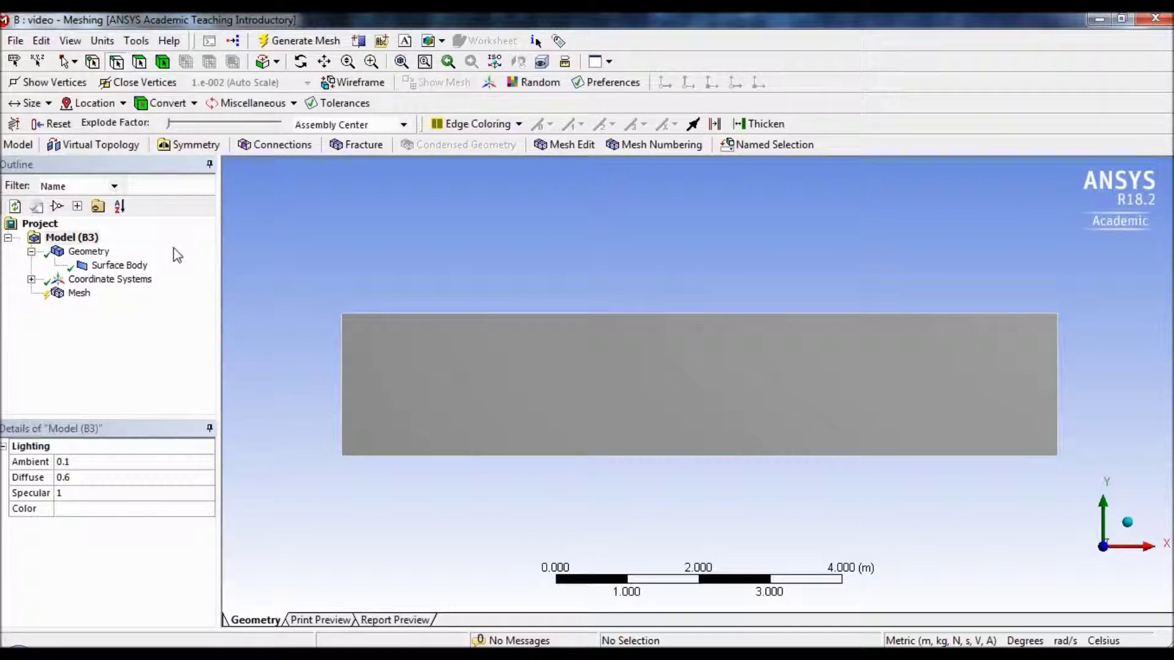
click(340, 391)
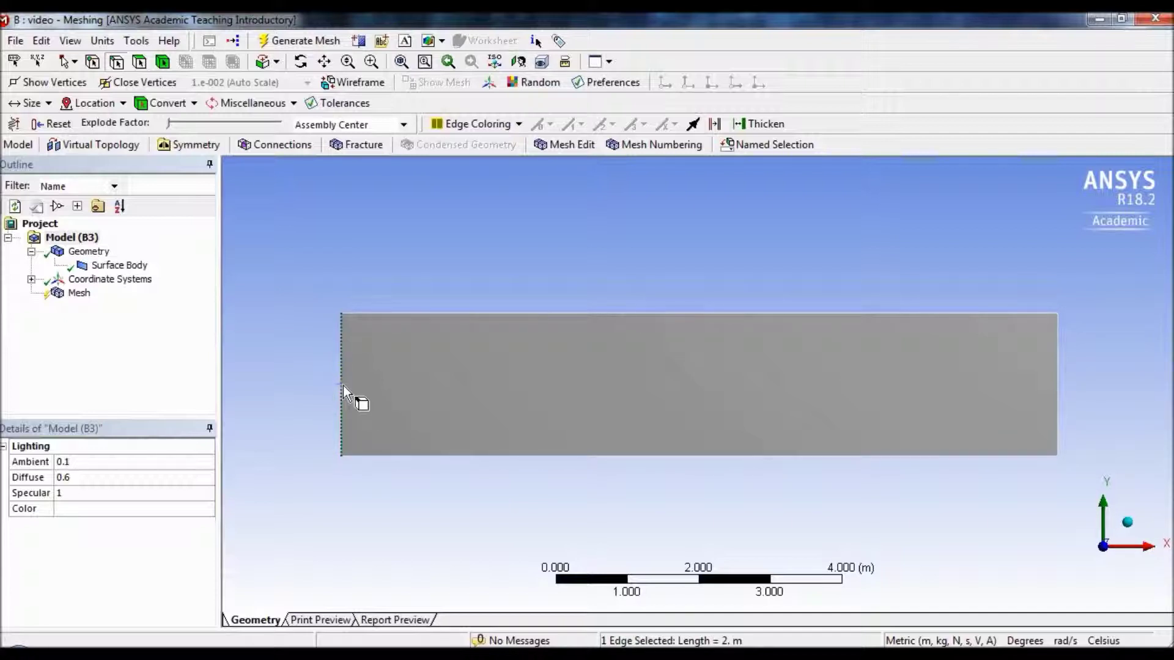
right_click(343, 385)
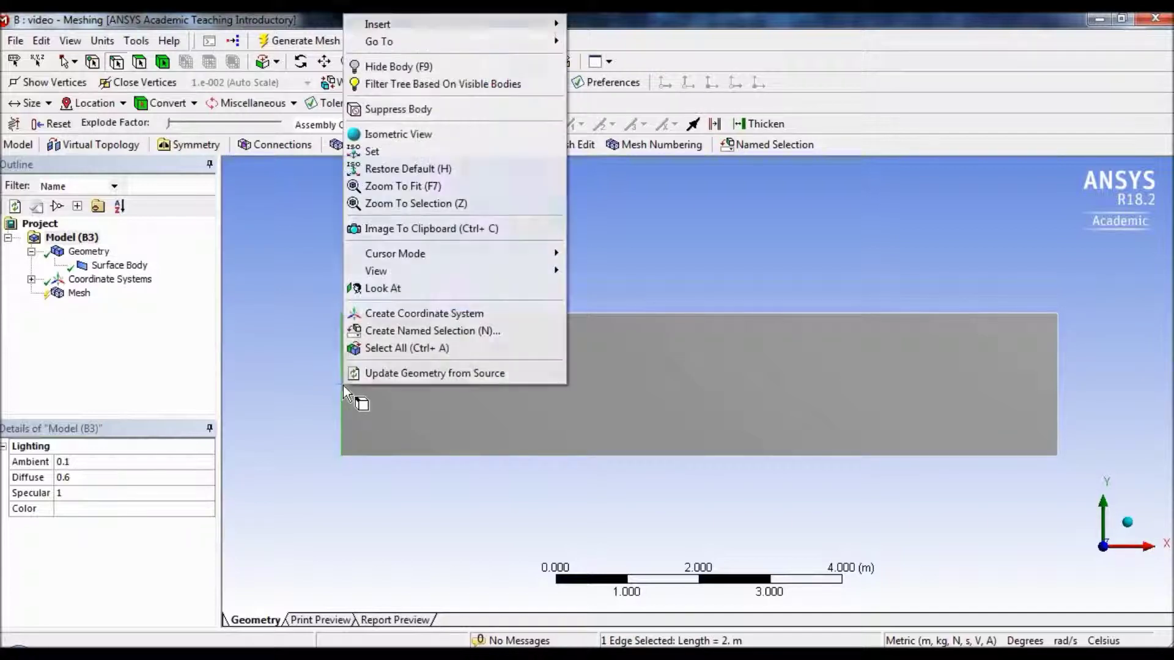
click(395, 330)
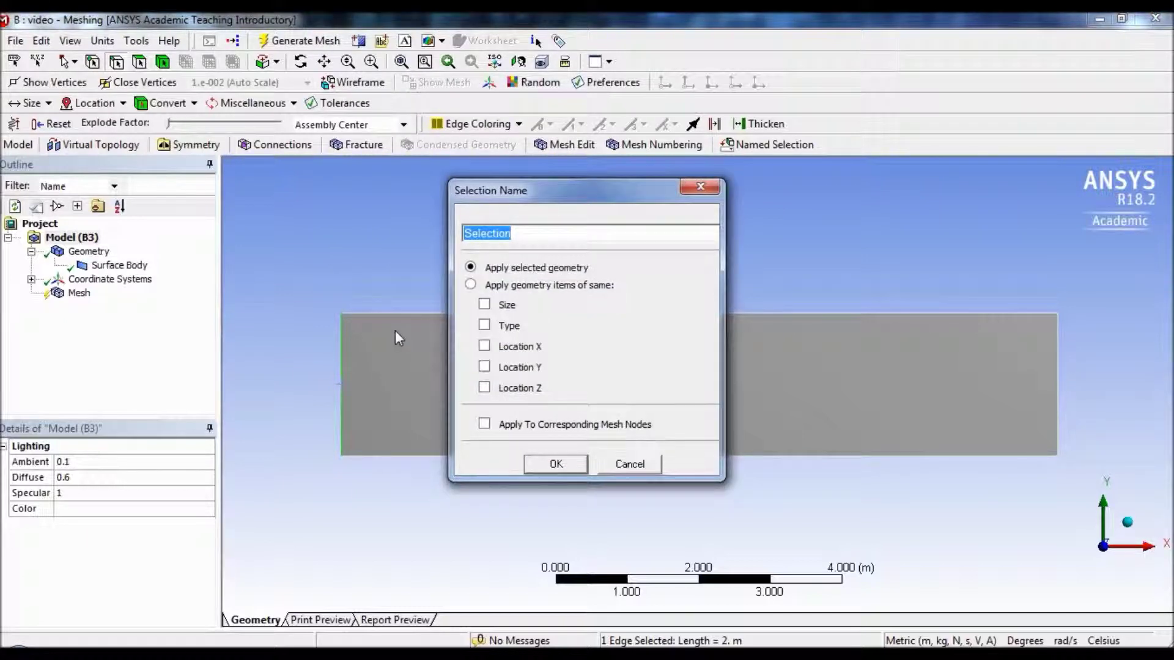
text(inlet)
key(Return)
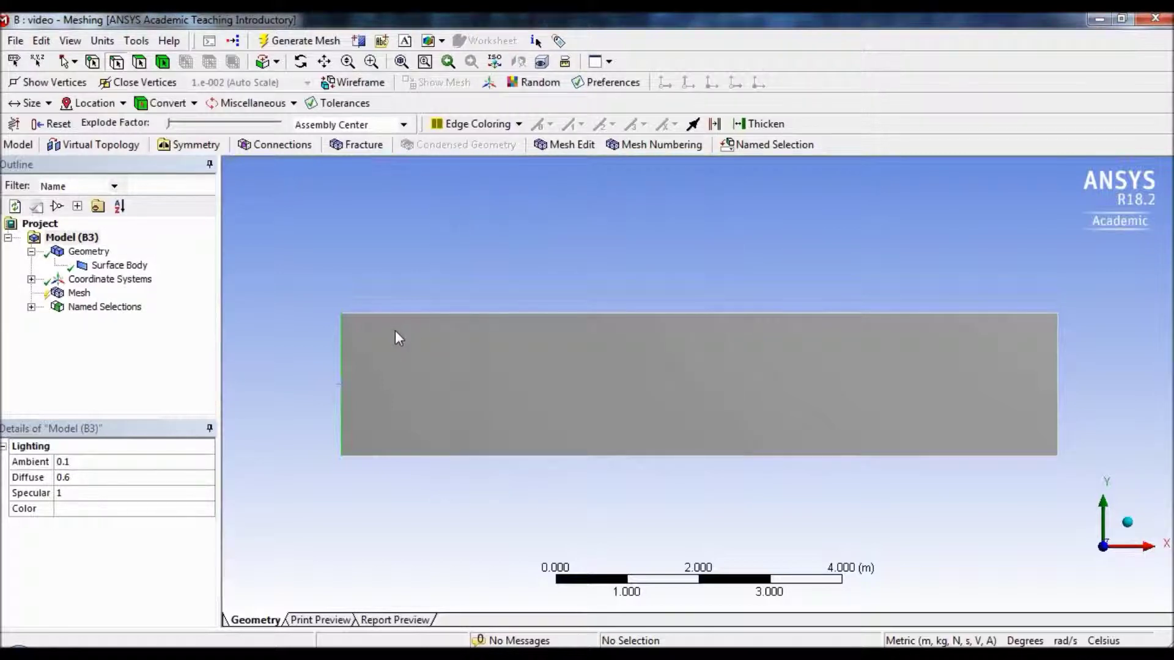
click(1058, 350)
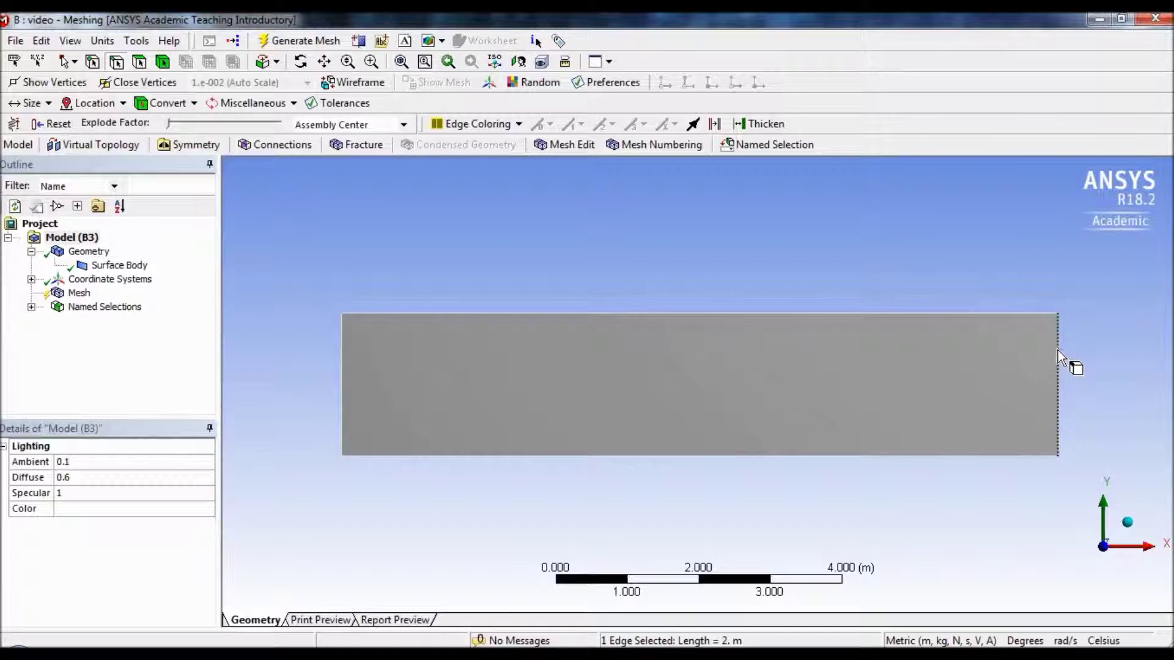
right_click(1058, 351)
click(1021, 596)
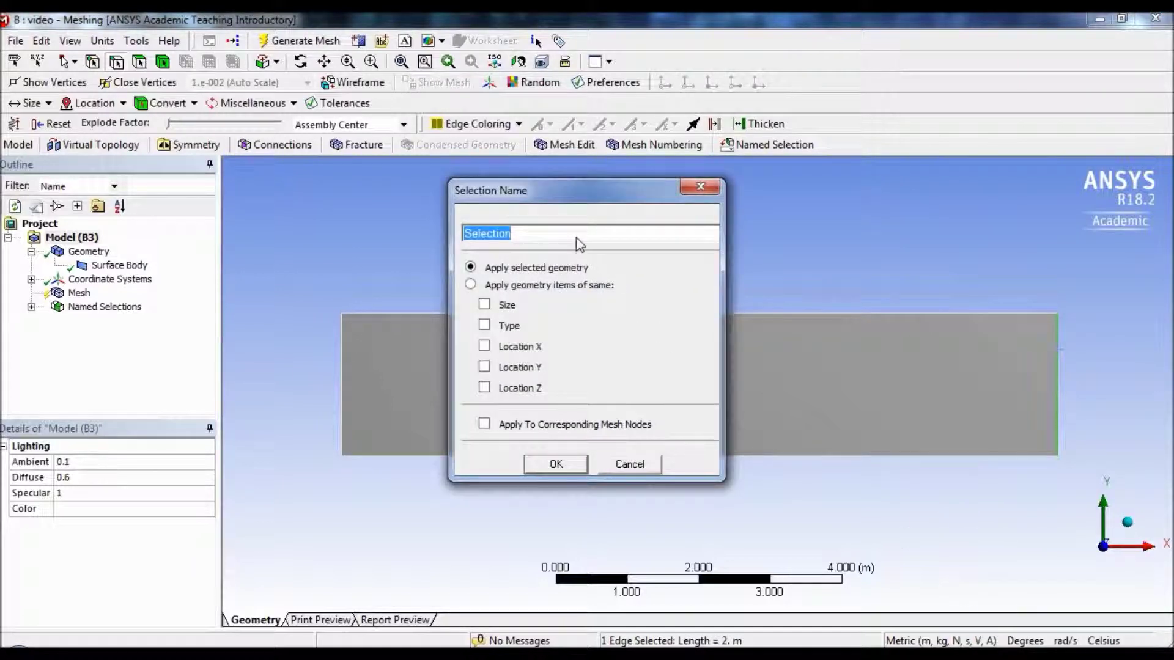
text(outlet)
key(Return)
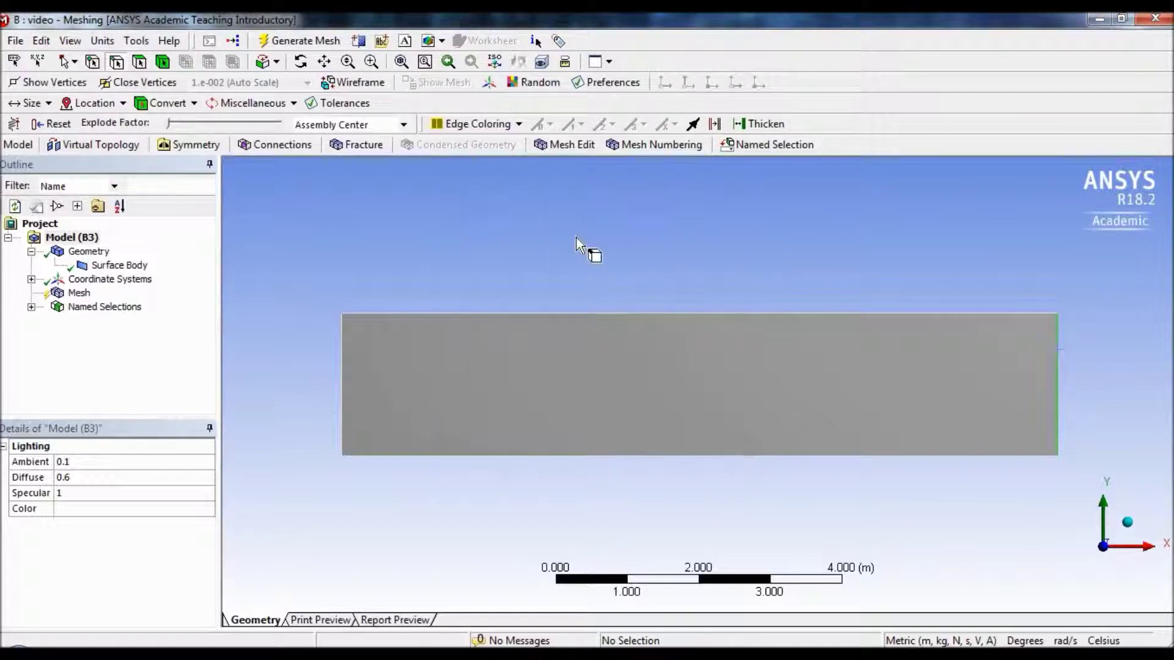
- Name the top edge 'outer surface' and the bottom edge 'inner surface'
click(561, 313)
right_click(562, 313)
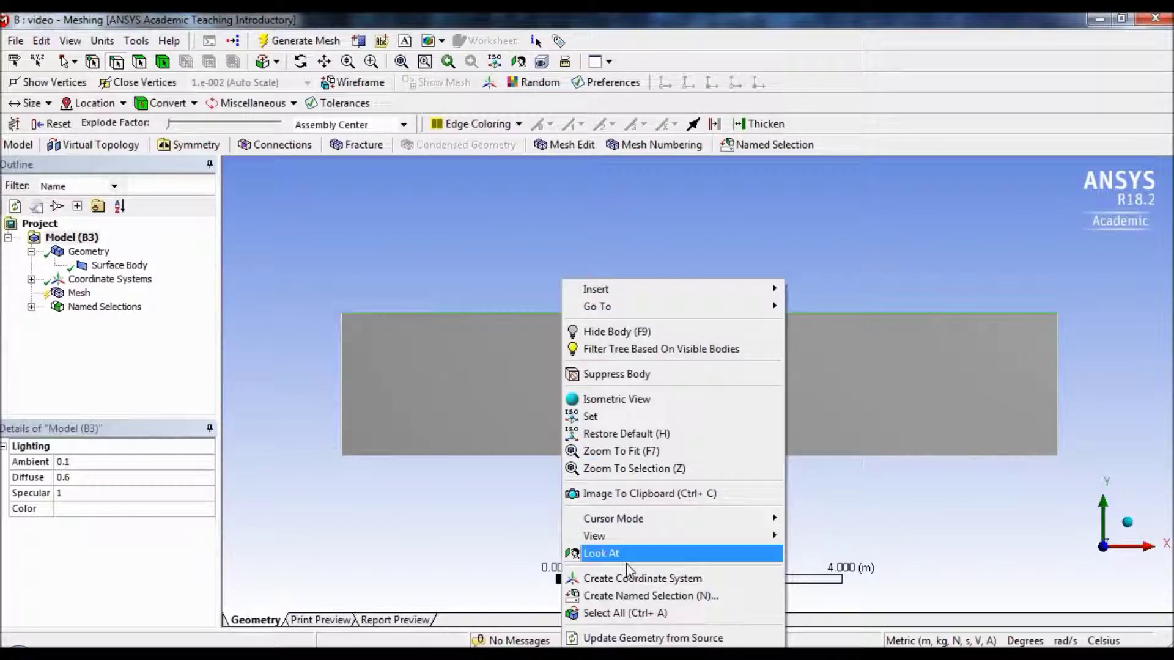
click(618, 596)
text(o)
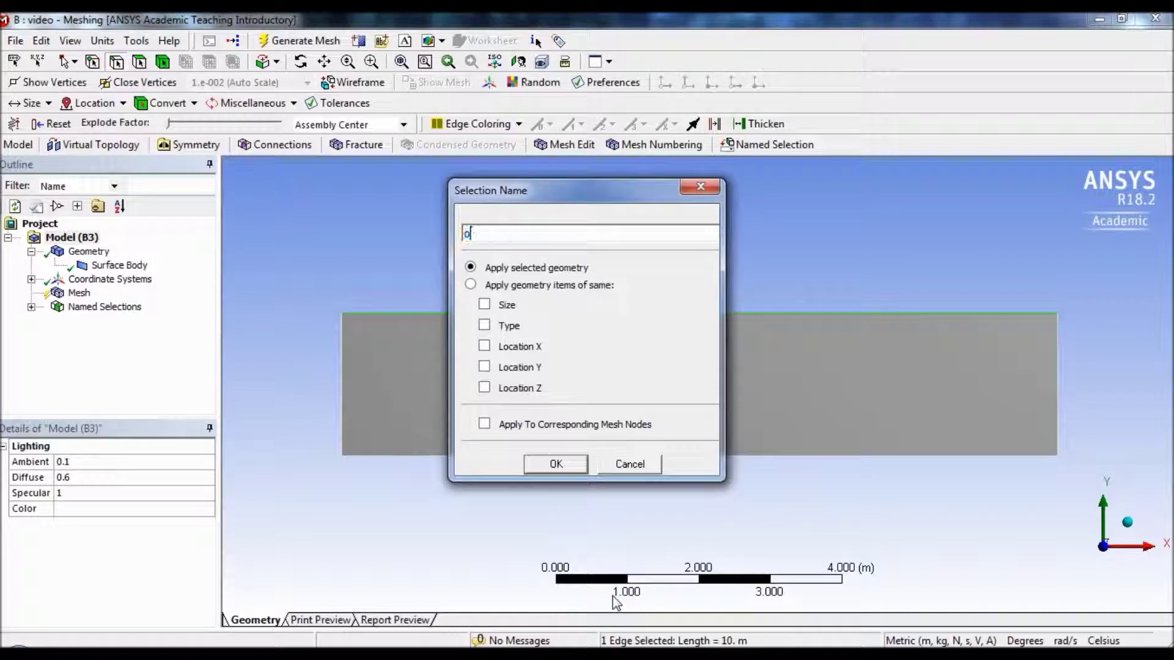
text(uter surface)
key(Return)
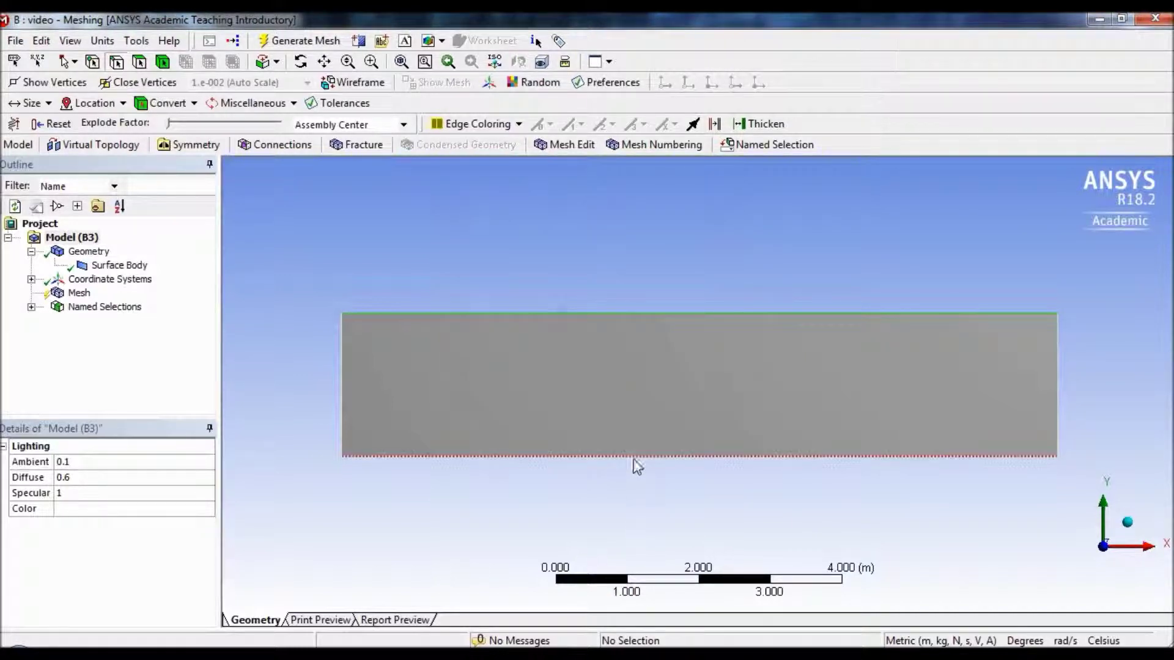
click(633, 458)
right_click(633, 459)
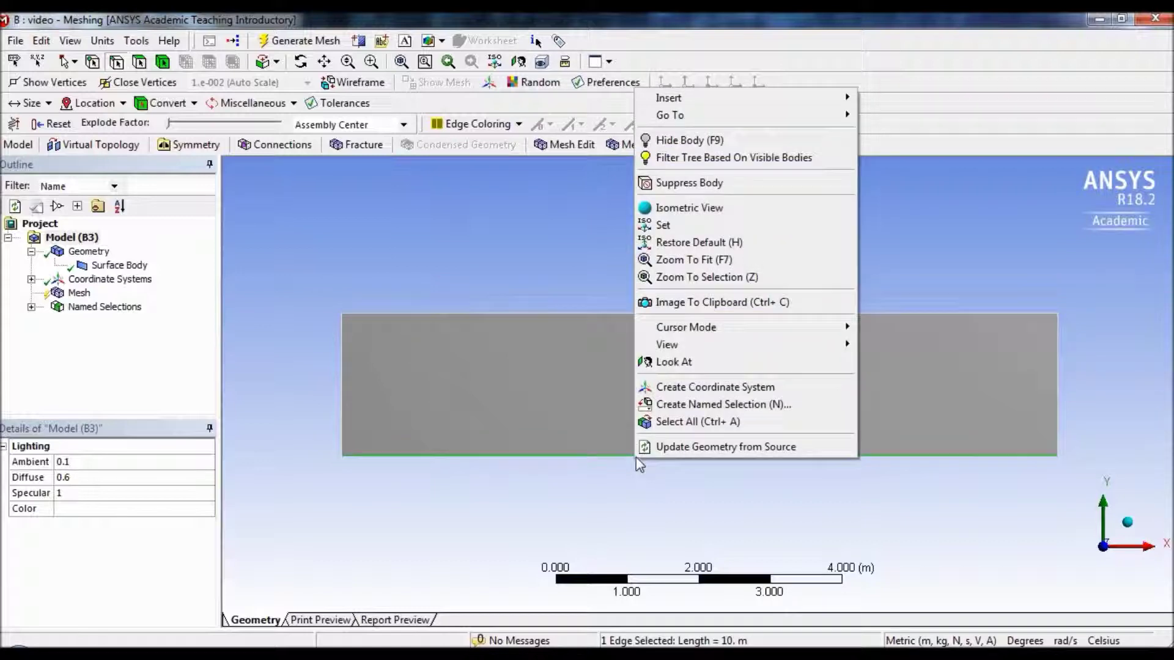
click(680, 403)
text(i)
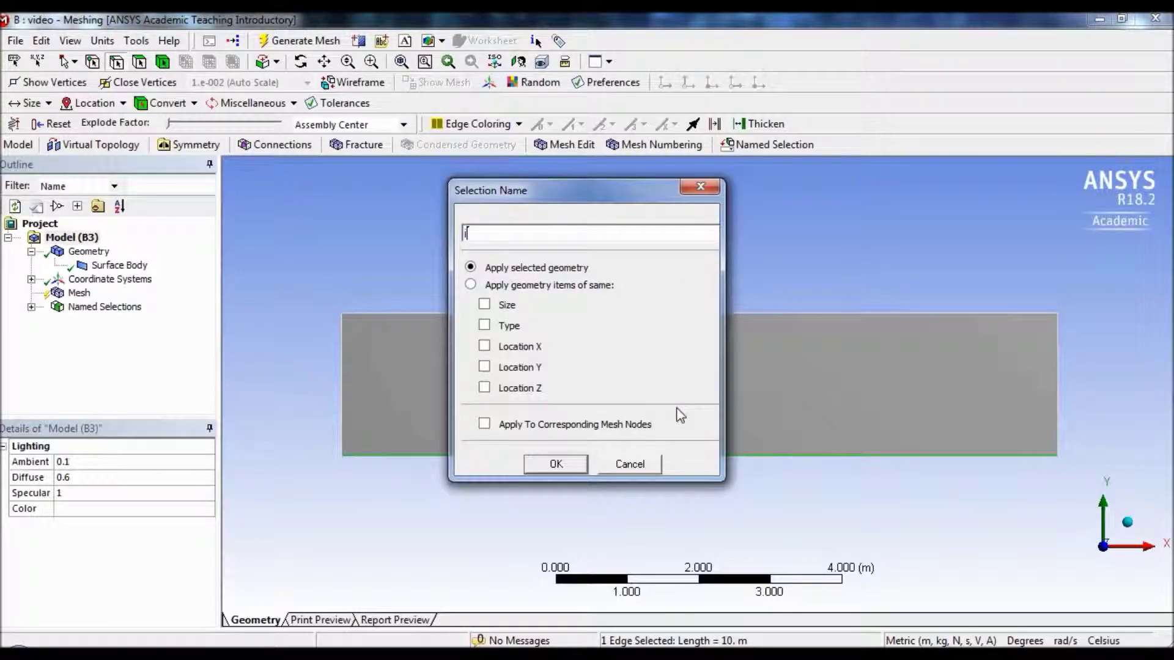
text(nner surface)
key(Return)
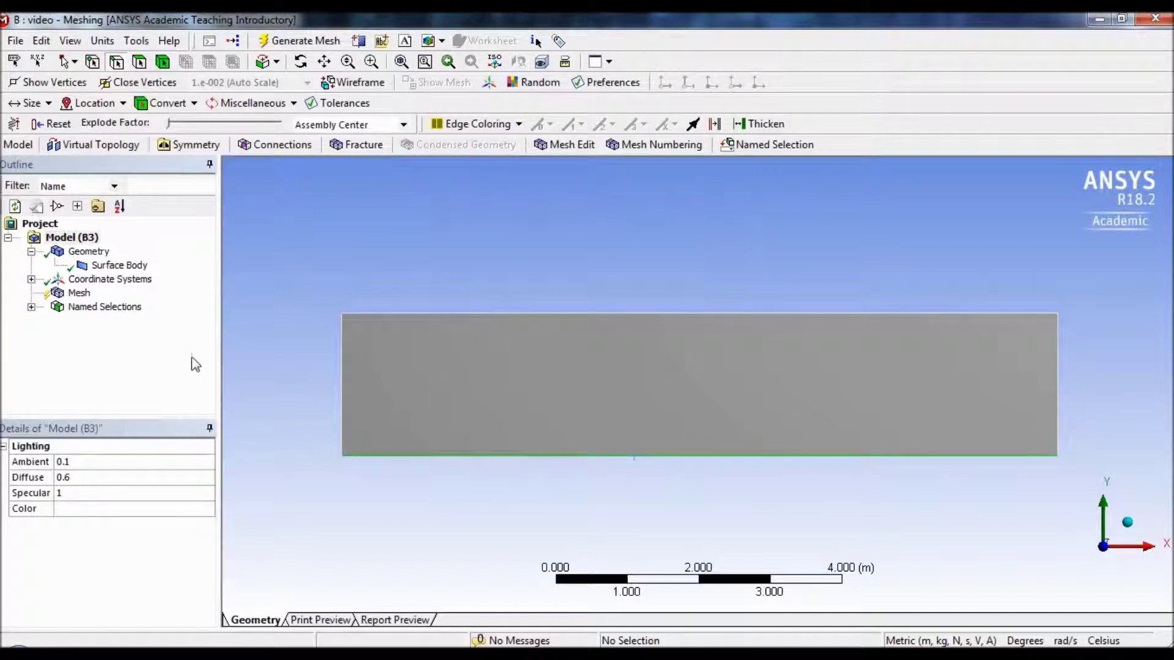
- Expand Named Selections and verify which edges inlet, outer surface and inner surface refer to
click(30, 307)
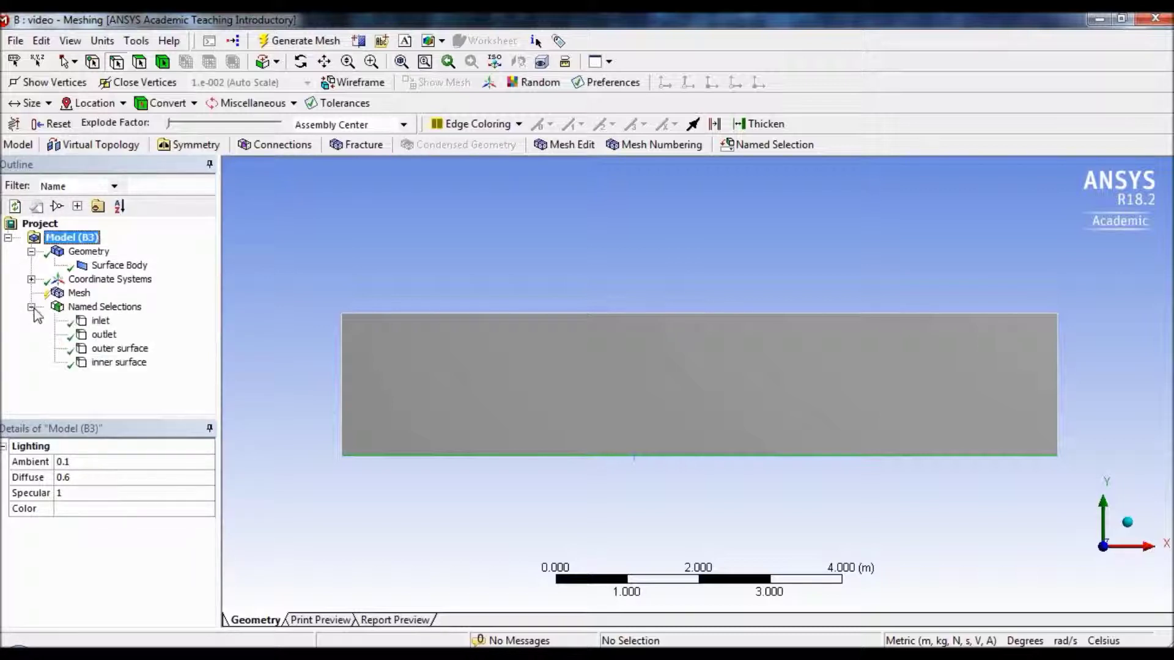
click(101, 322)
click(108, 350)
click(116, 363)
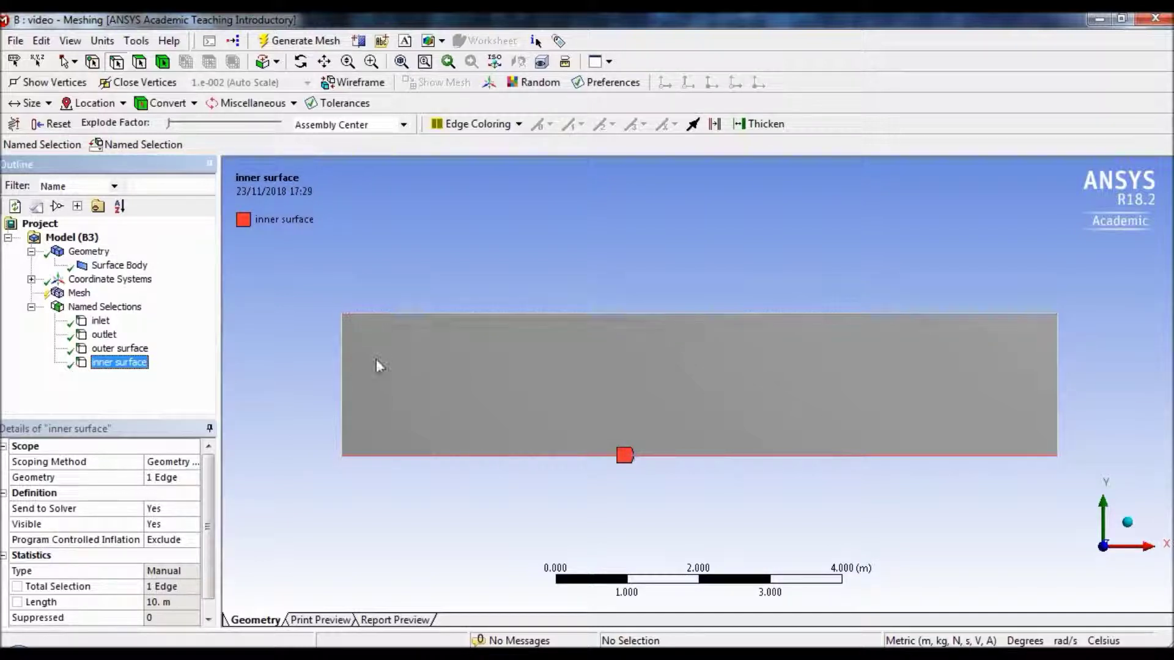
- Select the left and right end edges in preparation for sizing
click(346, 389)
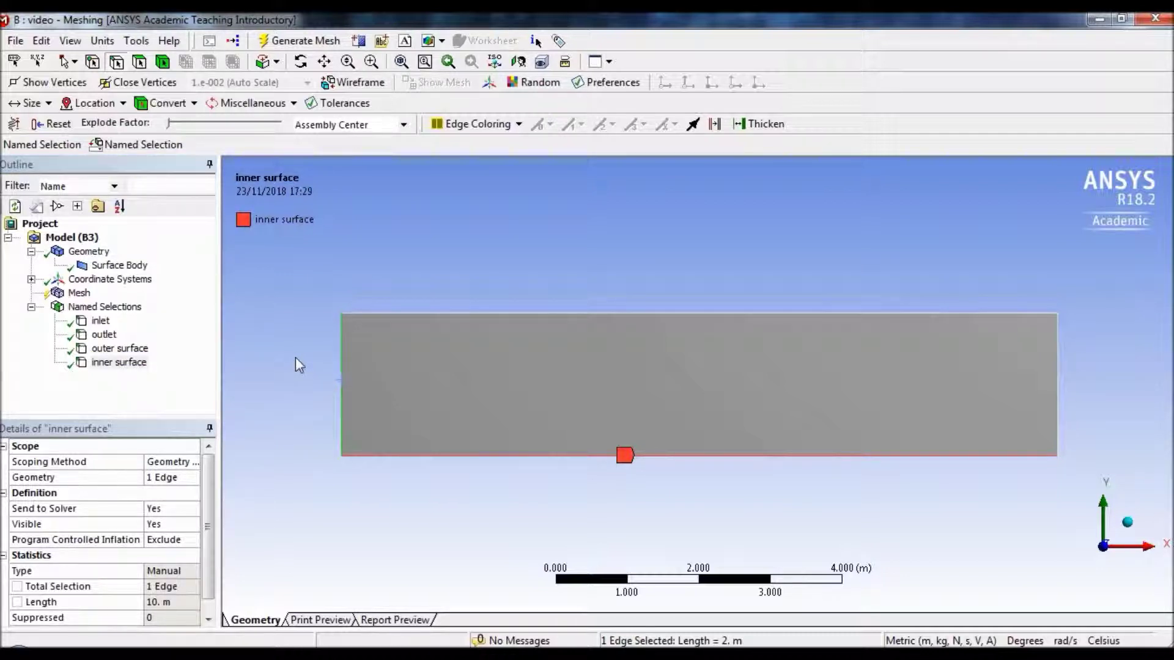
ctrl+click(1056, 372)
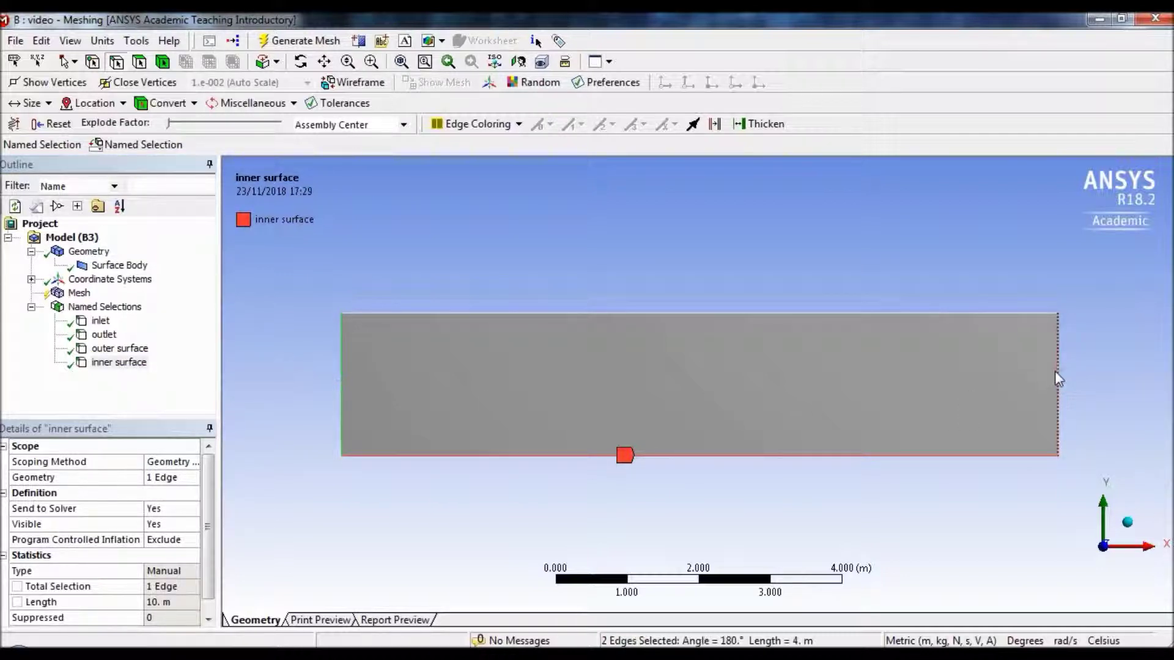
click(80, 293)
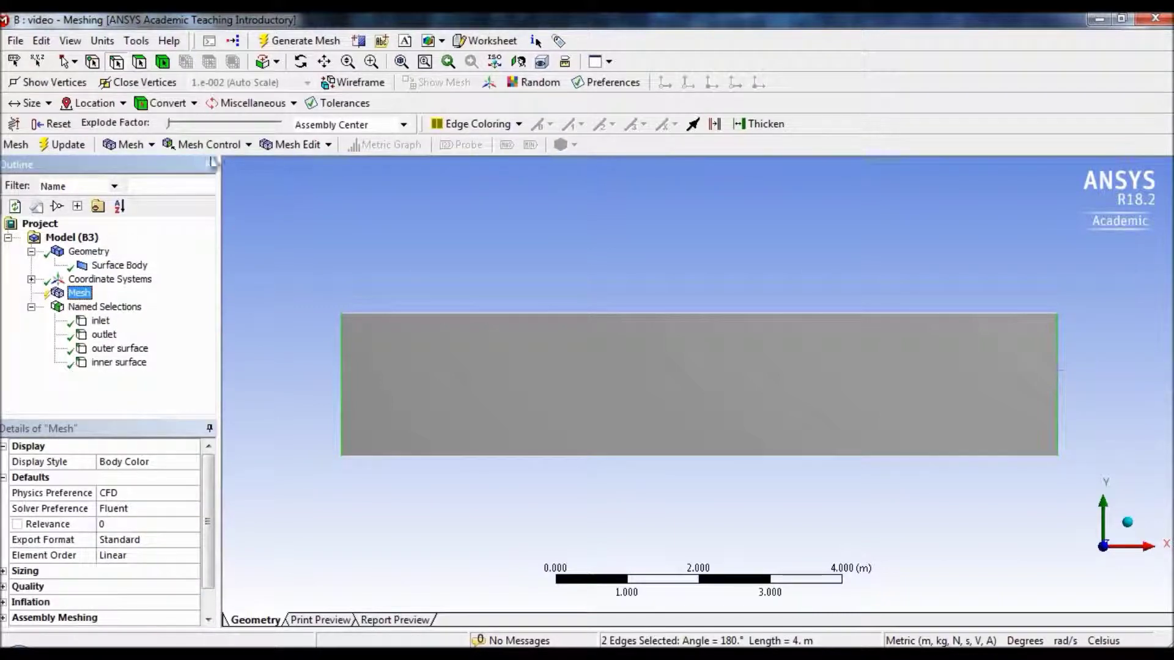
- Add an Edge Sizing on the two end edges with 60 divisions and Hard behavior
click(239, 146)
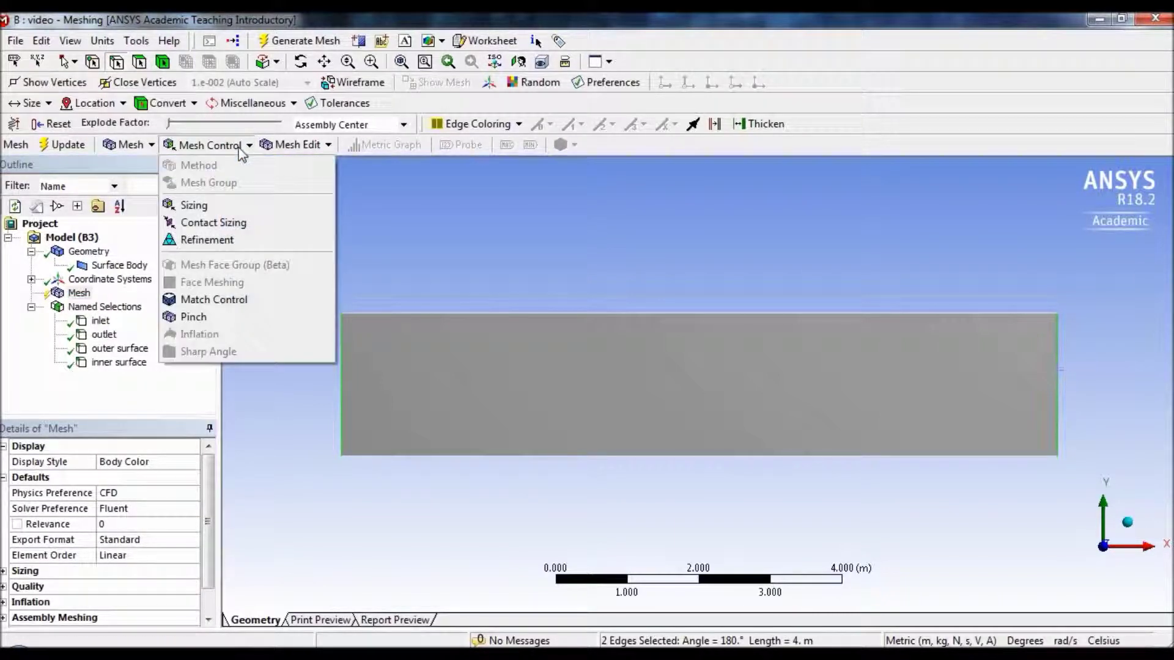
click(207, 206)
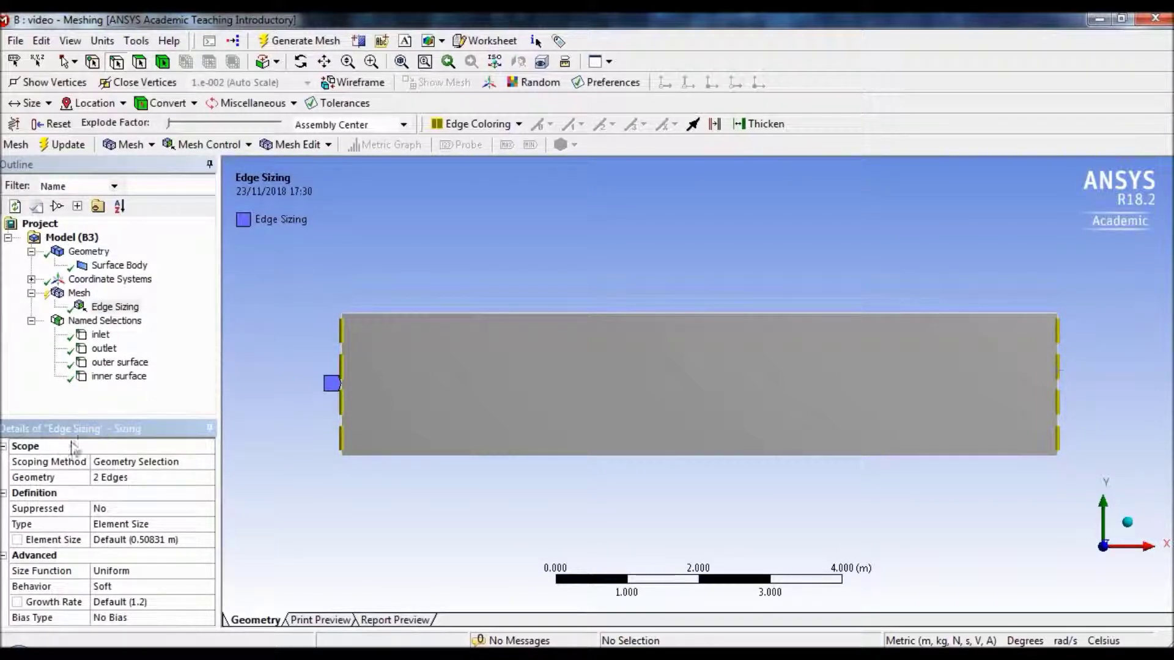
click(145, 526)
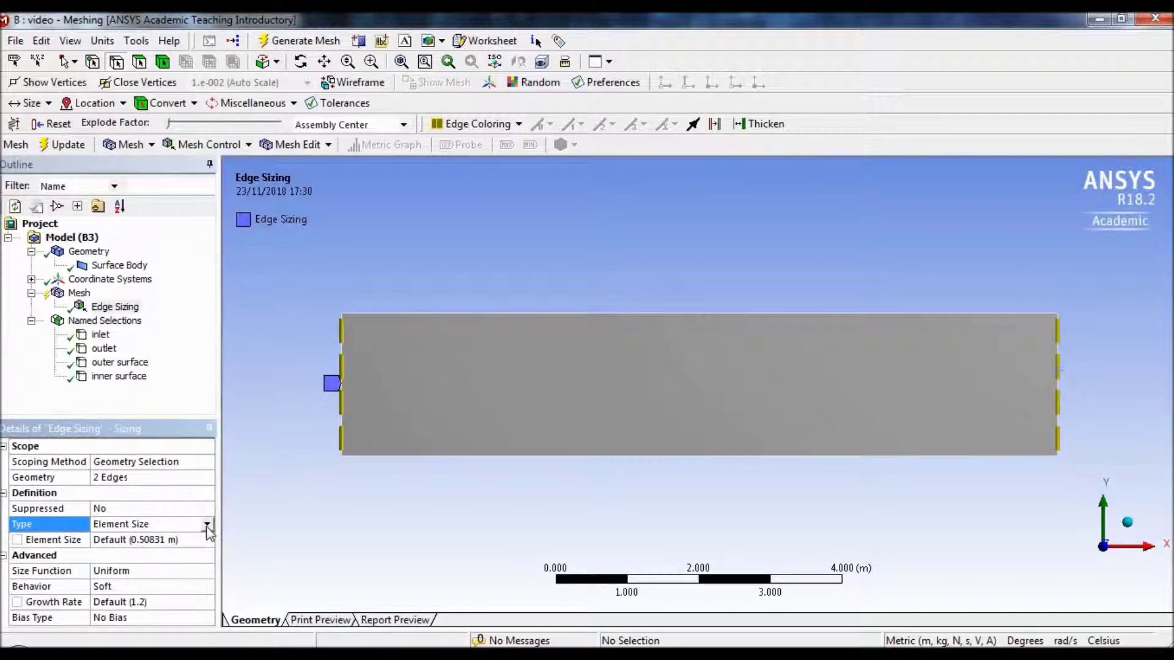
click(207, 526)
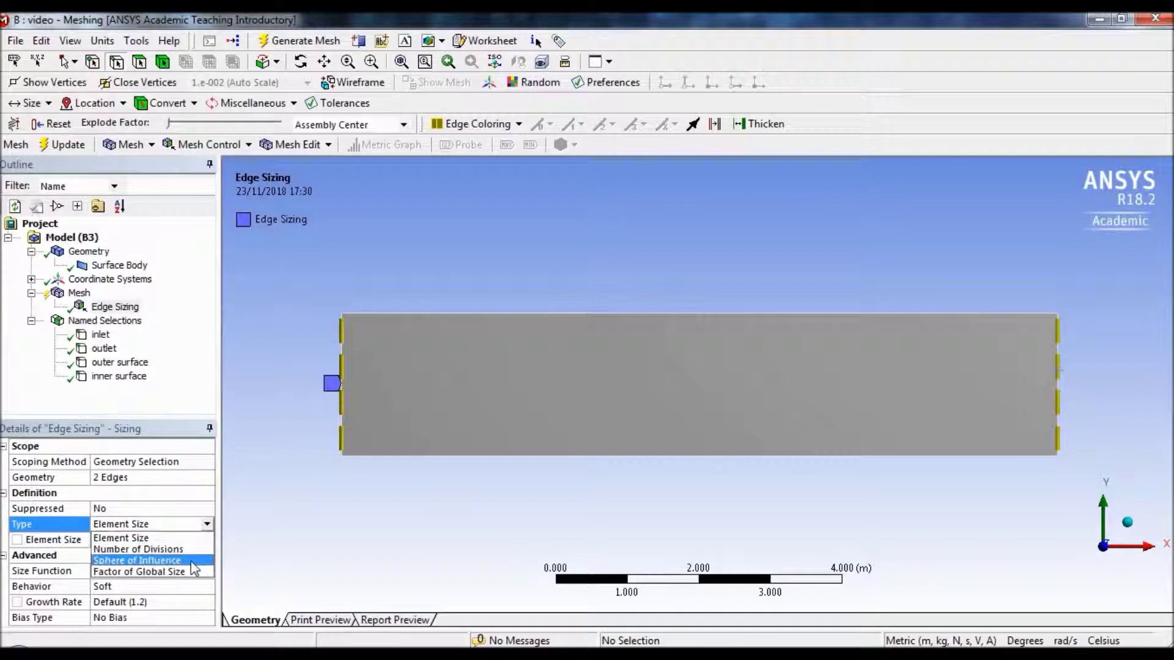
click(192, 551)
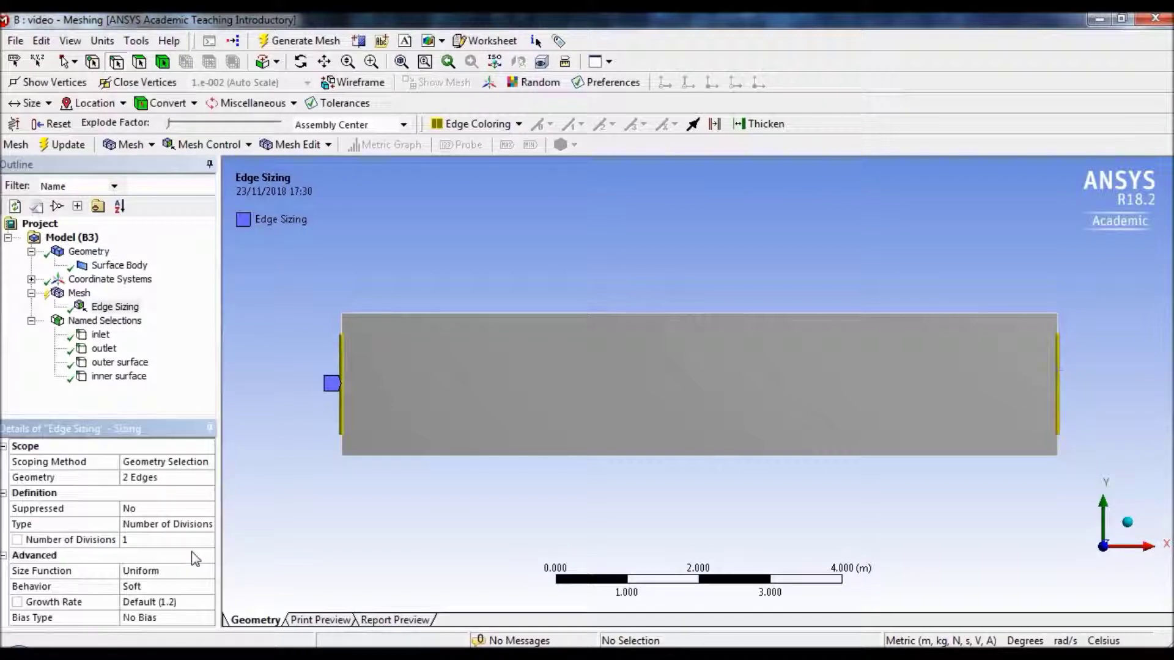
click(152, 539)
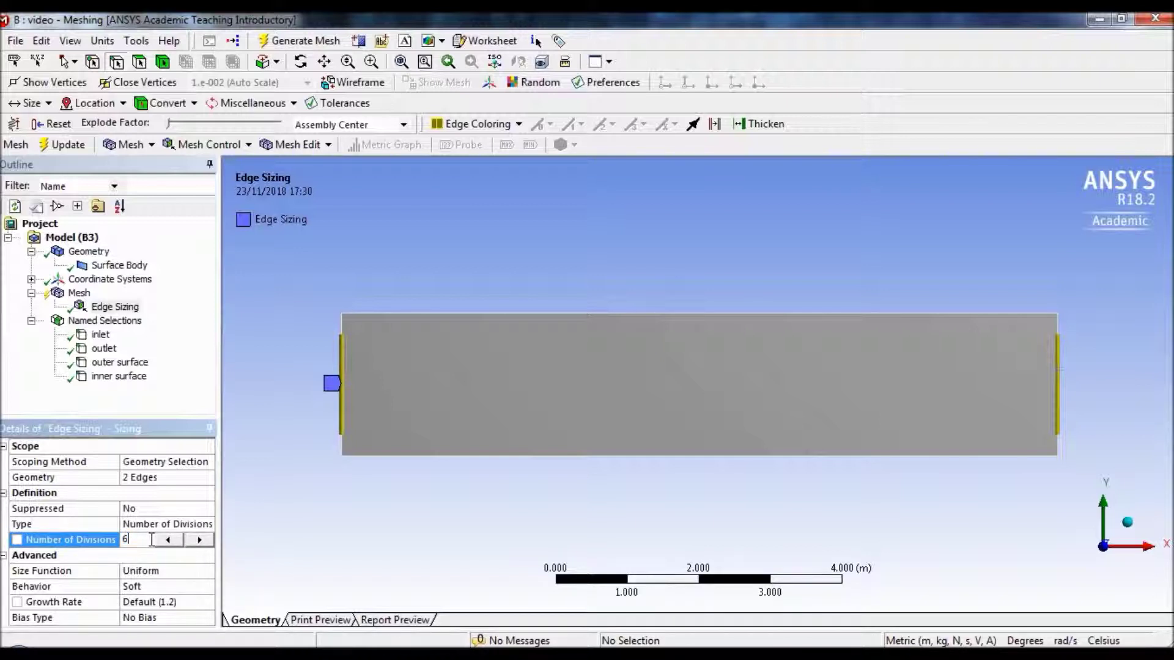
key(Return)
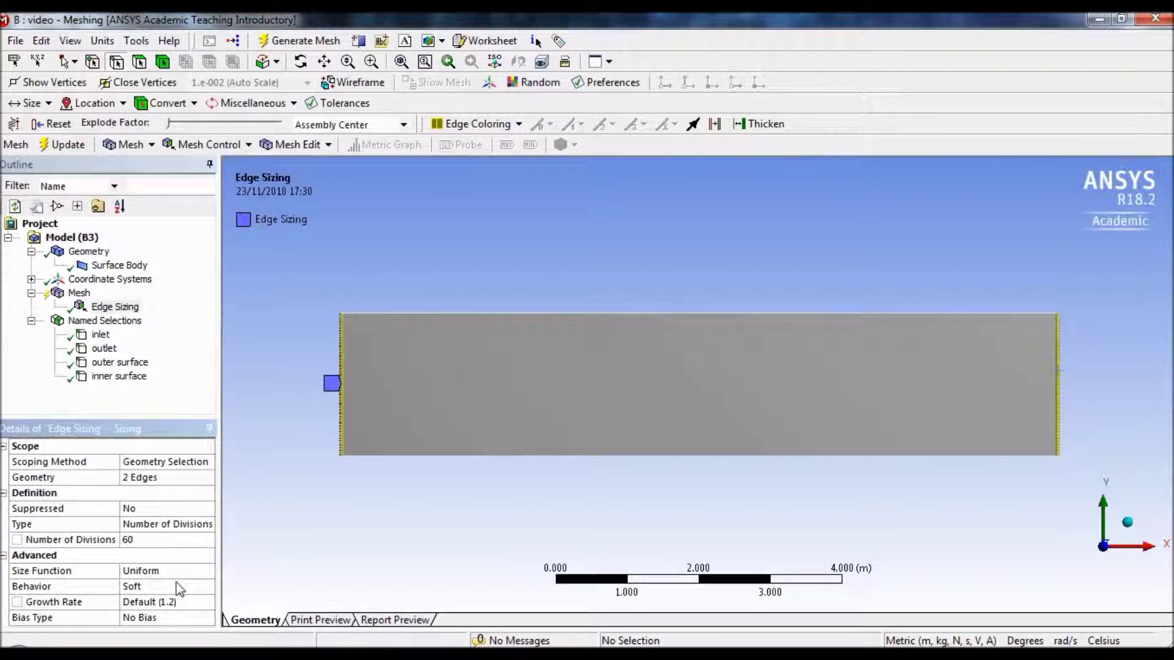
click(207, 587)
click(207, 588)
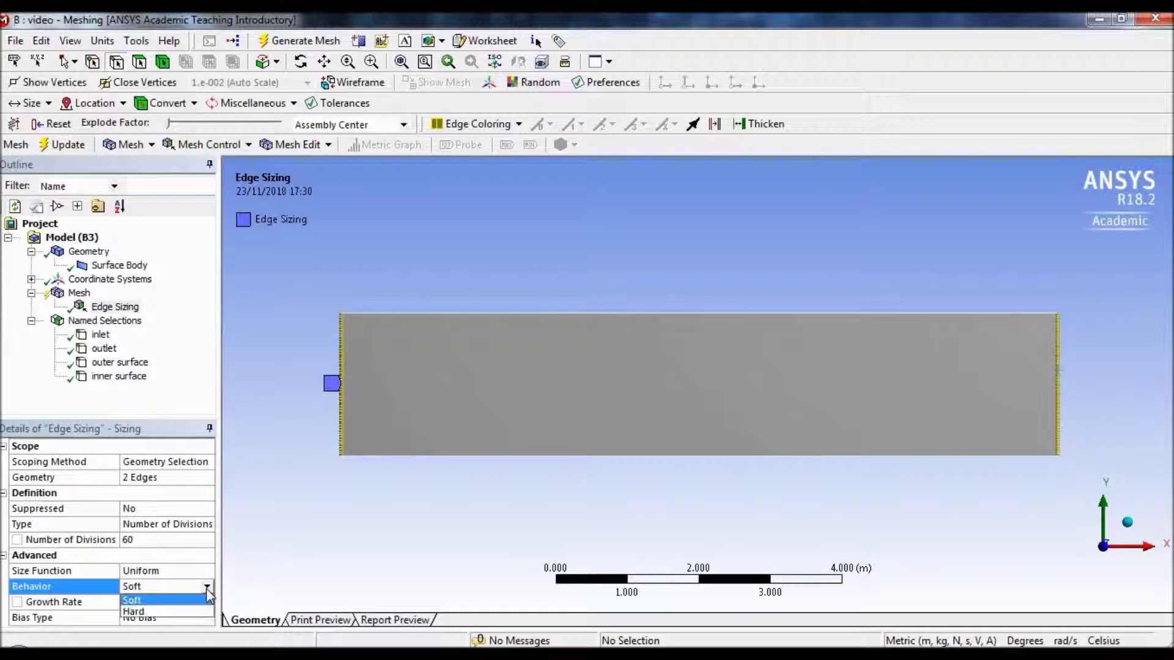
click(186, 612)
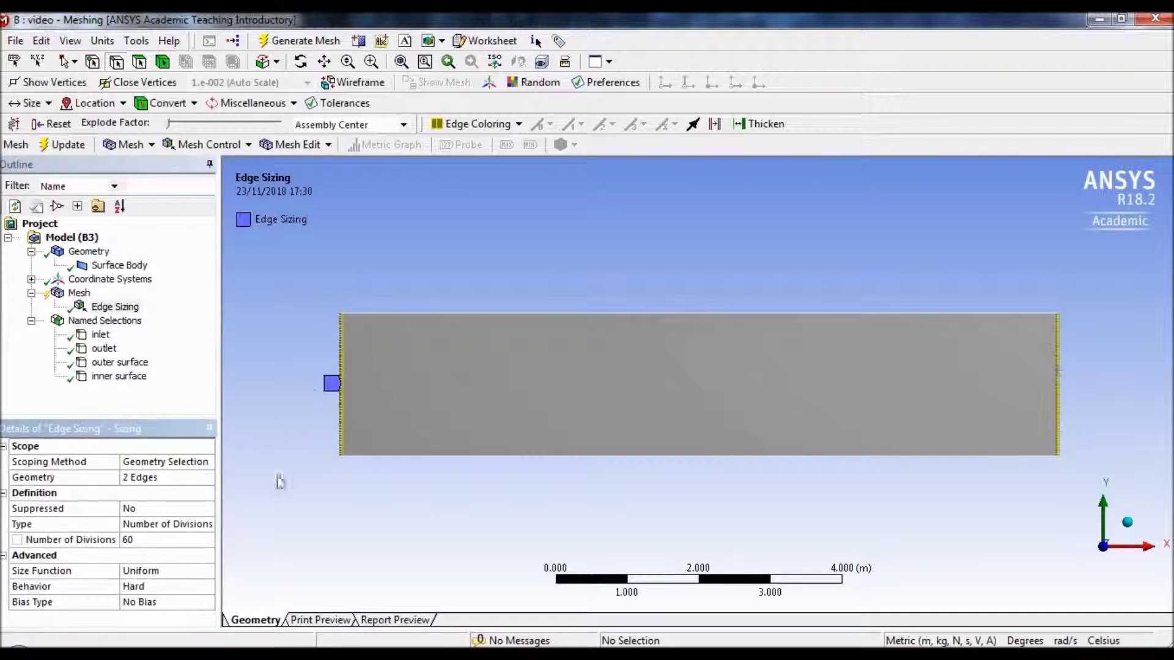
- Select the top and bottom long edges and add a second Edge Sizing to them
click(421, 314)
ctrl+click(457, 455)
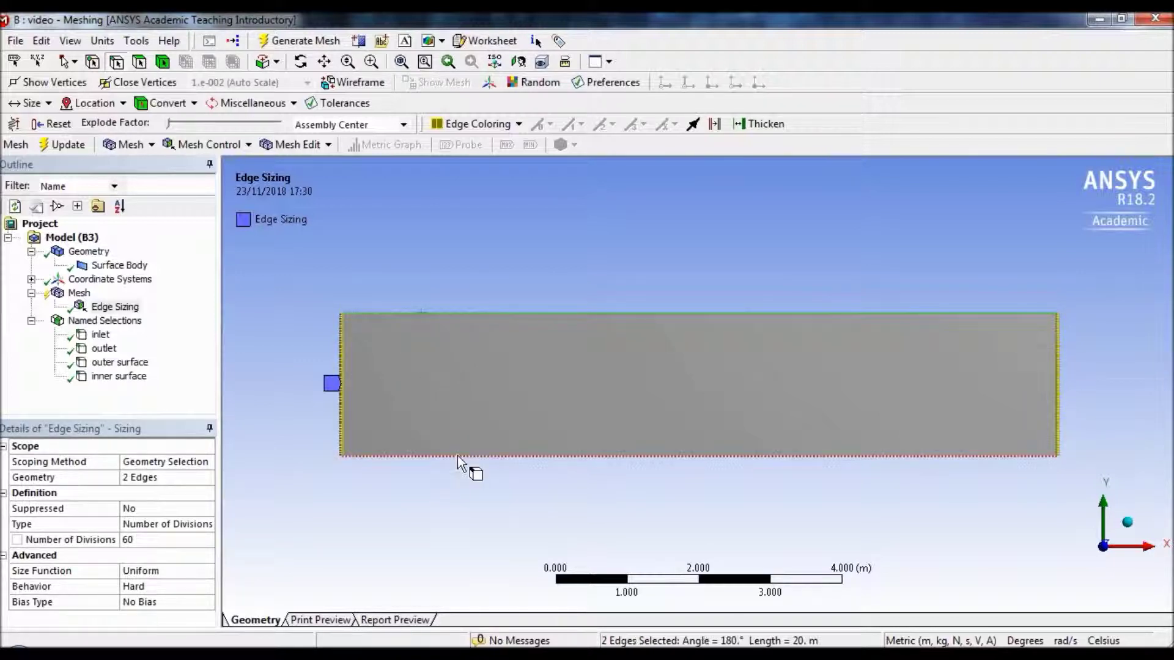
click(226, 147)
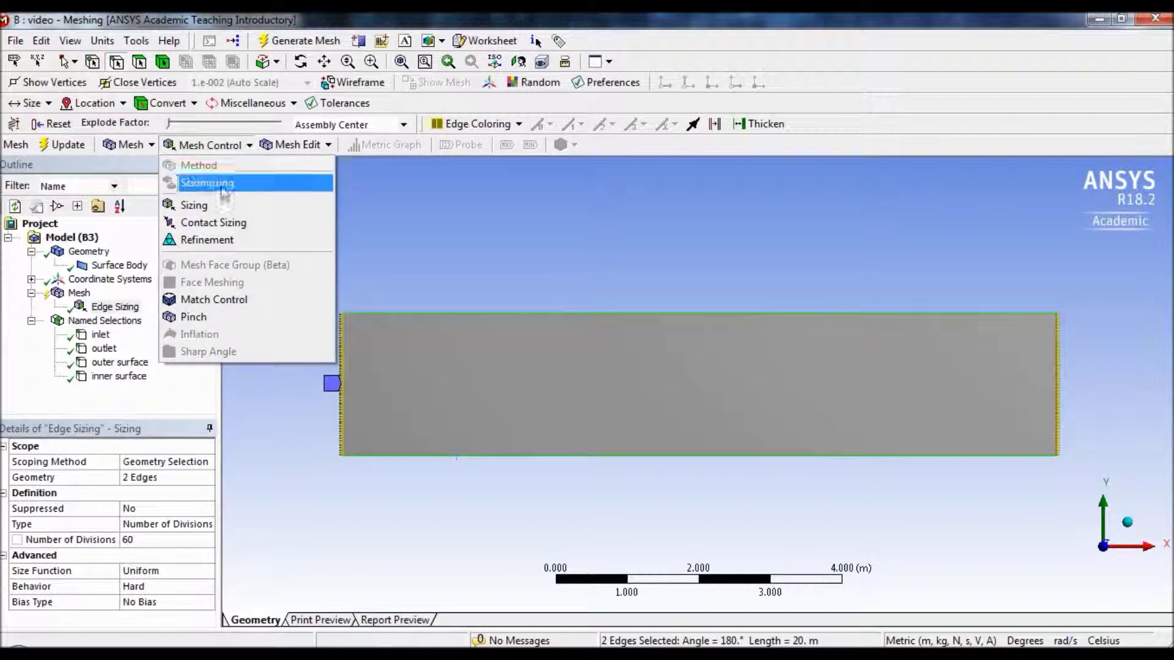
click(210, 211)
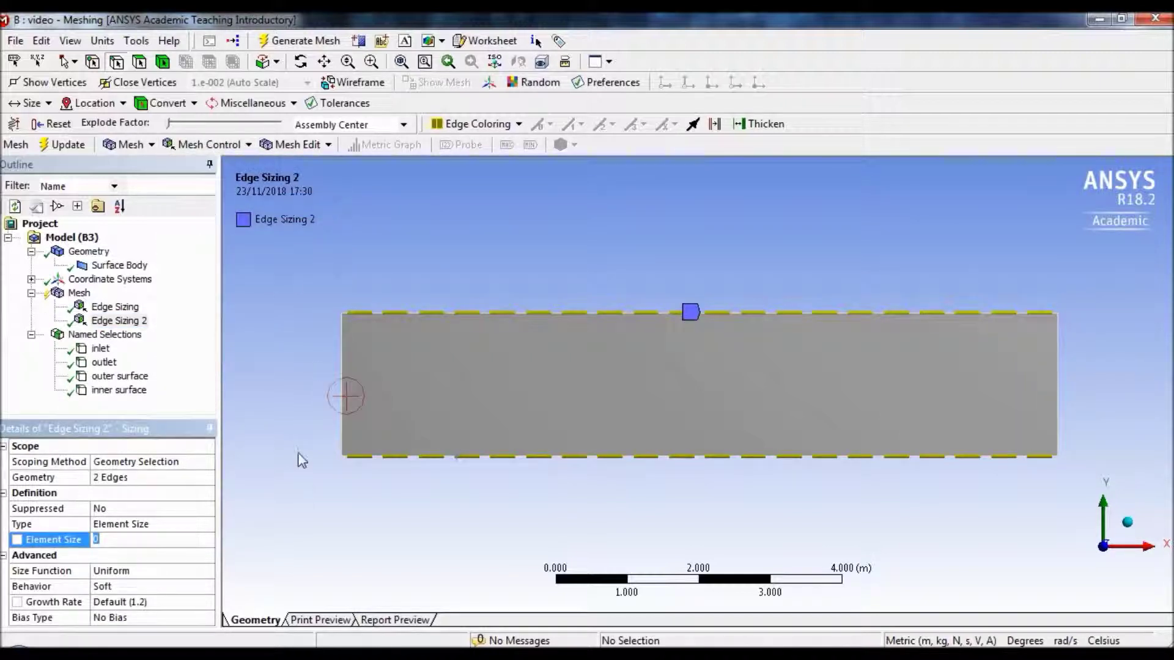
click(158, 514)
- Set Edge Sizing 2 to Number of Divisions 300 with Hard behavior
click(173, 524)
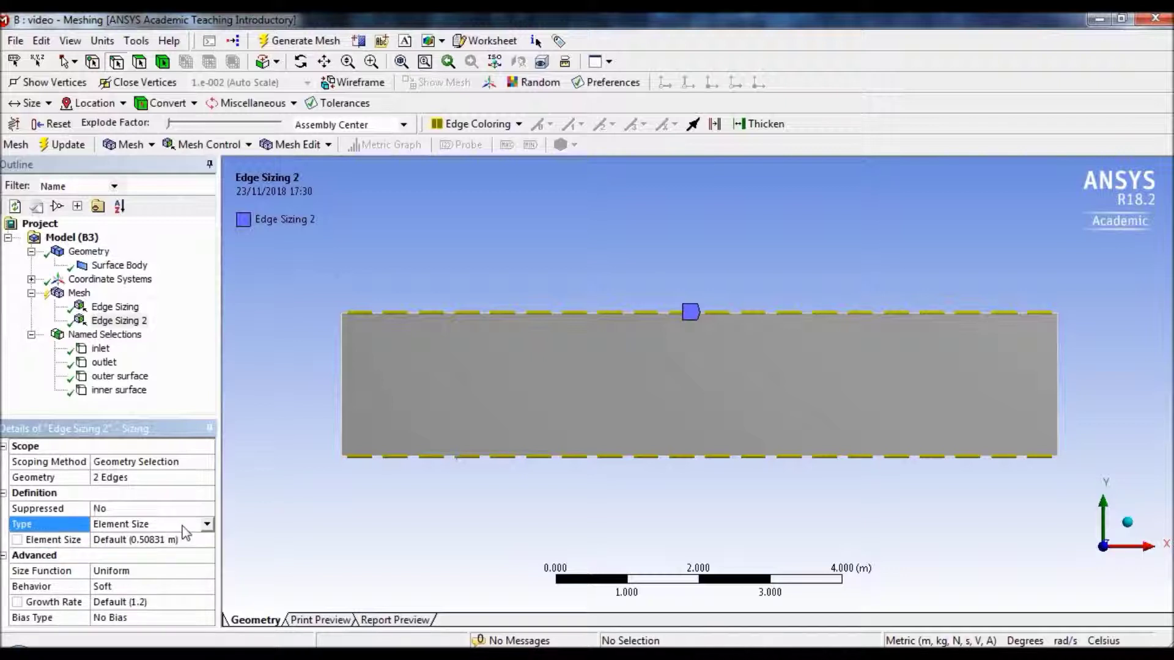
click(207, 524)
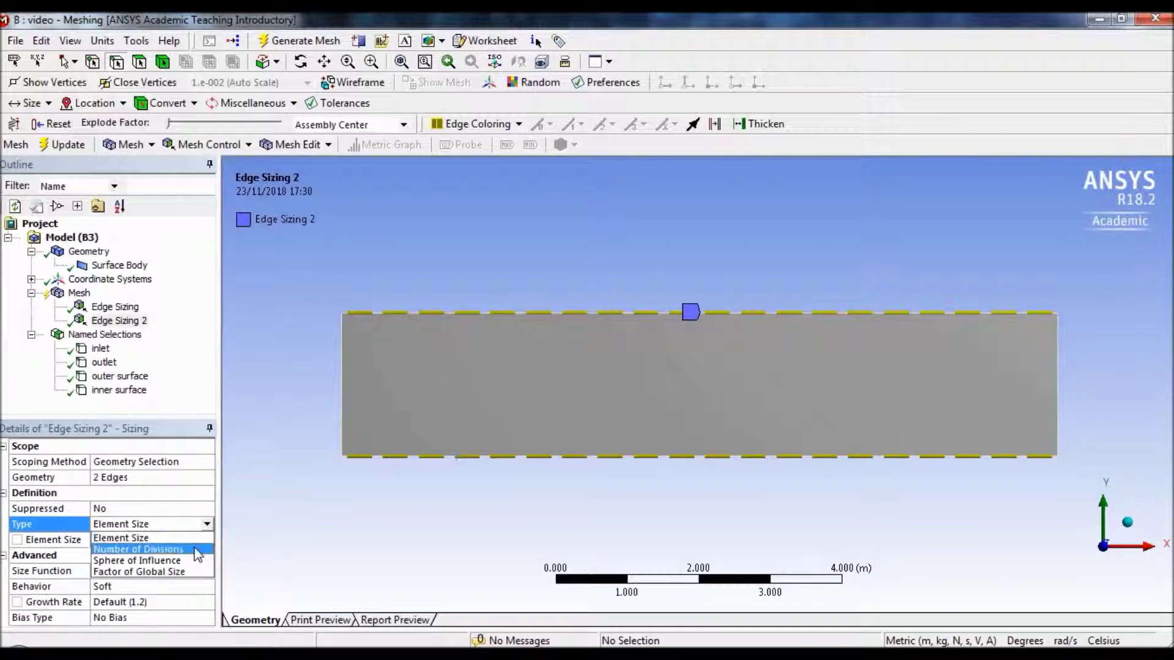
click(152, 549)
click(147, 541)
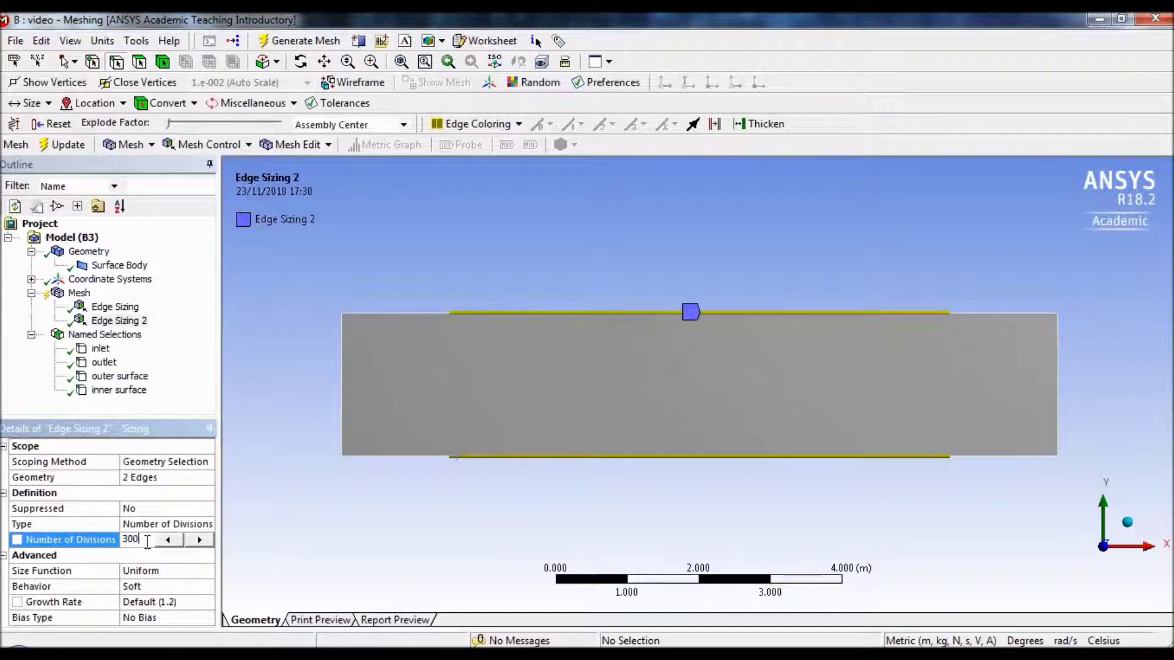
key(Return)
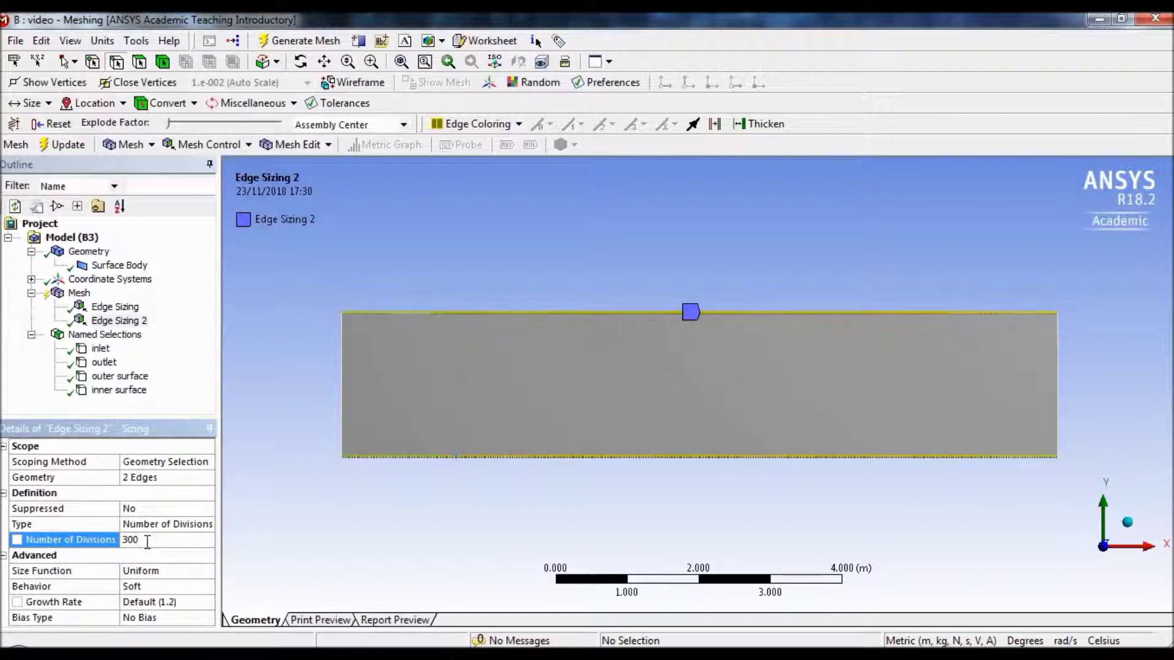
click(153, 588)
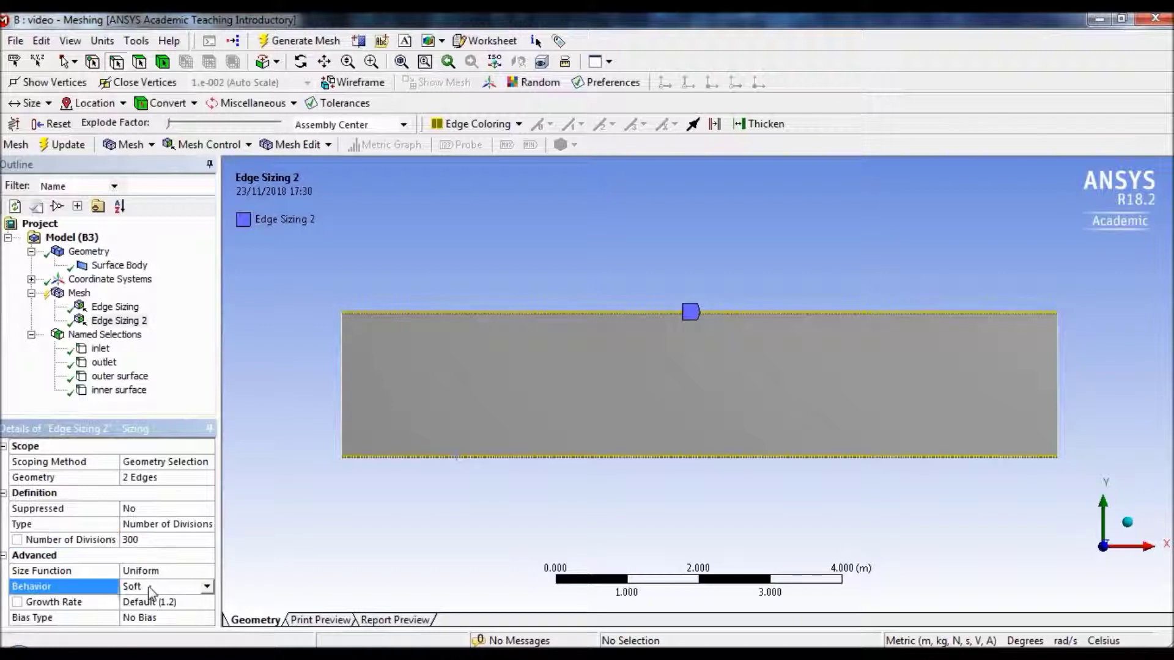
click(207, 588)
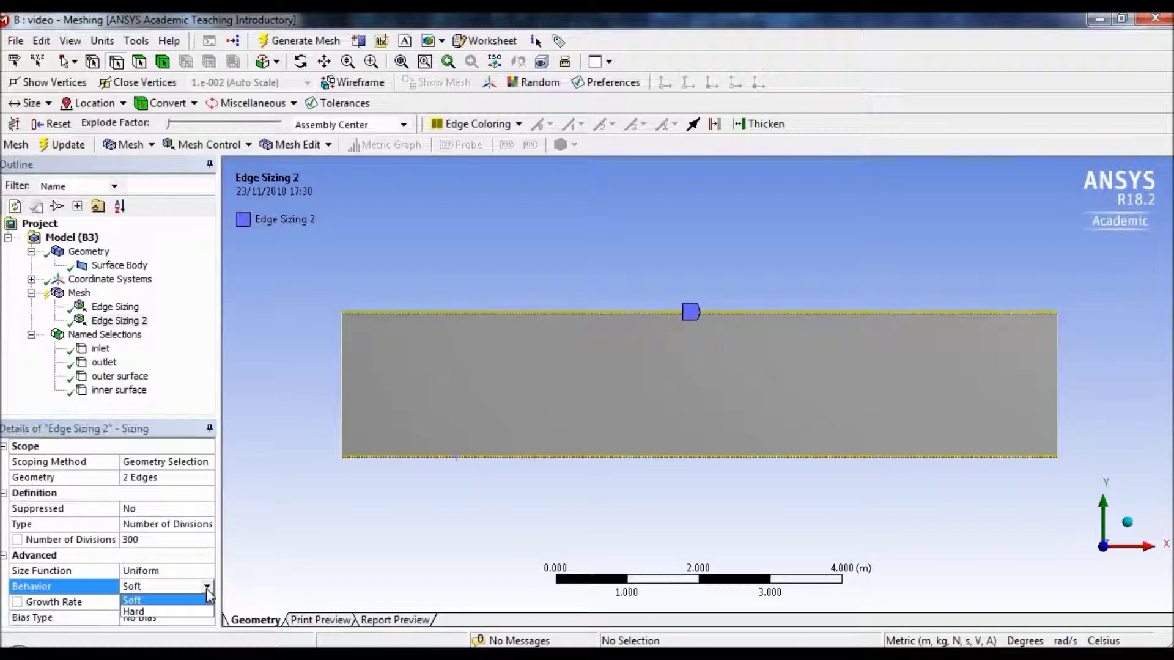
click(177, 611)
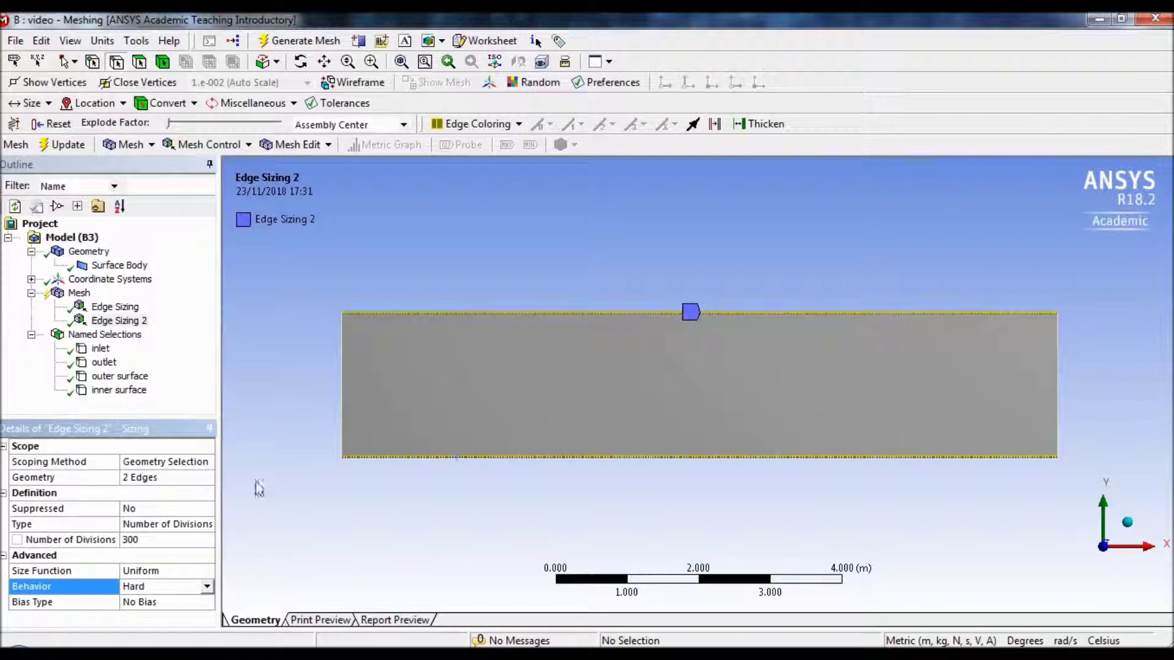
- Apply mapped quadrilateral Face Meshing to the rectangular face and generate the structured mesh
click(236, 147)
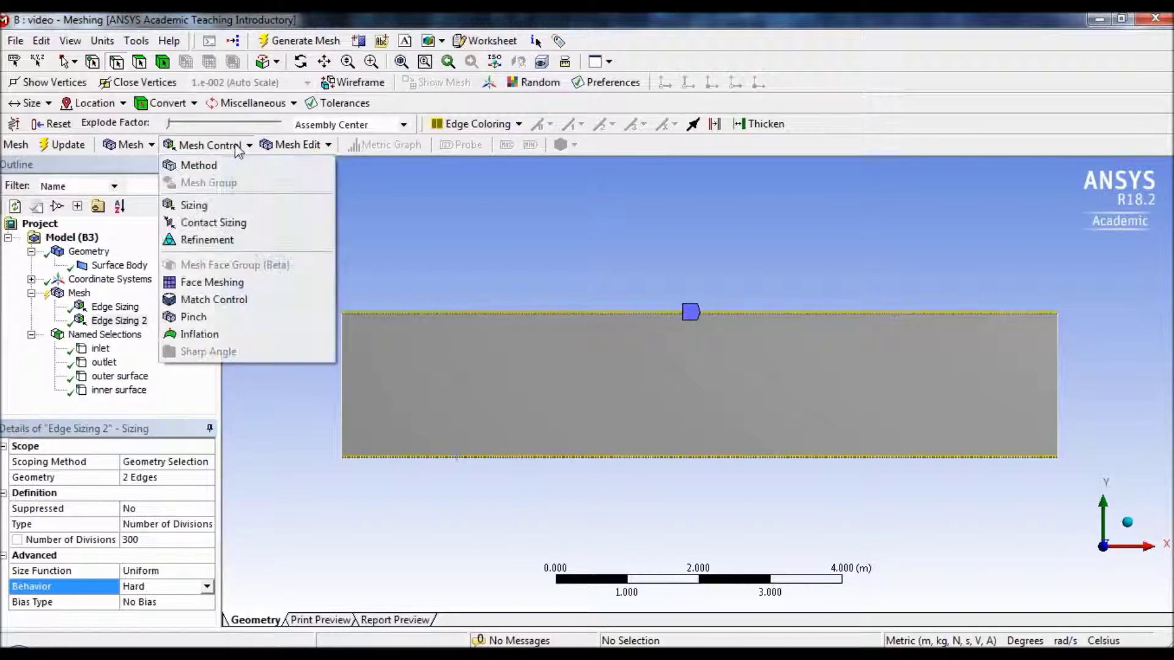
click(225, 283)
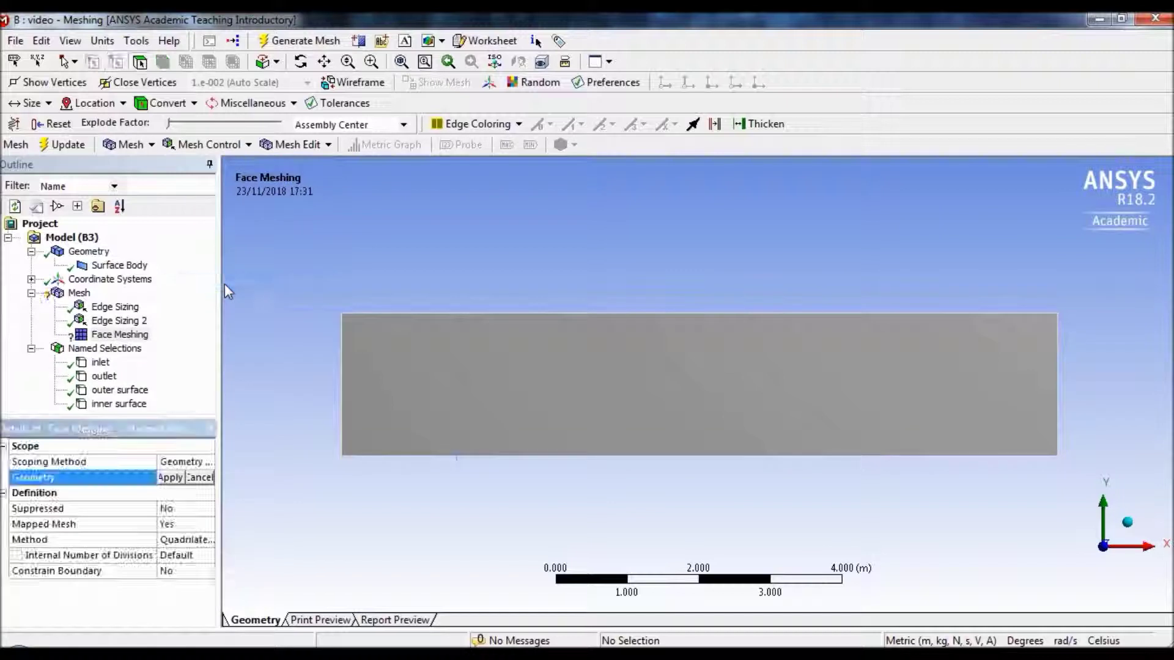
click(478, 422)
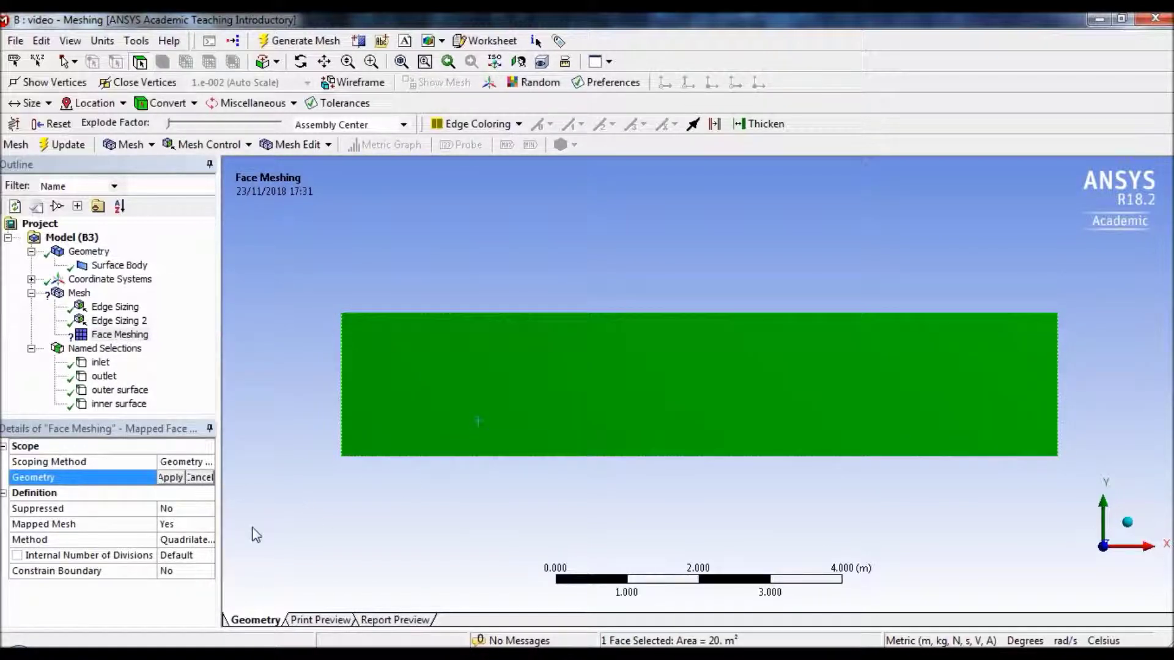
click(175, 478)
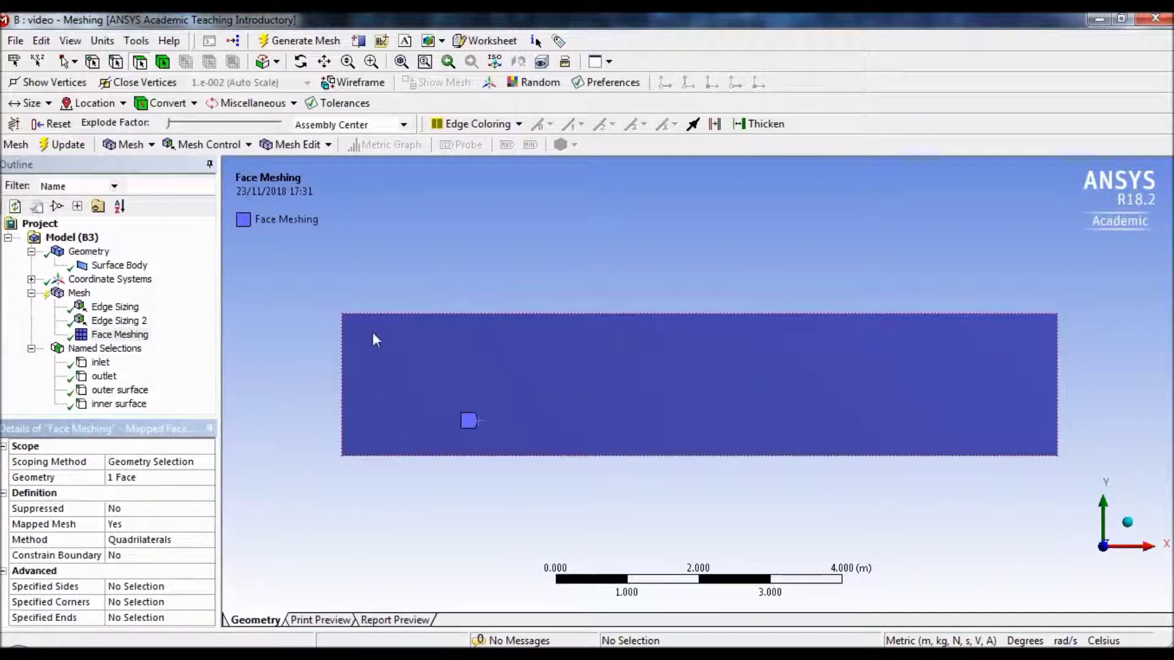
click(306, 42)
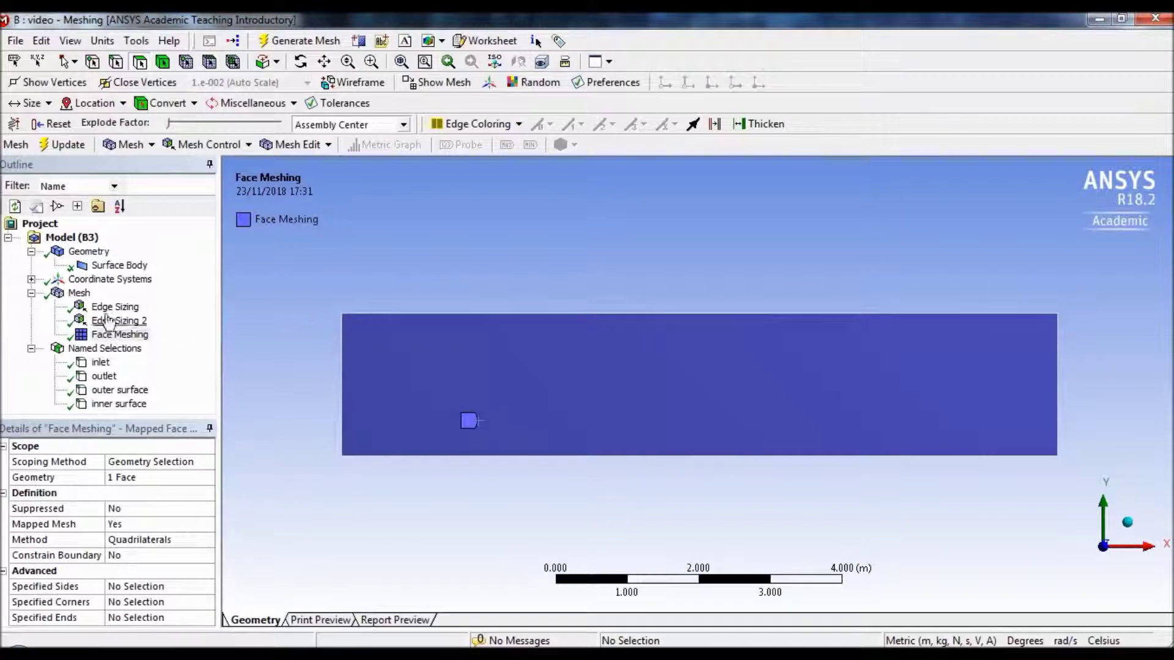
click(79, 295)
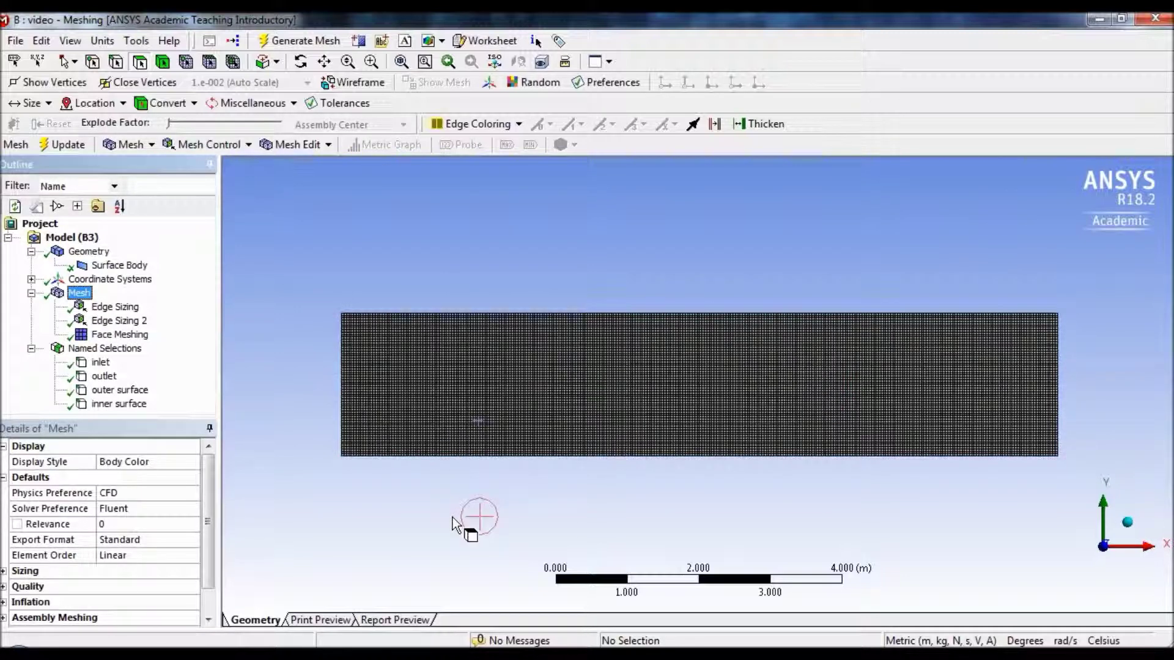
- Set the mesh quality metric to Skewness and review its Min/Max/Average values and metrics chart
click(211, 477)
scroll(211, 476, down, 2)
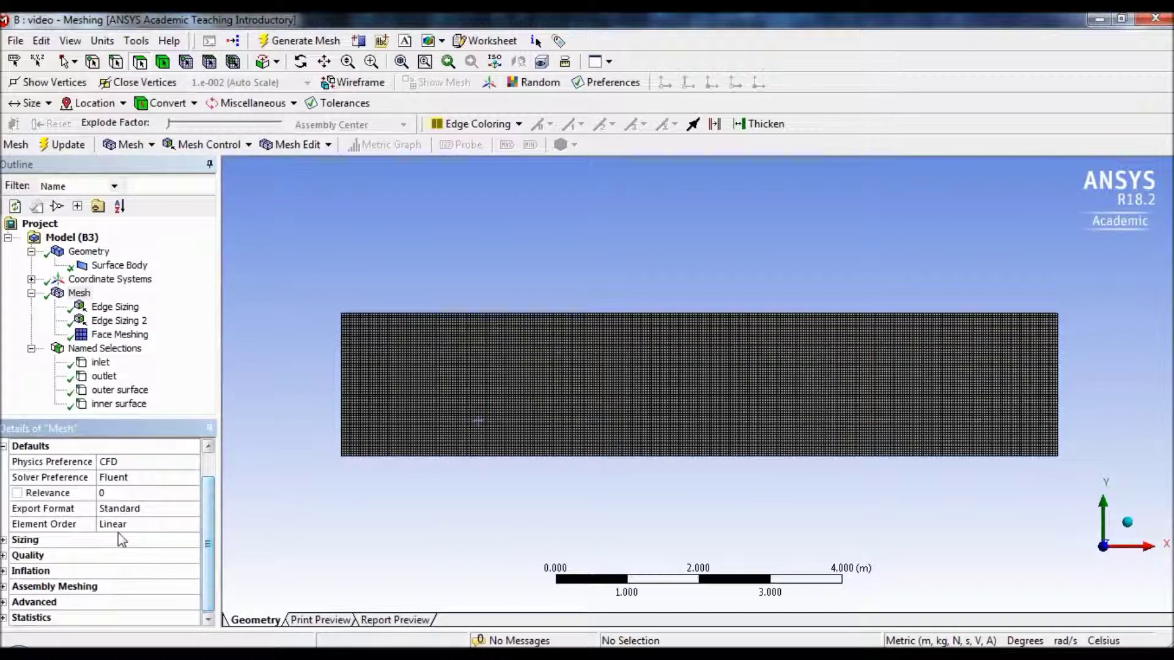
click(4, 556)
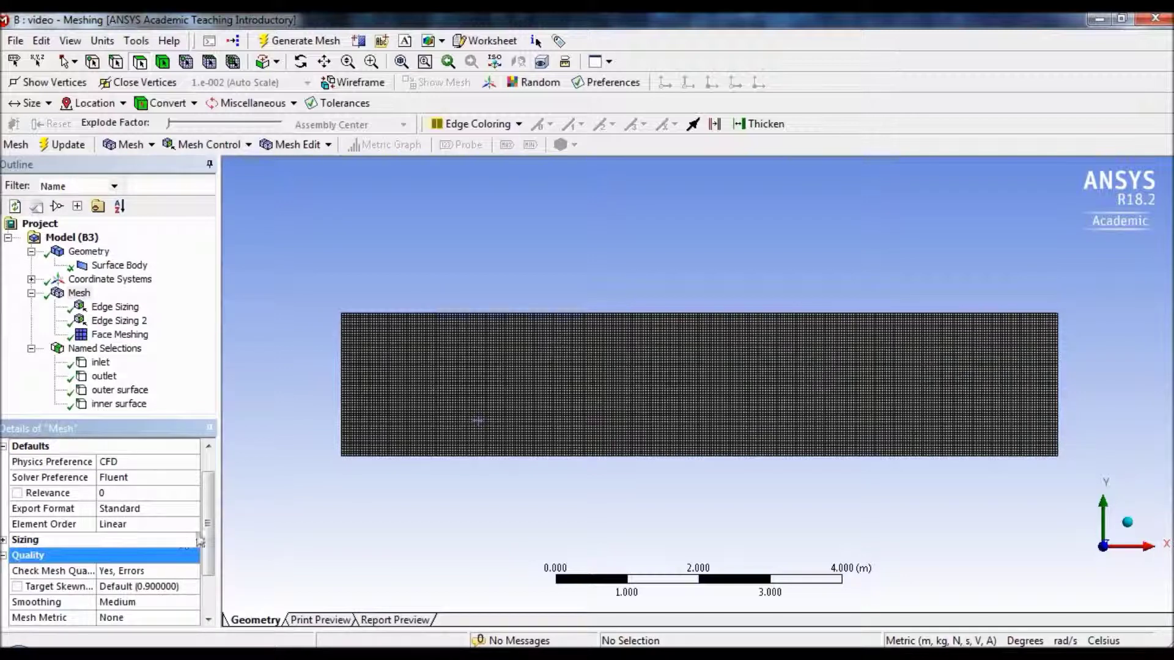
scroll(206, 529, down, 2)
scroll(206, 529, down, 2)
click(153, 556)
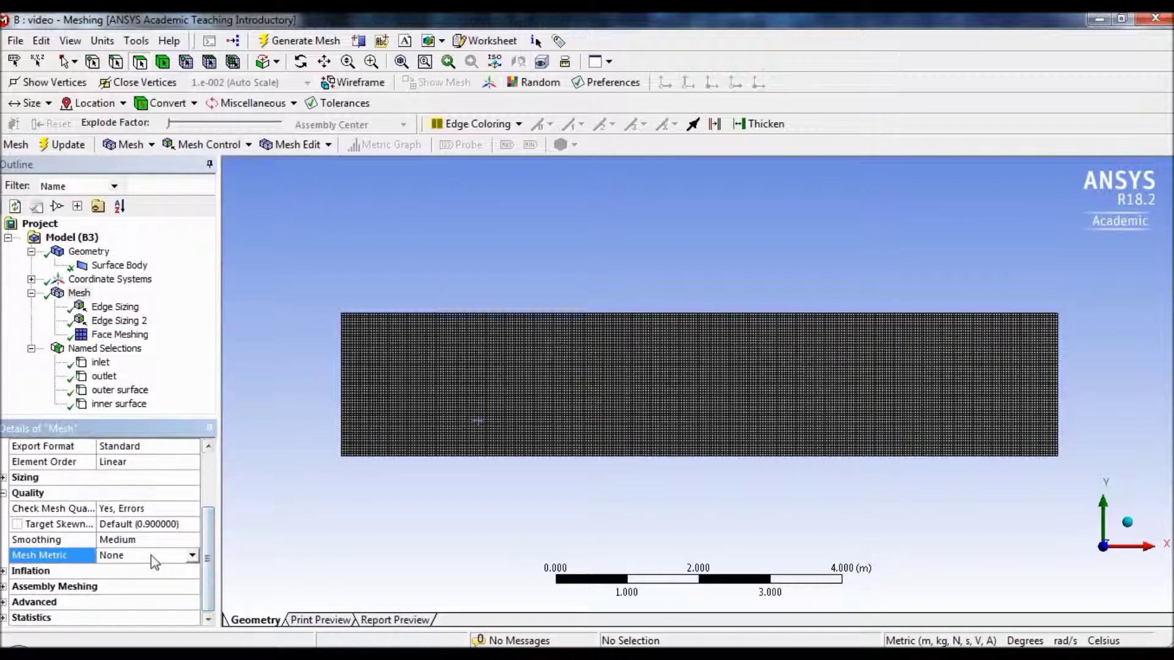
click(192, 557)
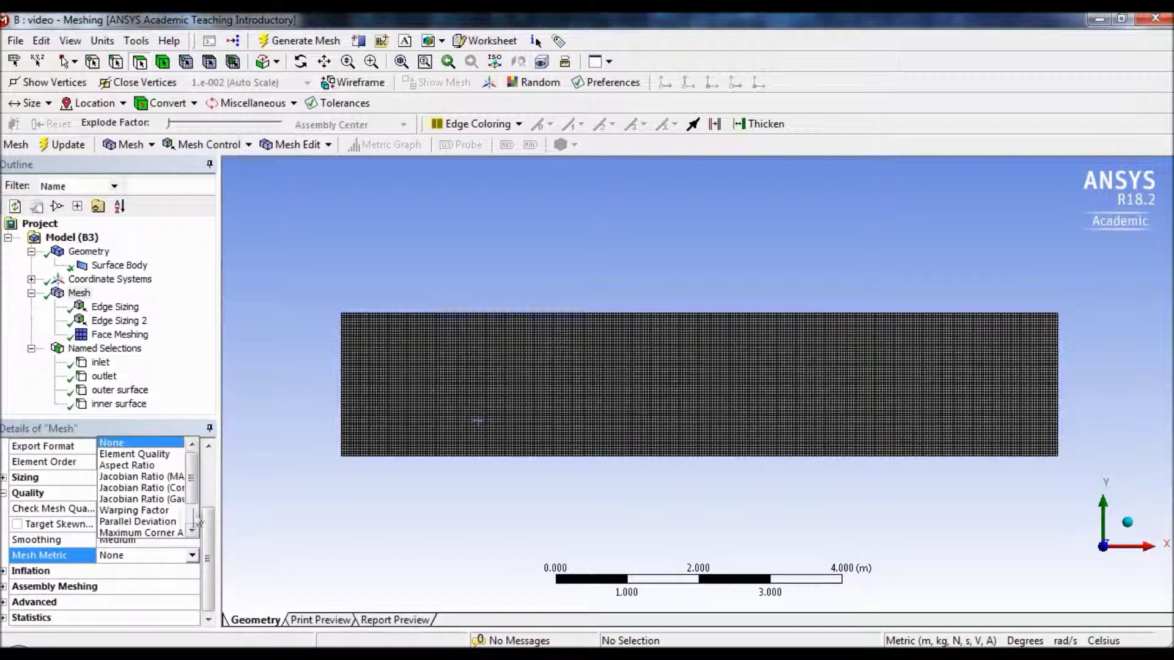
scroll(199, 494, down, 1)
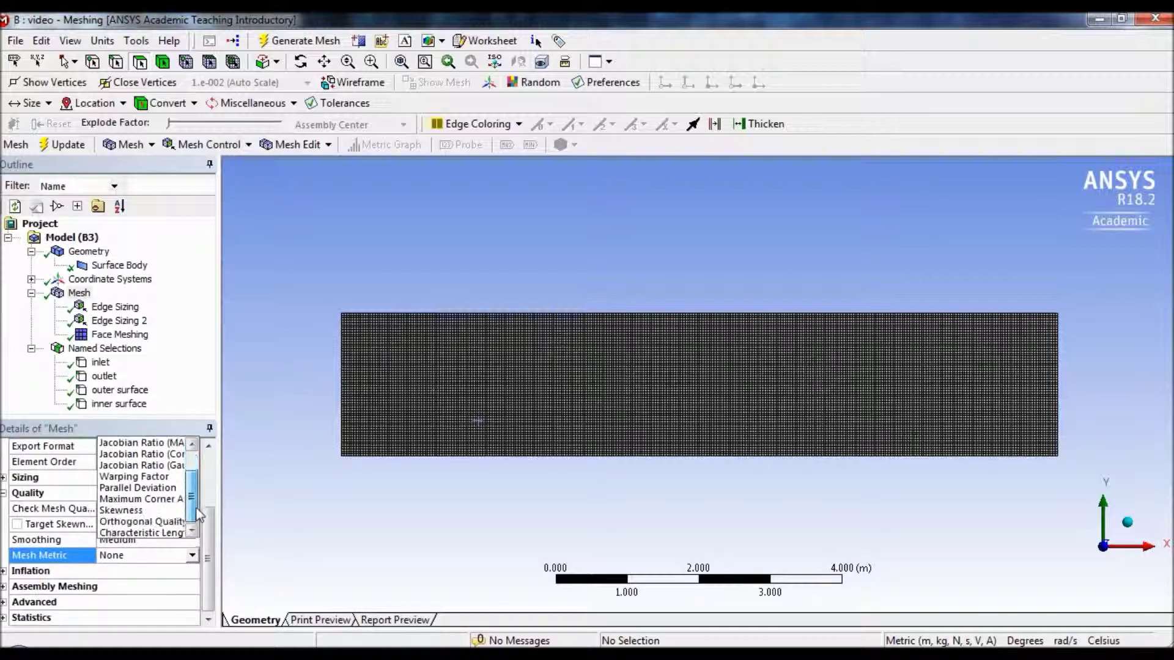
click(161, 512)
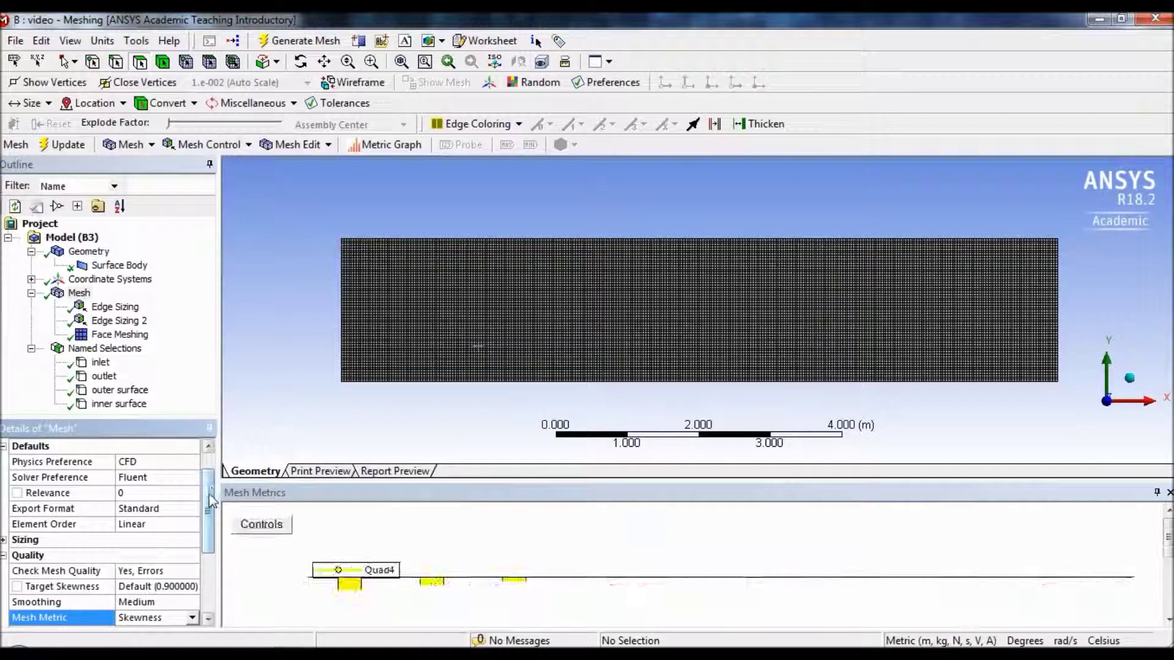
drag(210, 499, 197, 531)
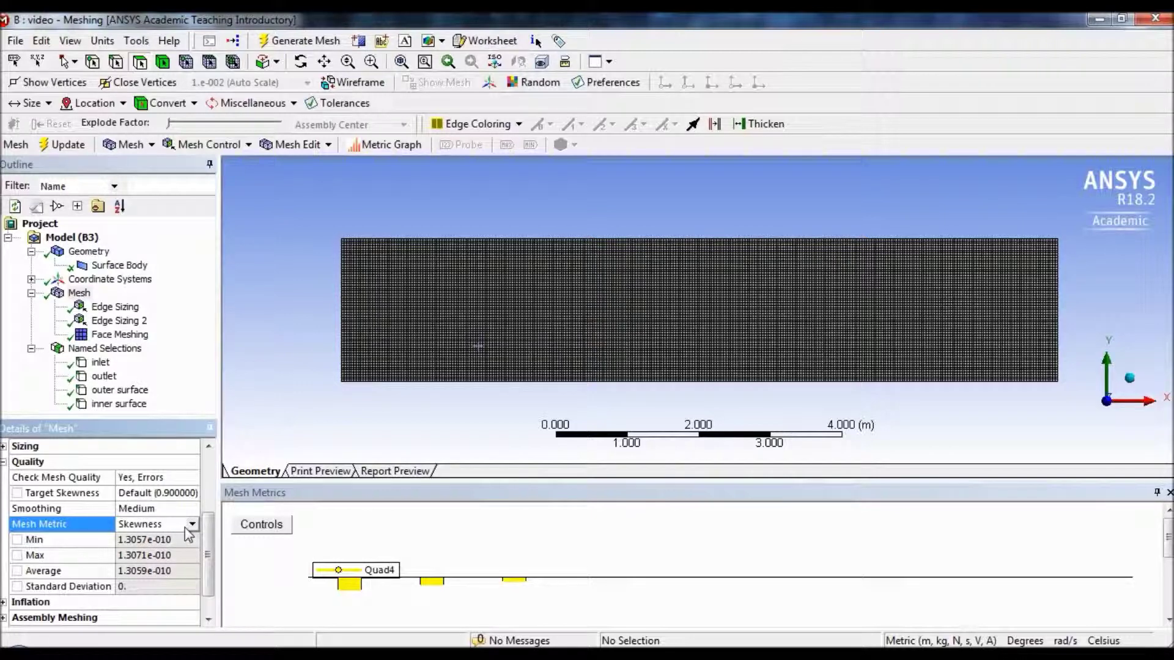
drag(207, 537, 206, 502)
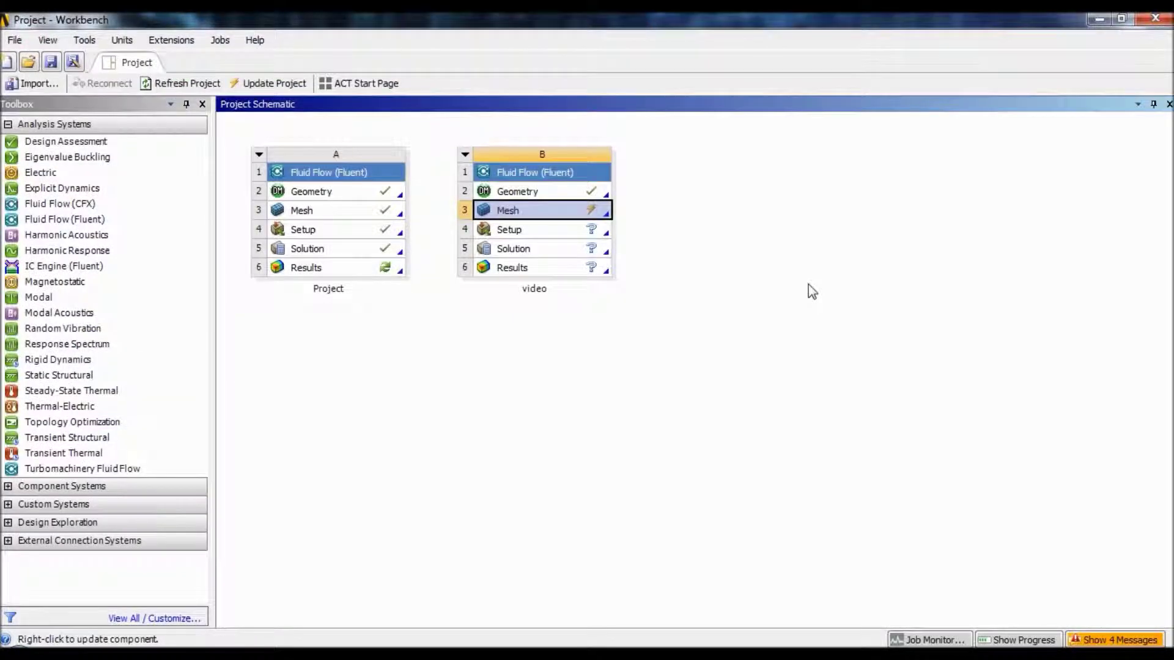
- Update system B's mesh until its Mesh cell shows a green check
right_click(596, 216)
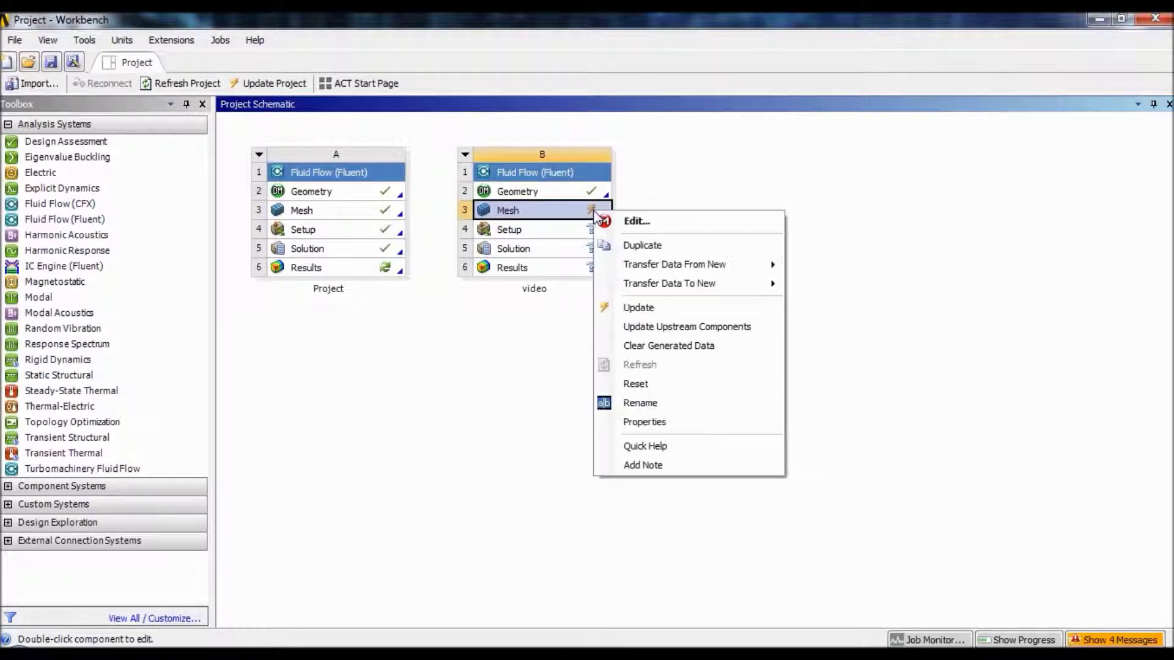
click(631, 308)
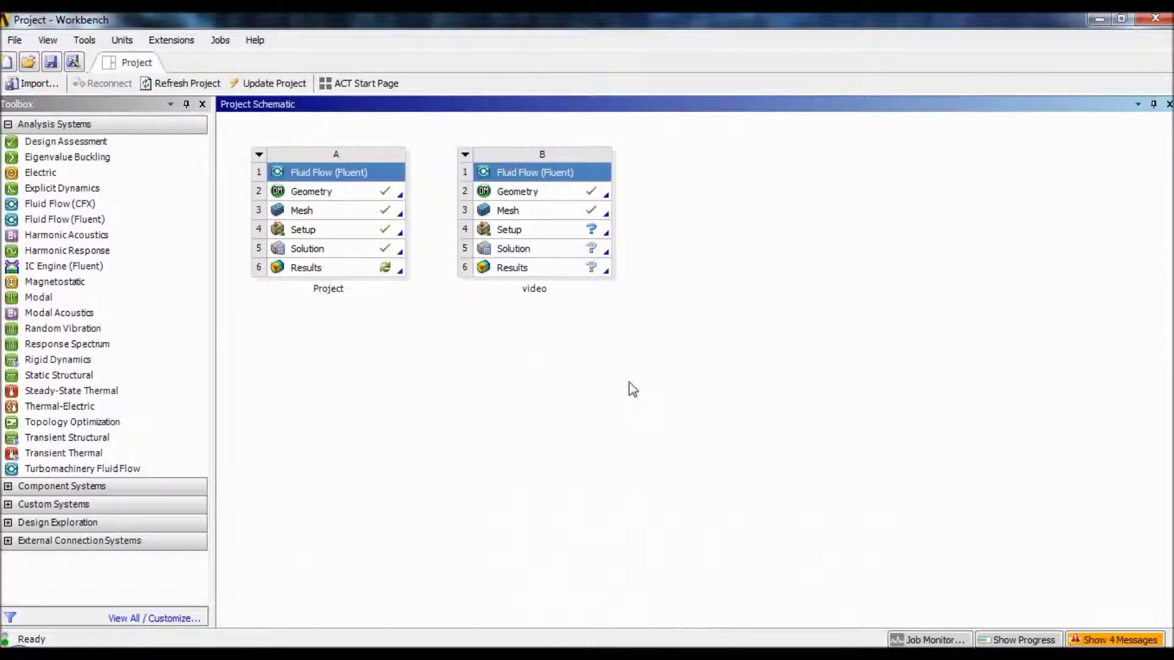
click(593, 234)
- Launch system B's Setup in Fluent with Double Precision enabled
double_click(594, 234)
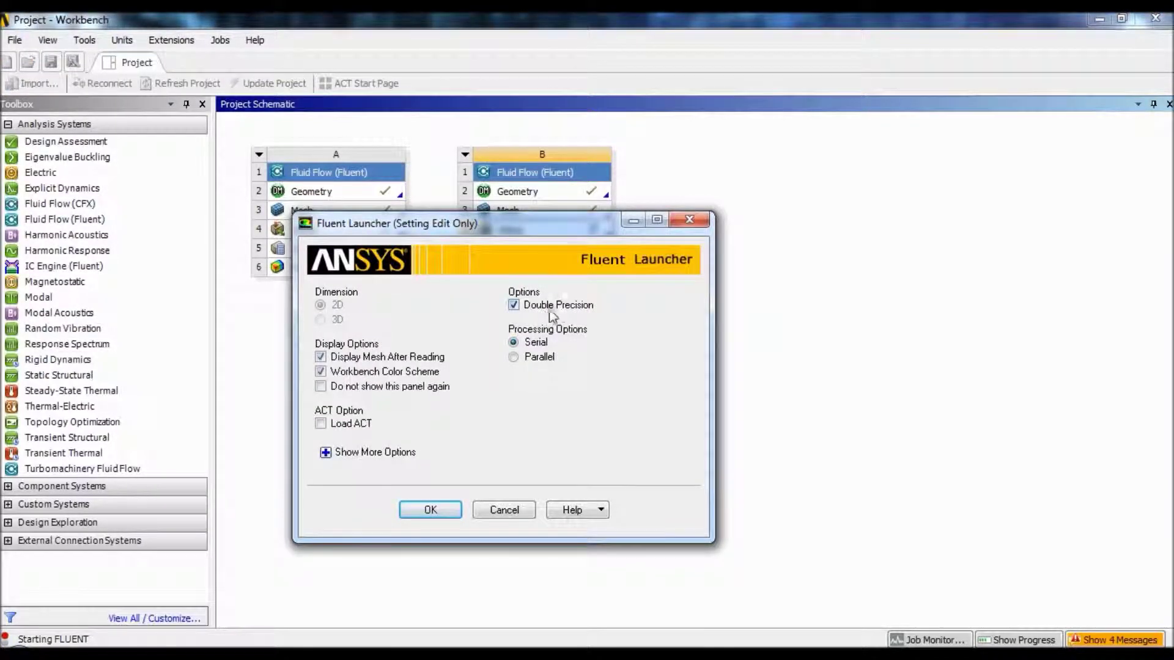
click(443, 517)
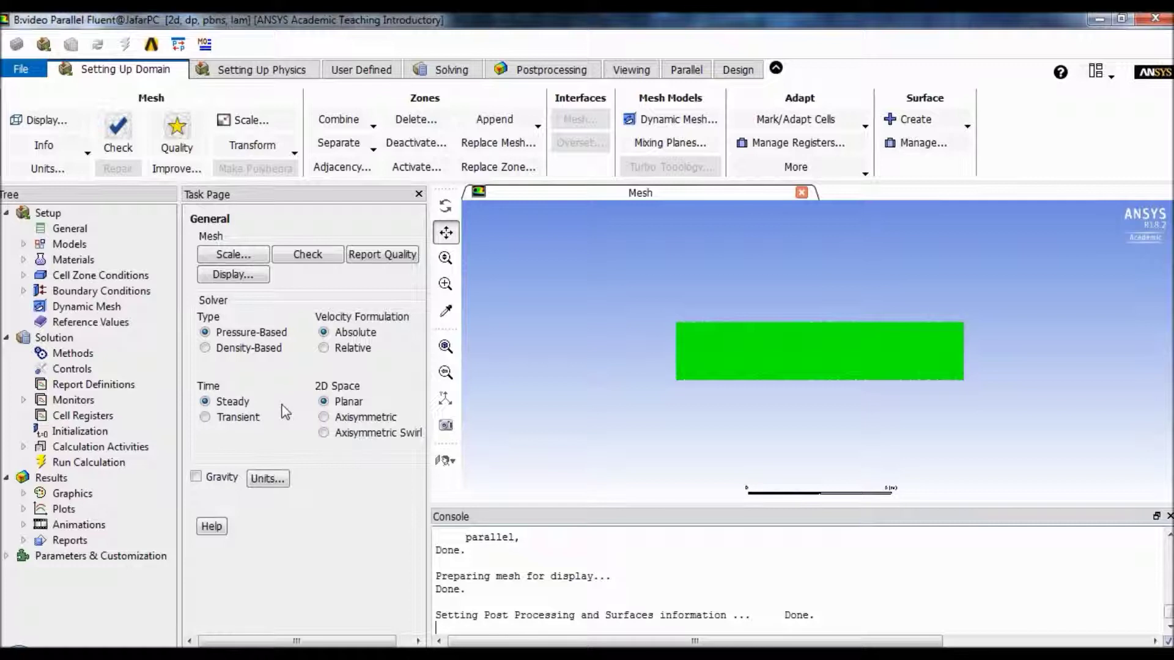
- Switch the 2D space to Axisymmetric and display the Models list
click(325, 417)
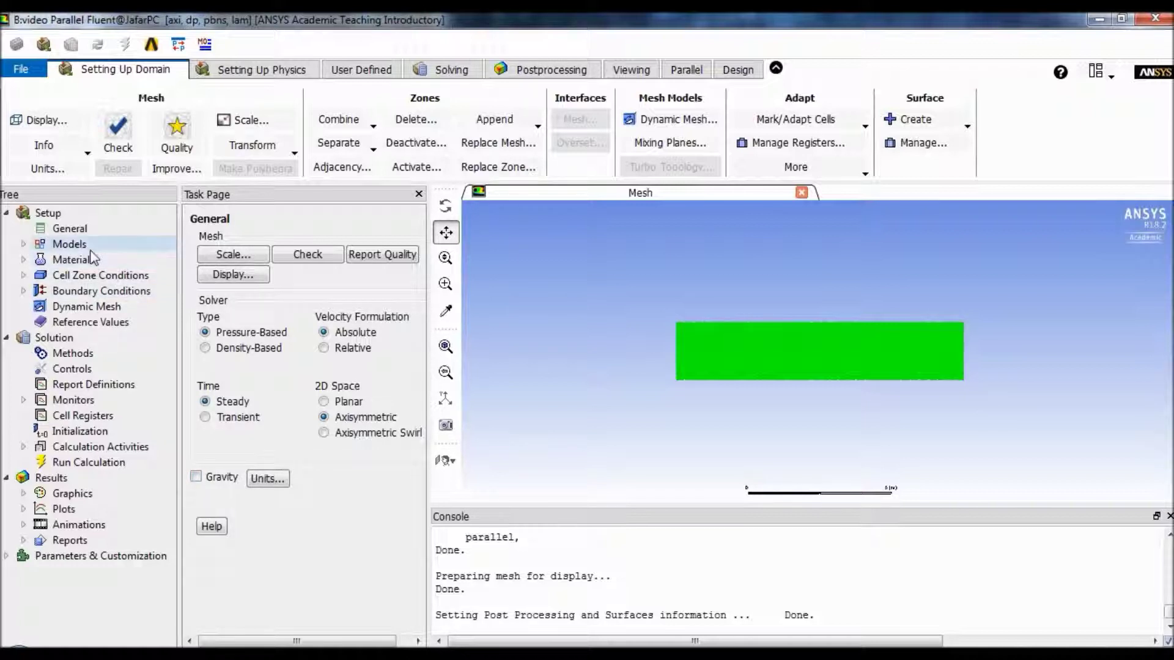
click(69, 244)
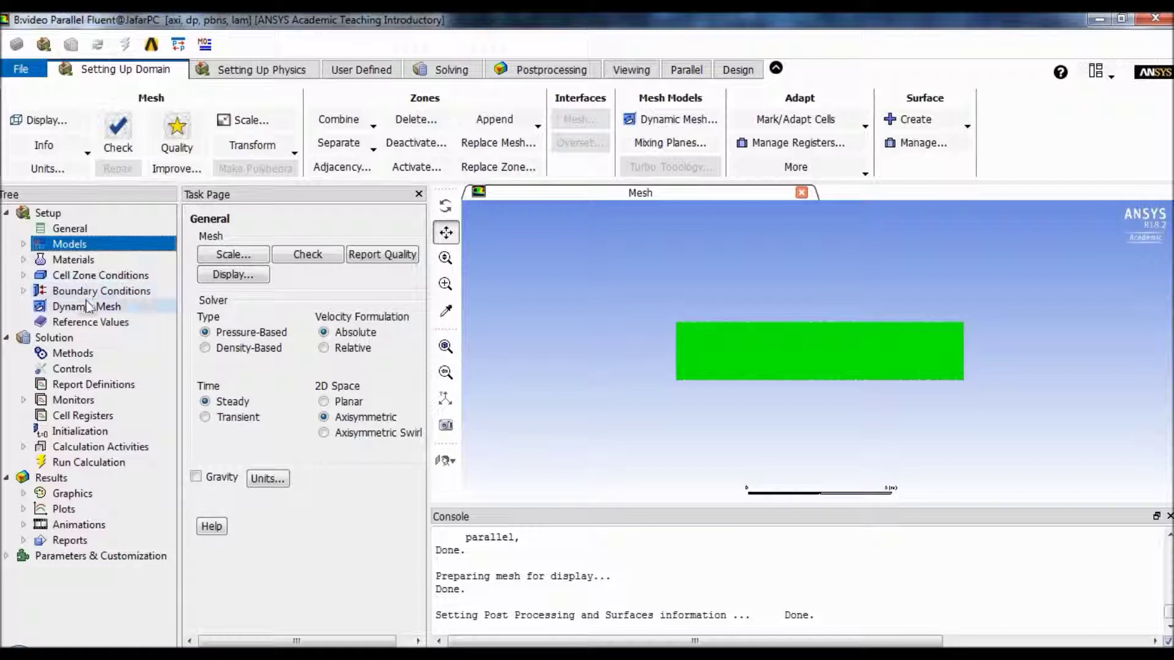
double_click(77, 244)
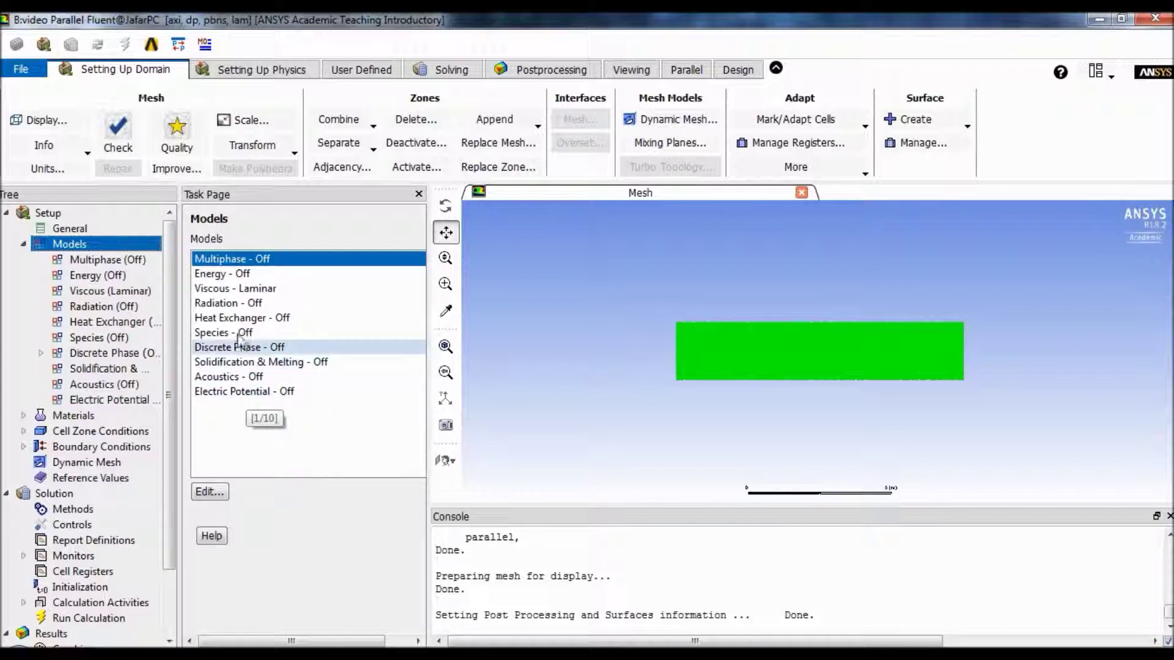
- Overwrite air with a fluid named 'fluida' having density 1 and viscosity 1
double_click(71, 416)
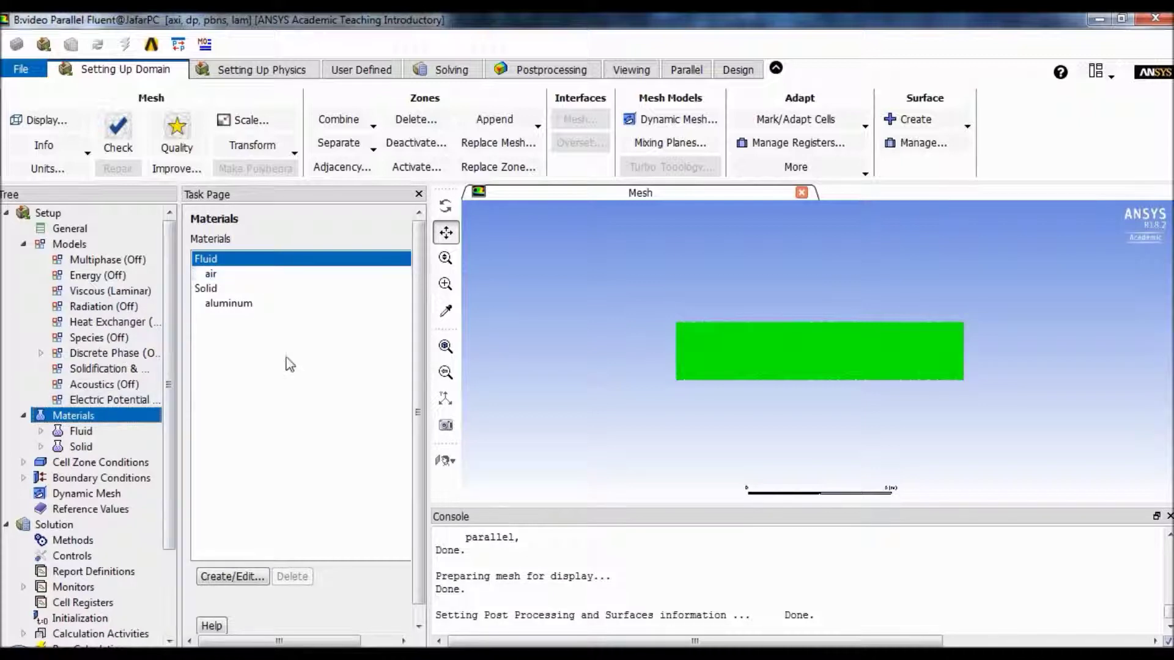
click(227, 581)
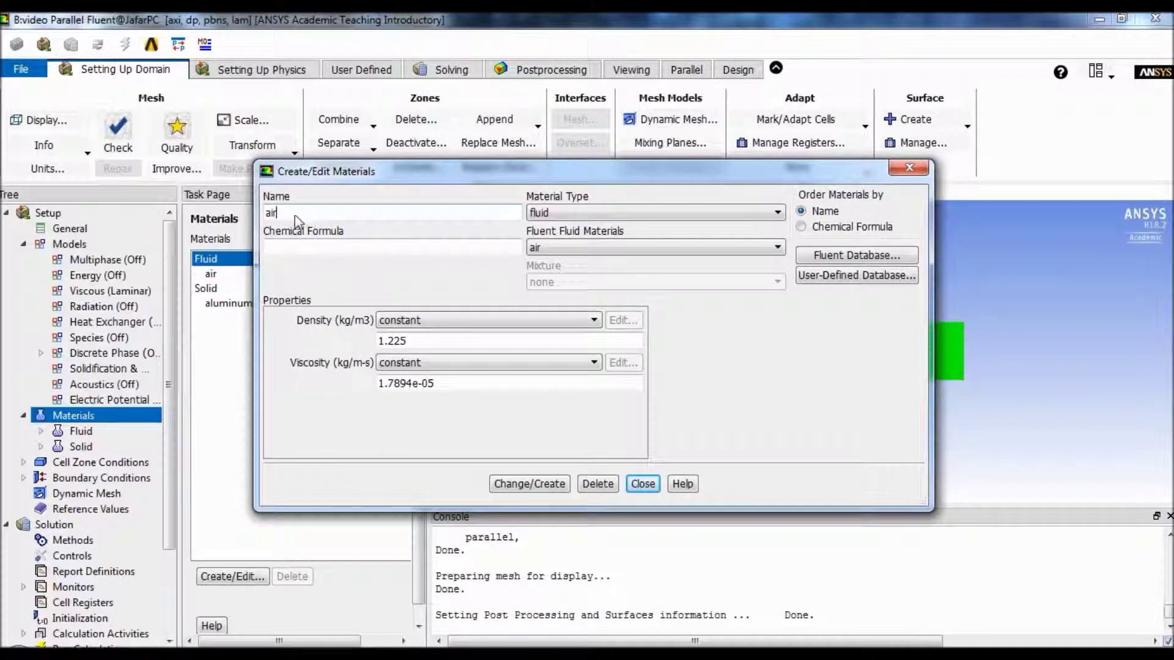
double_click(268, 213)
key(BackSpace)
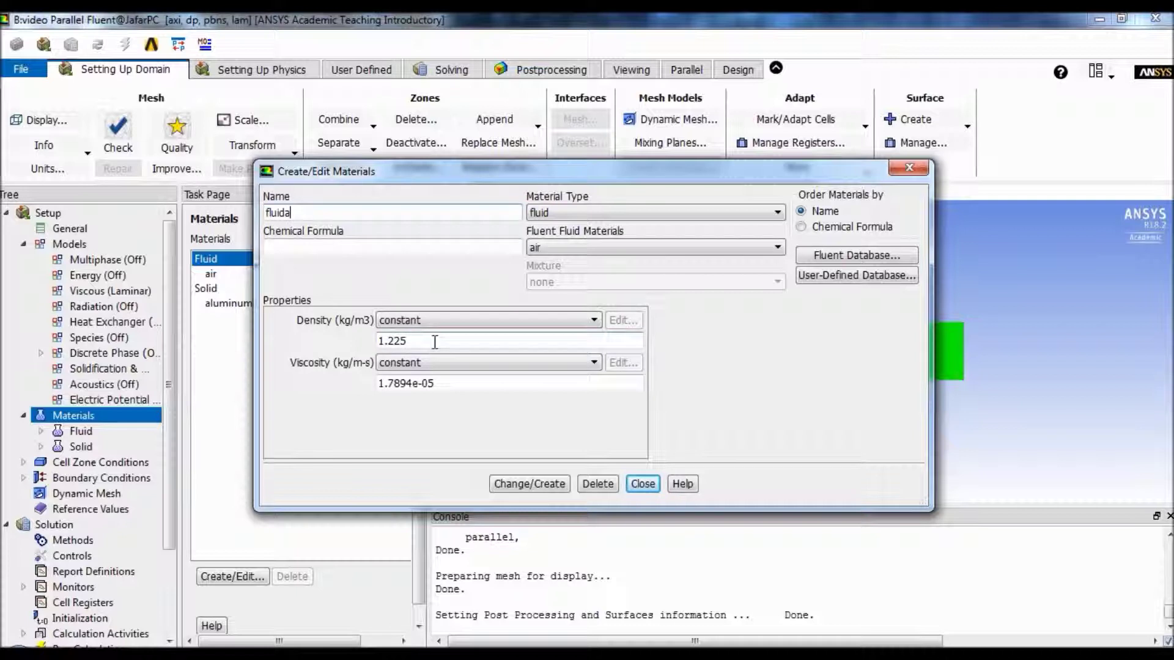
drag(434, 341, 376, 341)
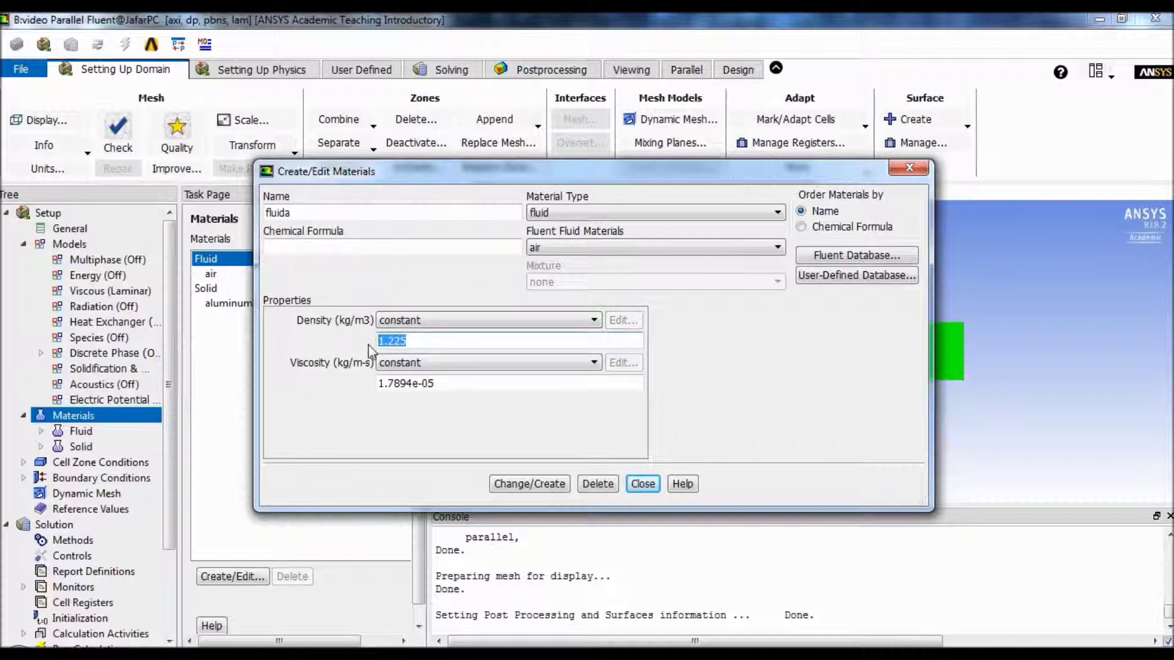
text(1)
drag(434, 384, 384, 384)
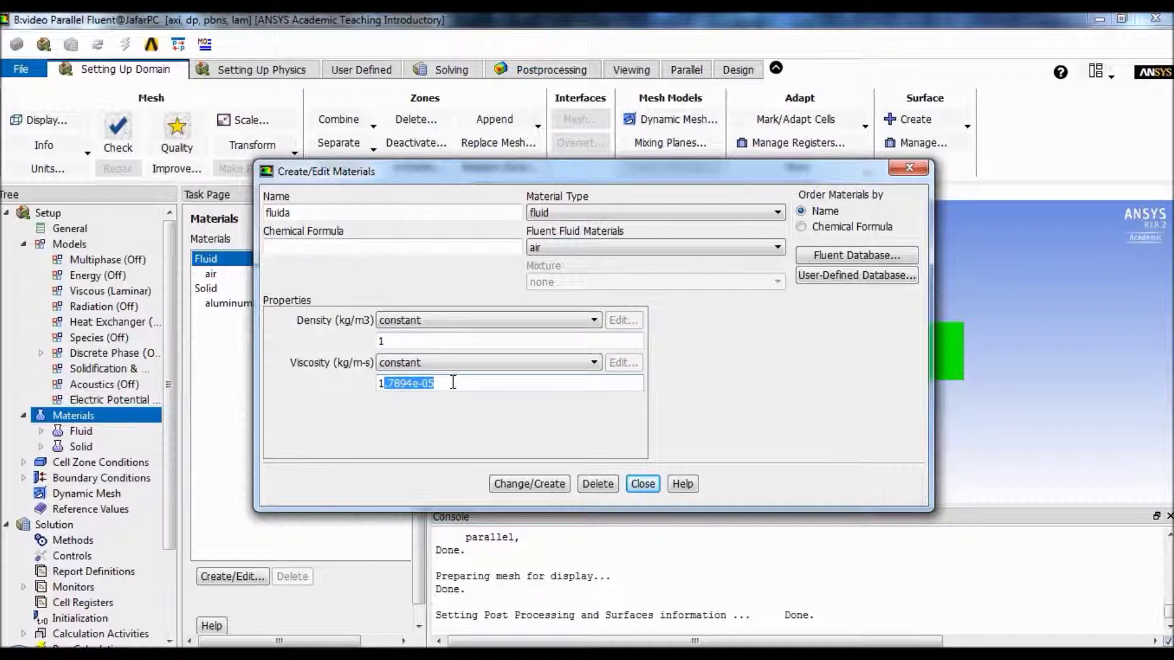
text(.)
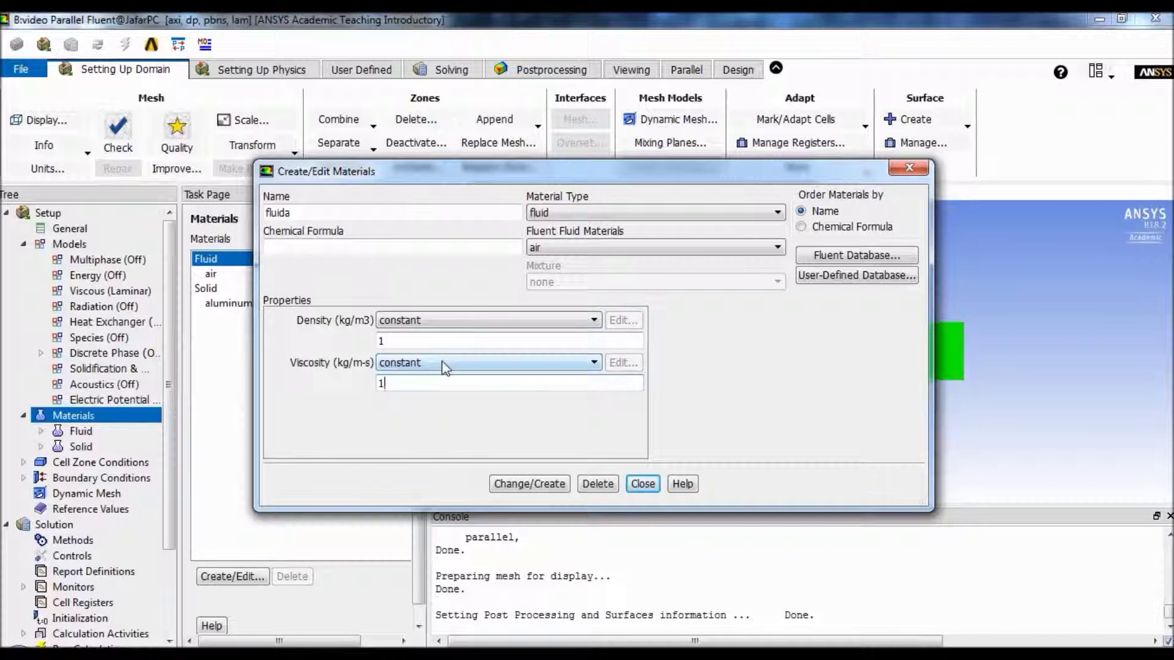
key(BackSpace)
click(523, 486)
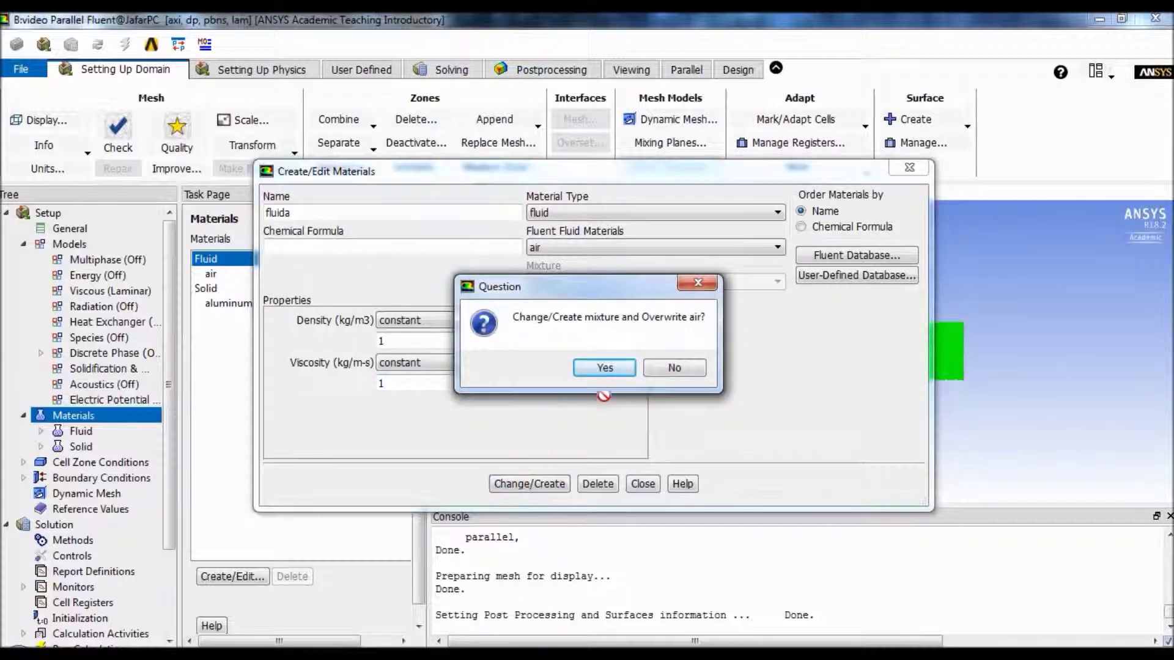
click(604, 368)
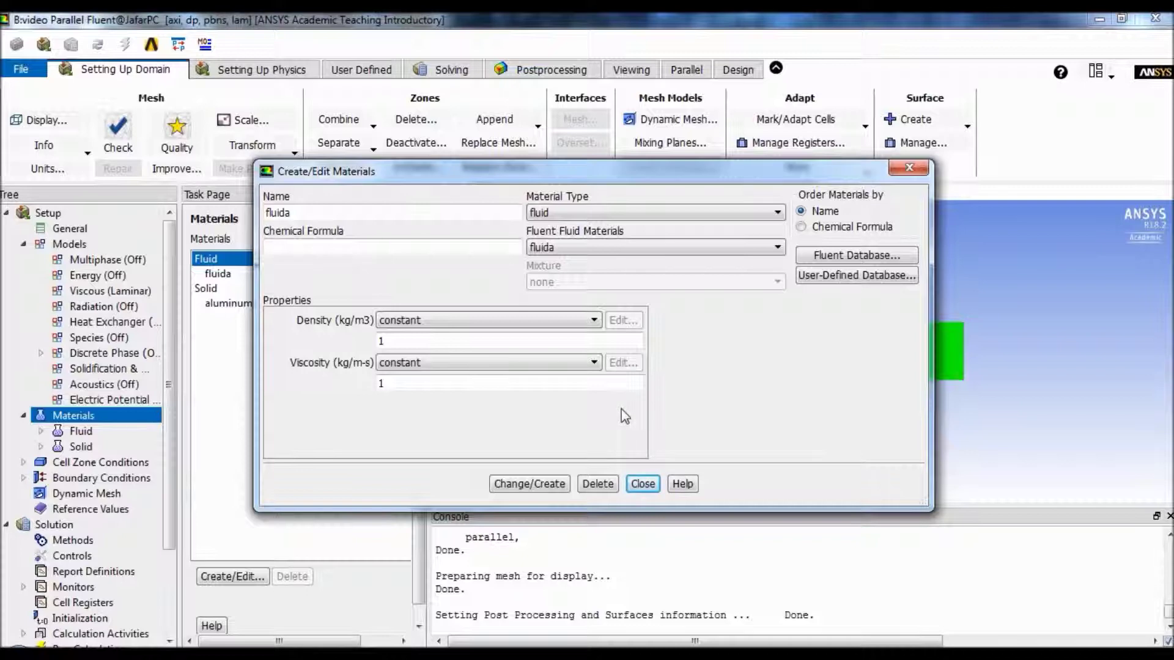
click(642, 484)
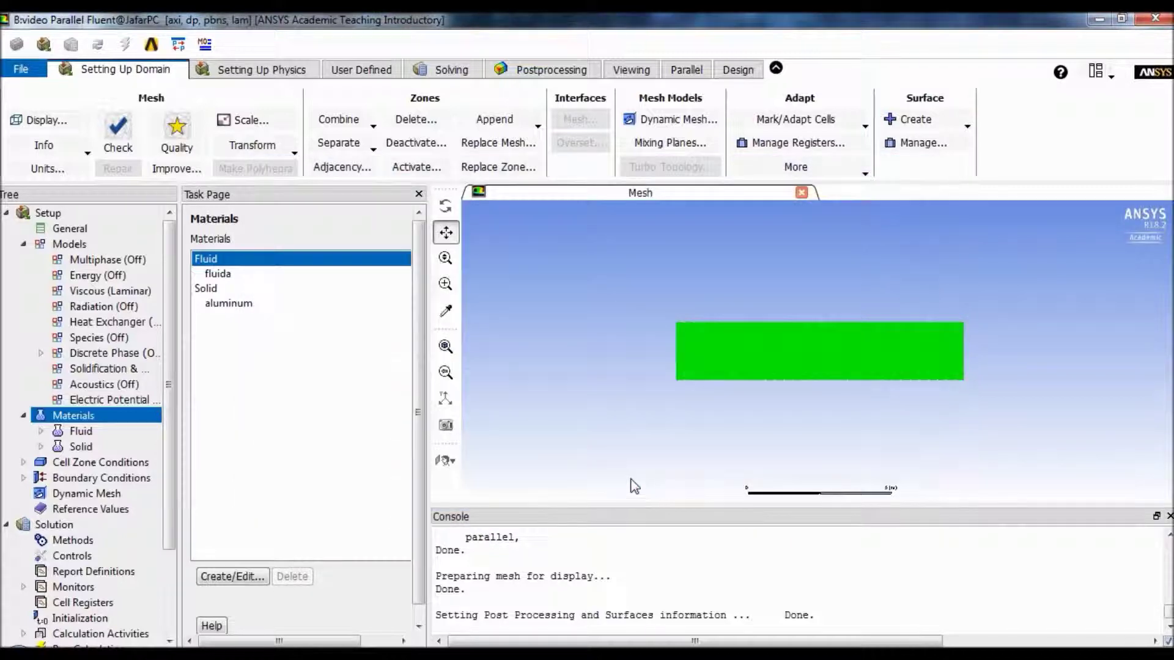
scroll(177, 362, down, 1)
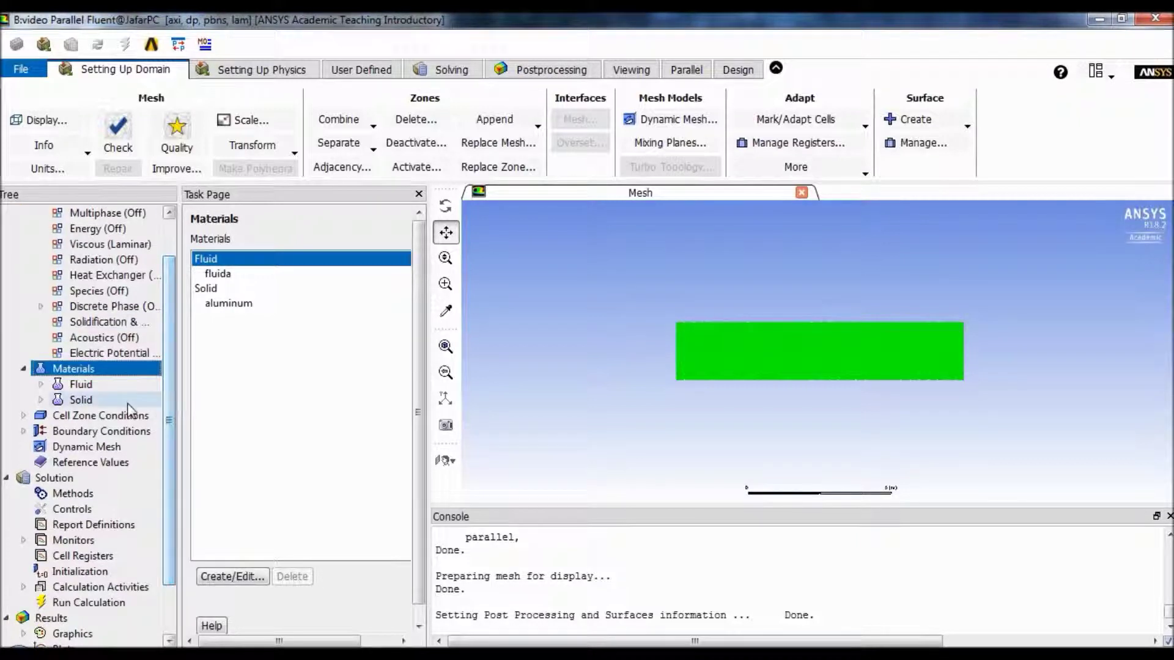
- Set the velocity inlet's velocity magnitude to 10 m/s
double_click(104, 431)
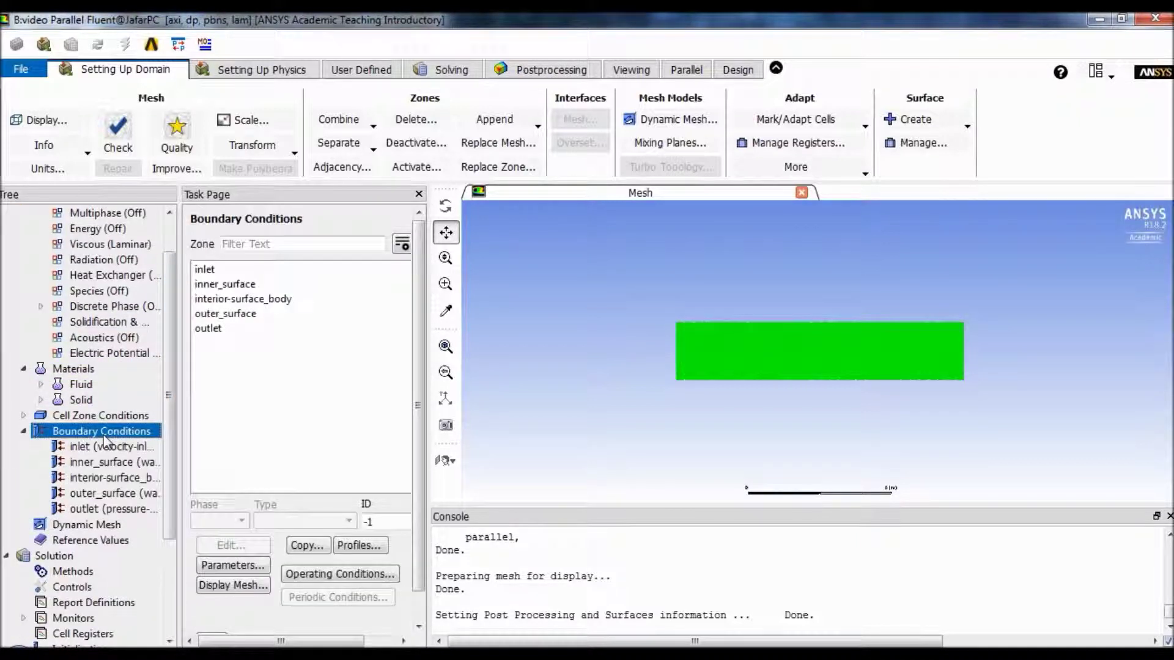
click(211, 269)
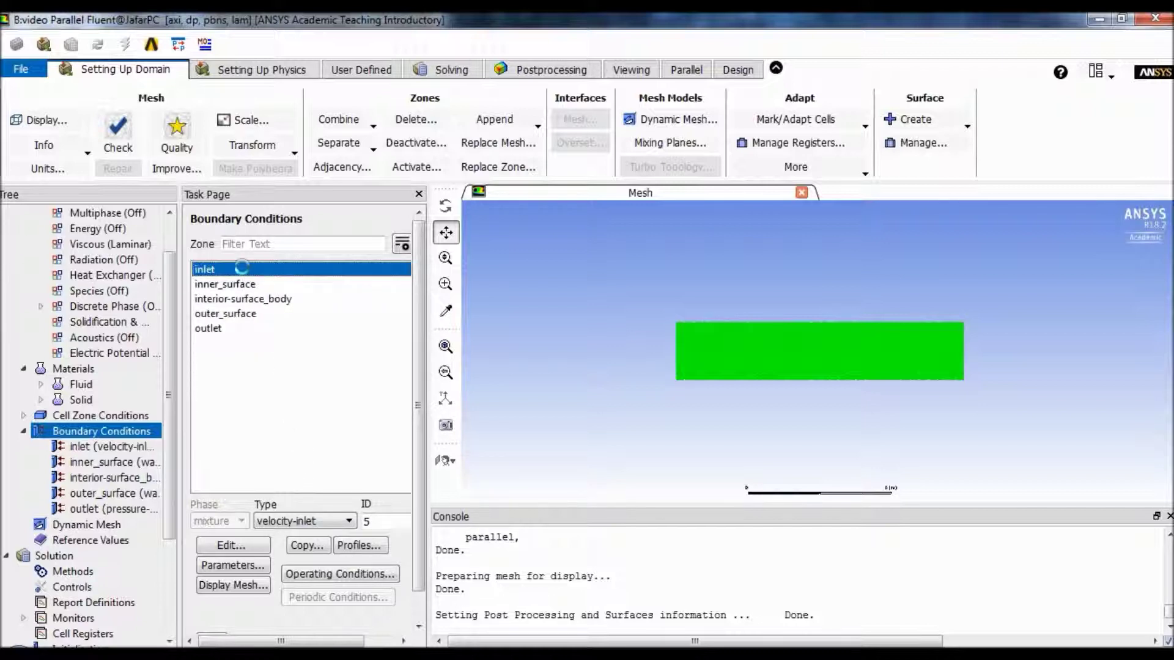
double_click(236, 269)
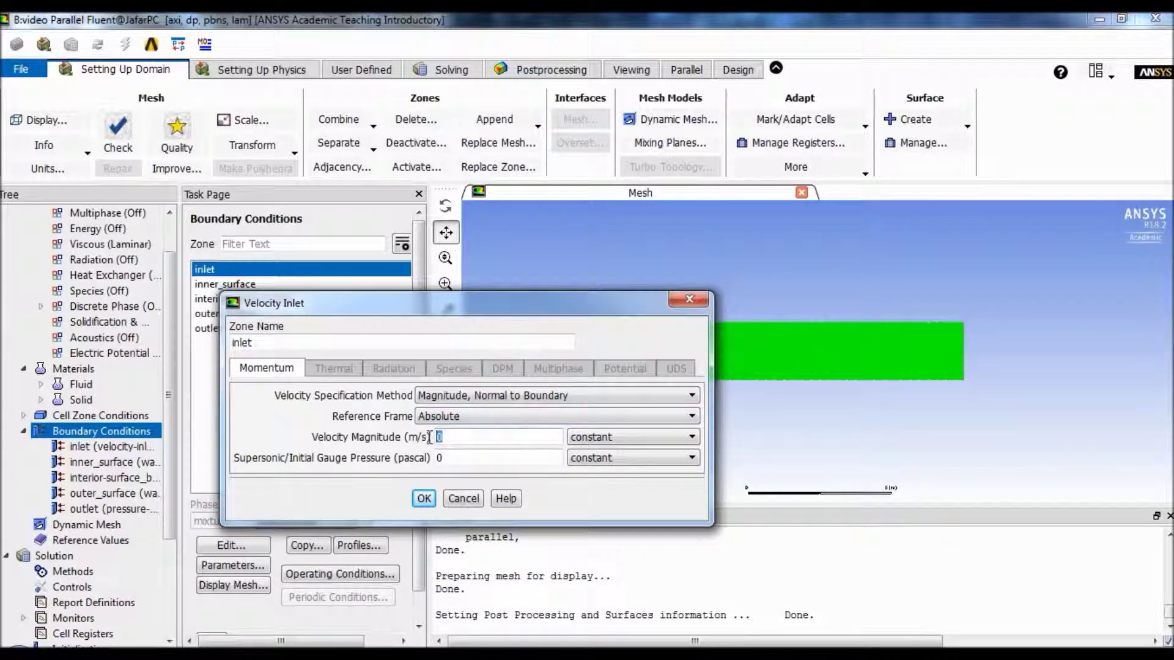
drag(441, 436, 430, 438)
text(10)
click(424, 499)
- Review and accept the pressure outlet's gauge pressure settings
click(230, 330)
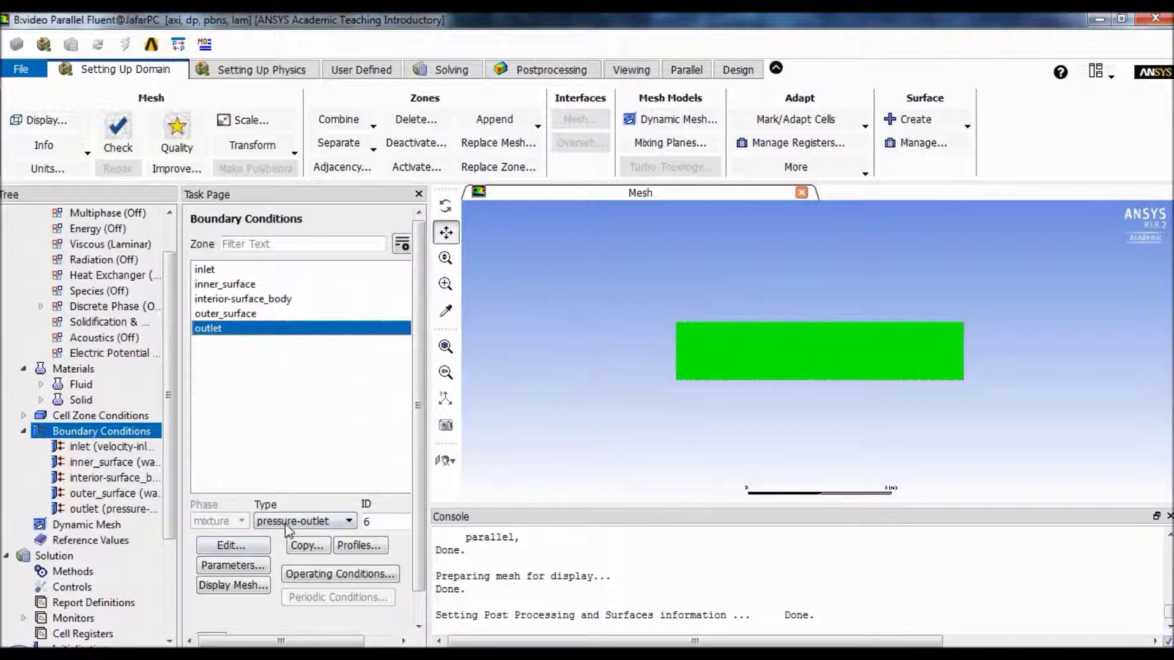
double_click(244, 332)
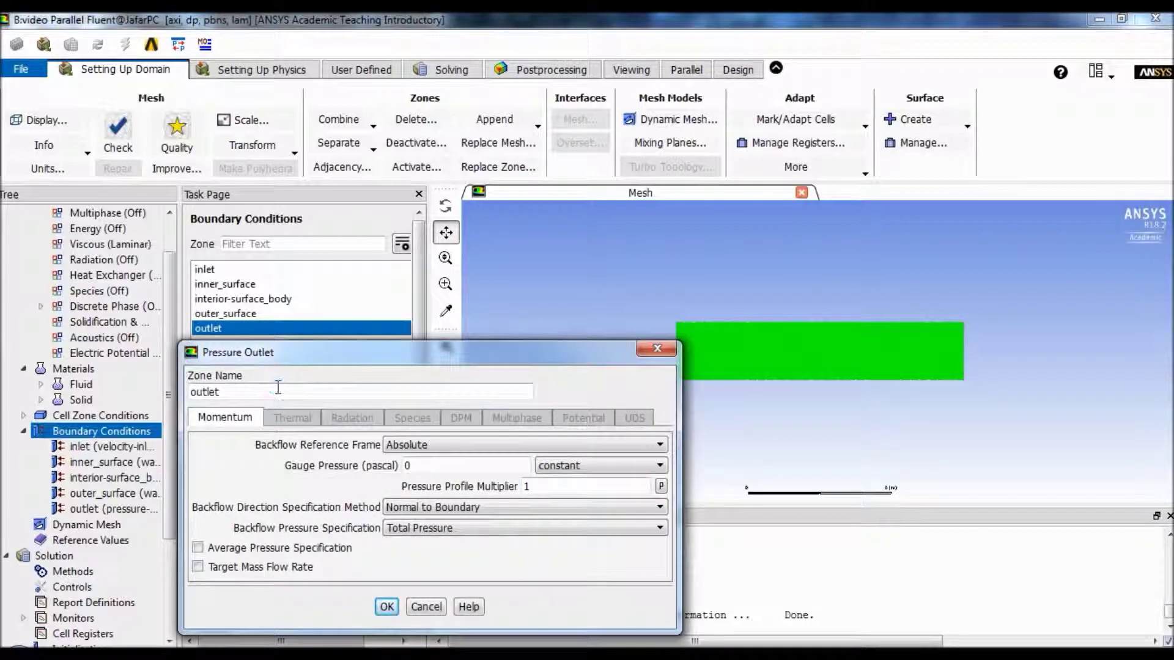
drag(347, 354, 384, 271)
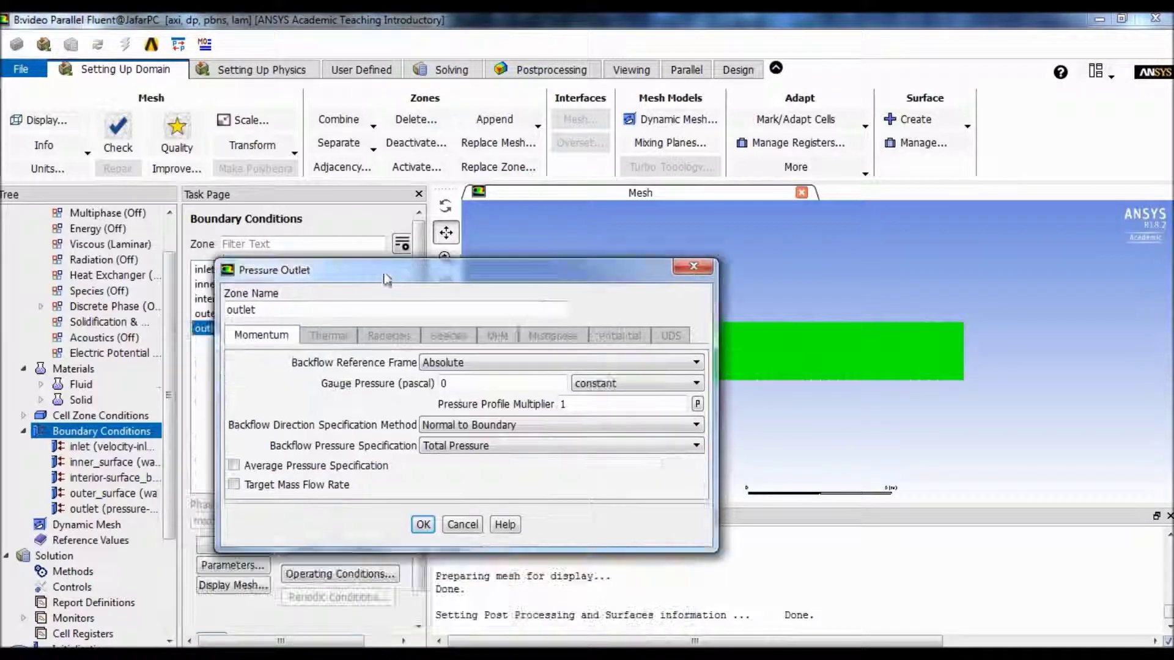
double_click(444, 383)
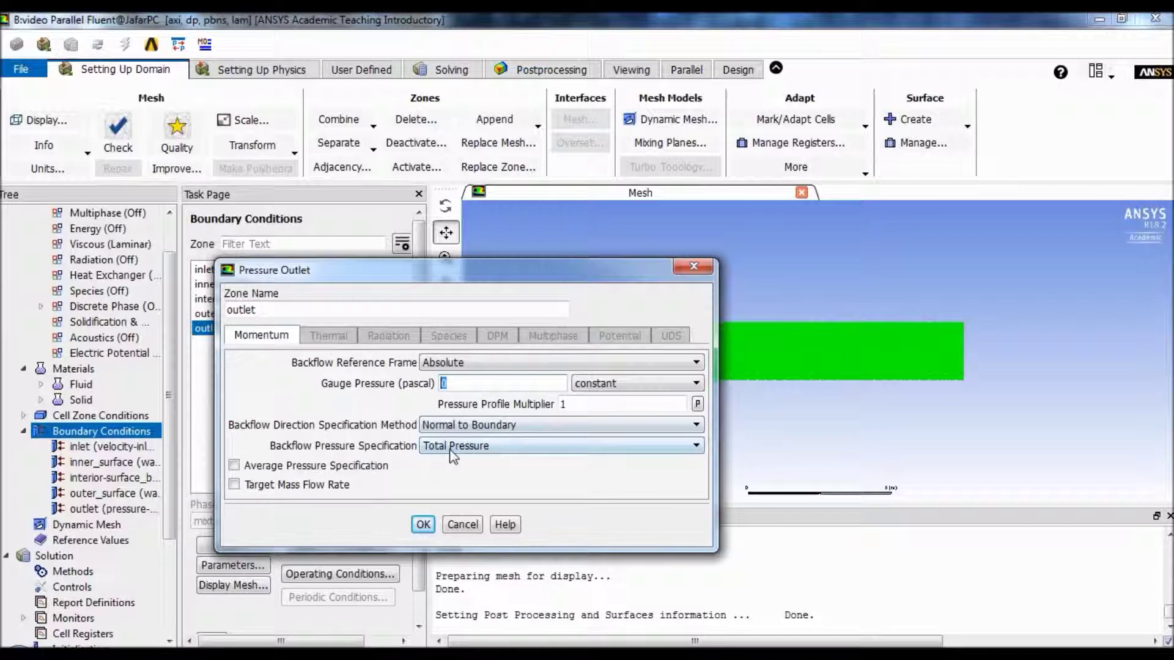
click(423, 524)
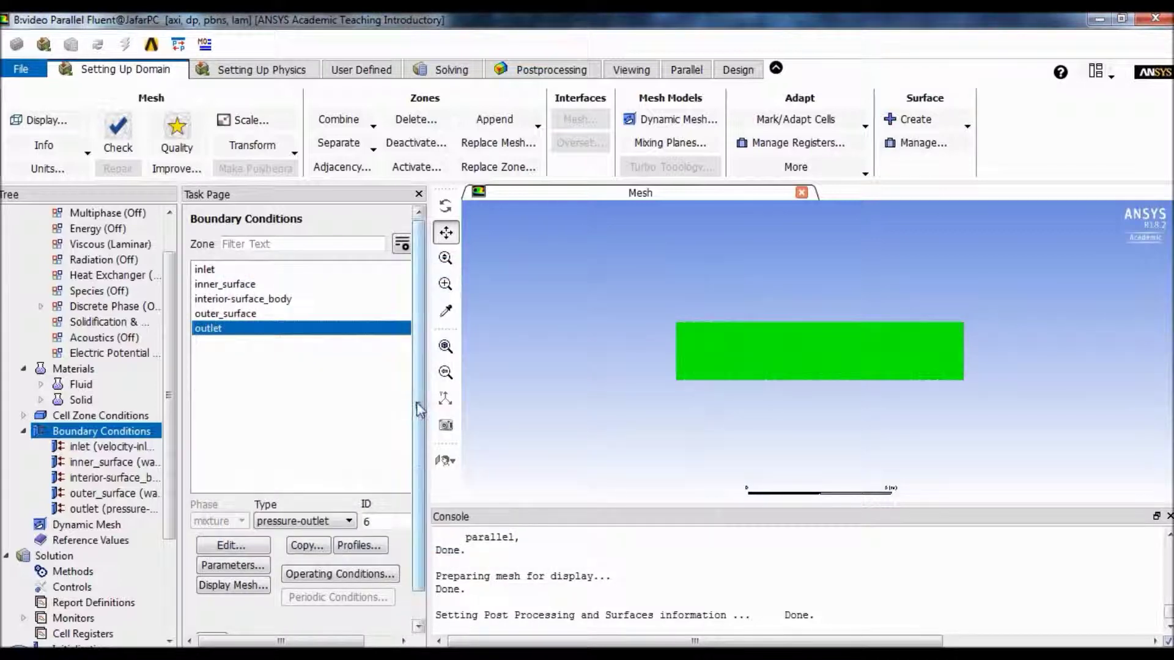
- Check that the inner_surface and outer_surface zones are walls
click(257, 283)
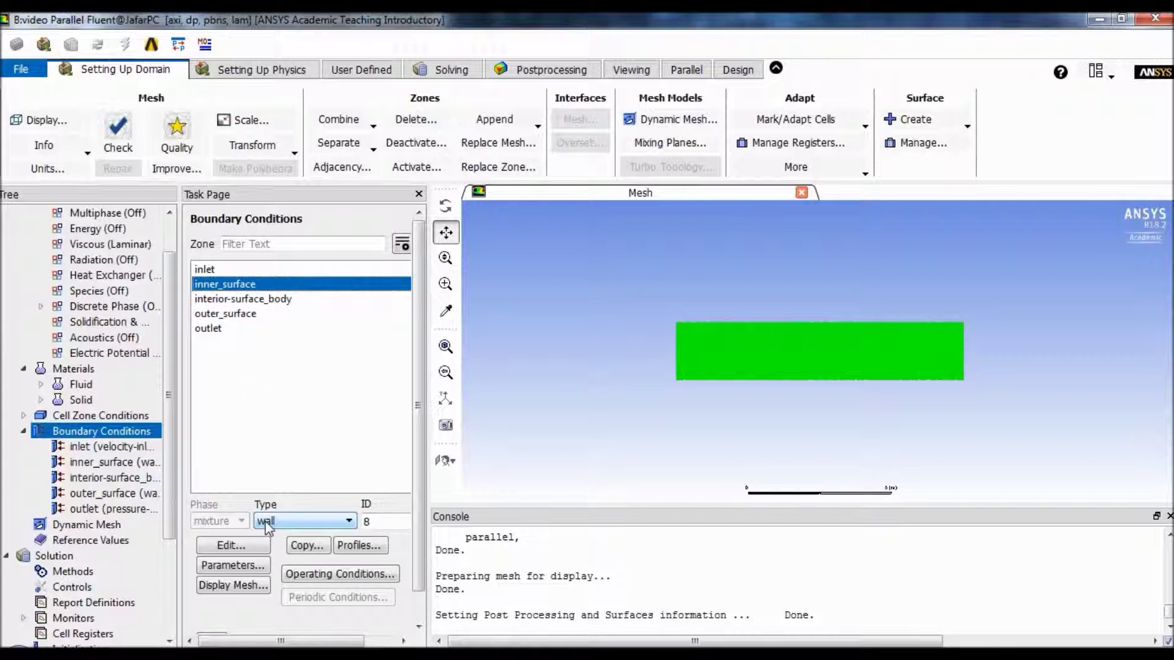
click(243, 314)
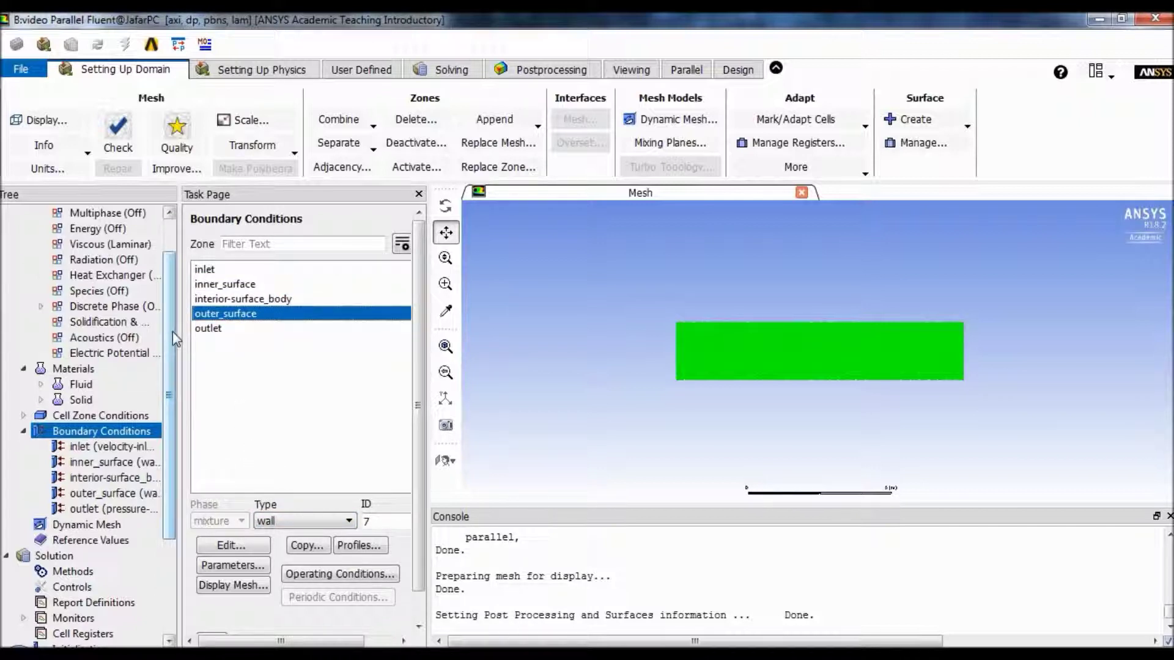
scroll(173, 332, down, 2)
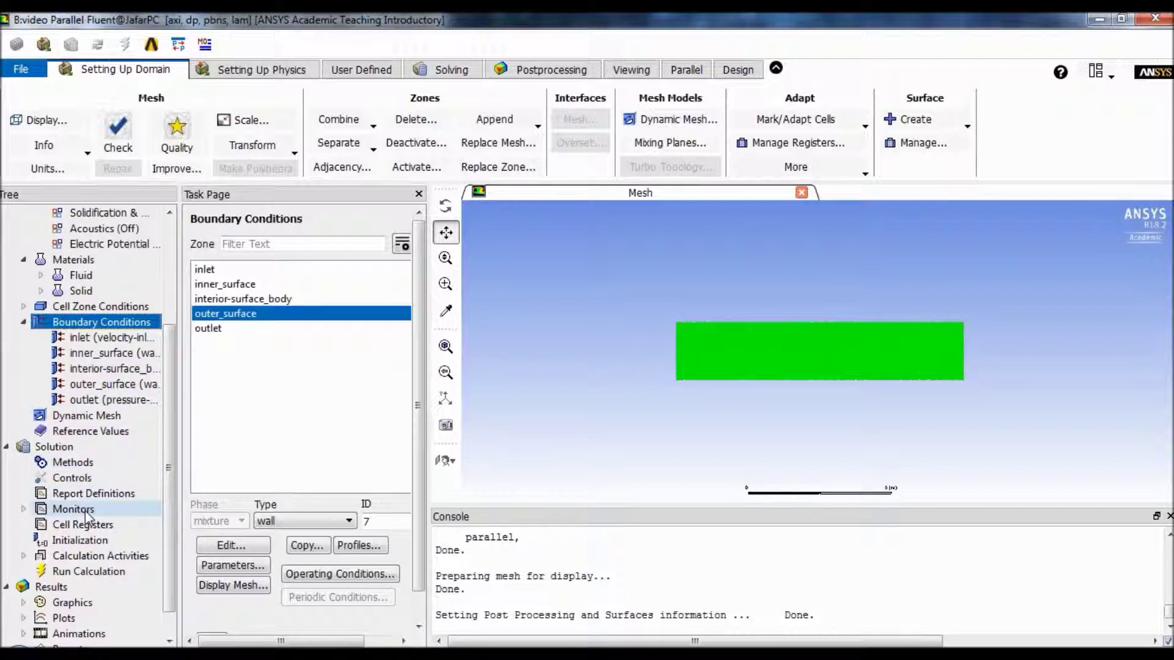
double_click(86, 512)
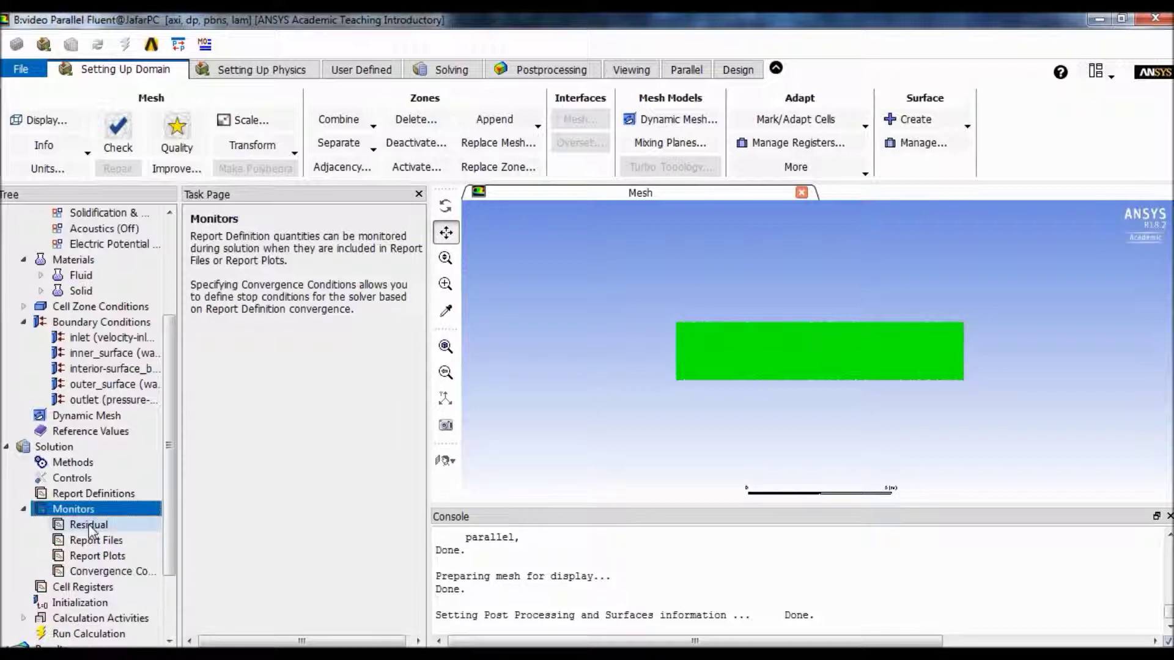
- Set the continuity, x-velocity and y-velocity absolute residual criteria to 1e-6
click(106, 526)
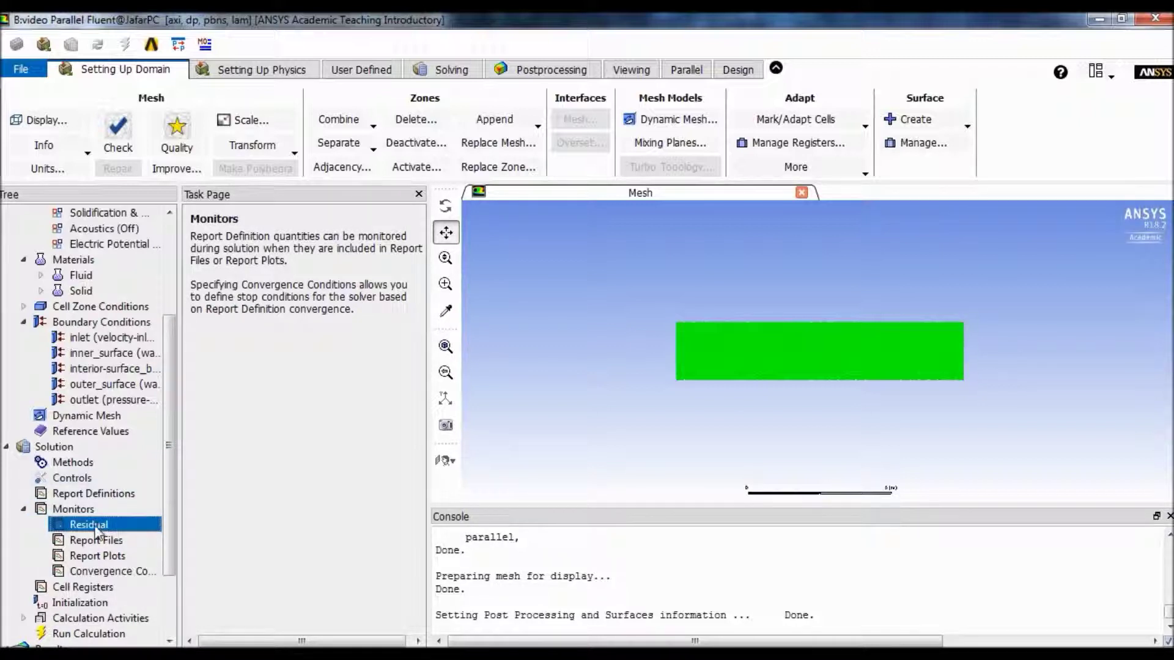
double_click(95, 527)
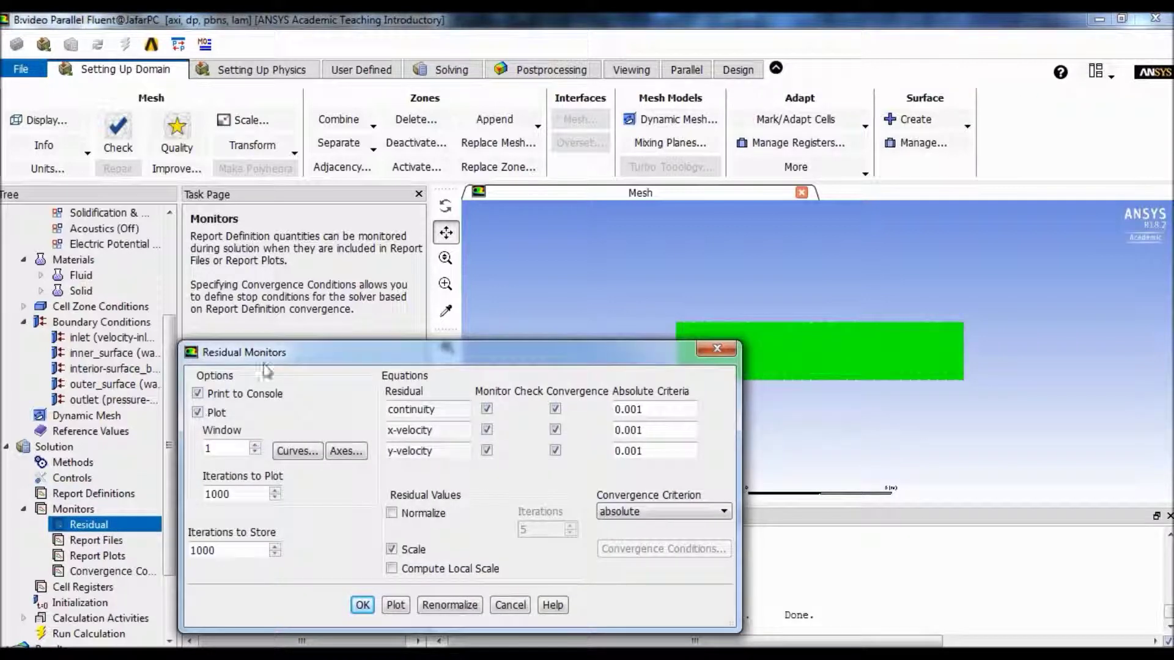
drag(280, 356, 279, 246)
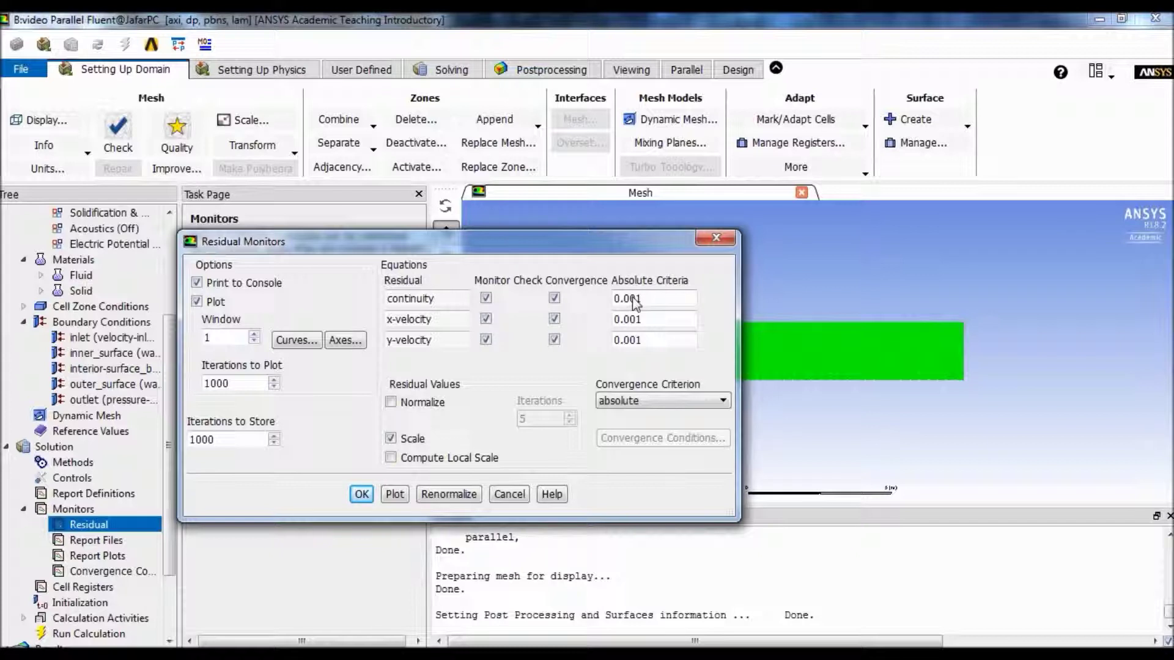
drag(642, 300, 608, 314)
text(1e-6)
drag(653, 300, 598, 320)
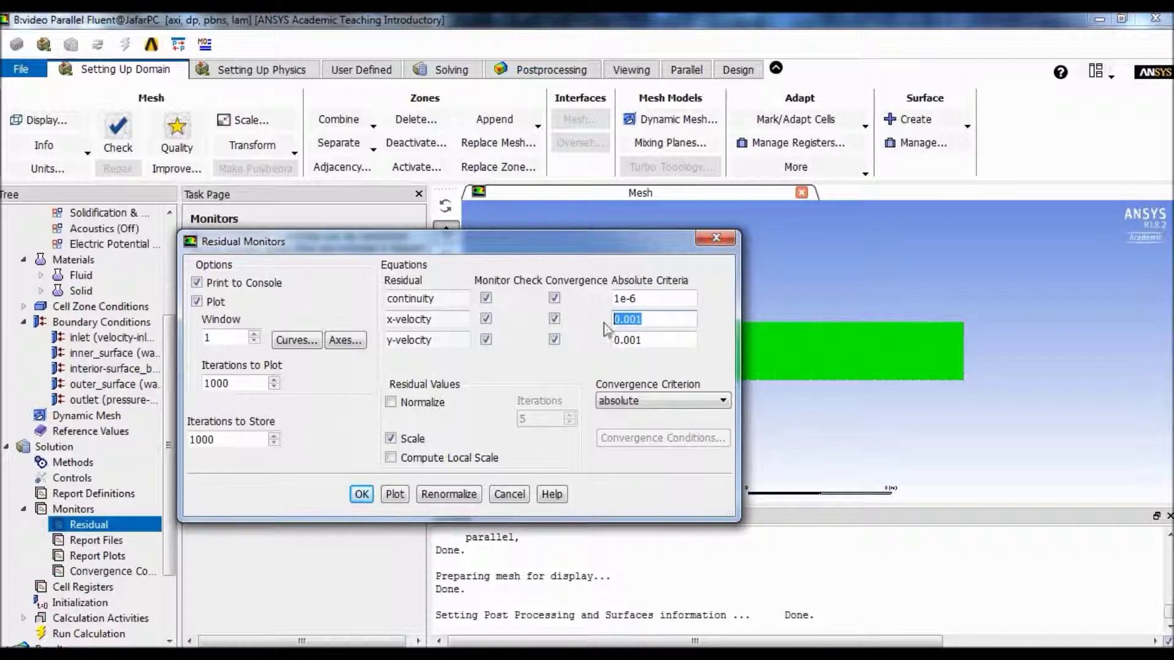
text(1e-6)
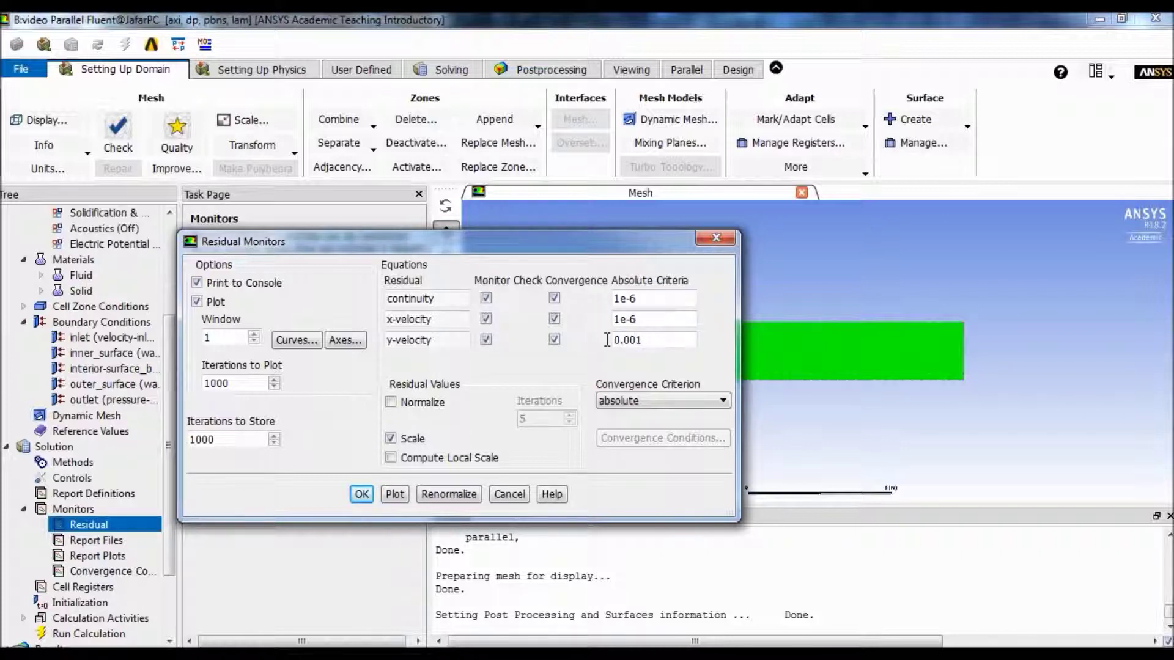
drag(653, 341, 593, 341)
text(1e-6)
click(364, 497)
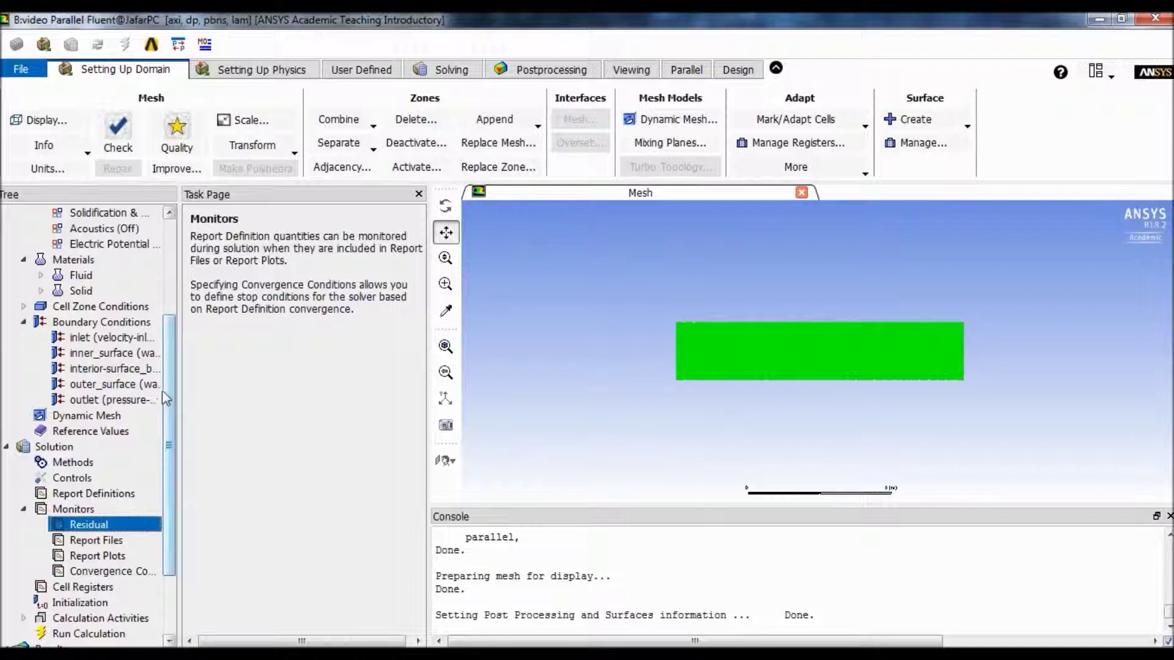
scroll(164, 418, down, 1)
scroll(167, 424, down, 1)
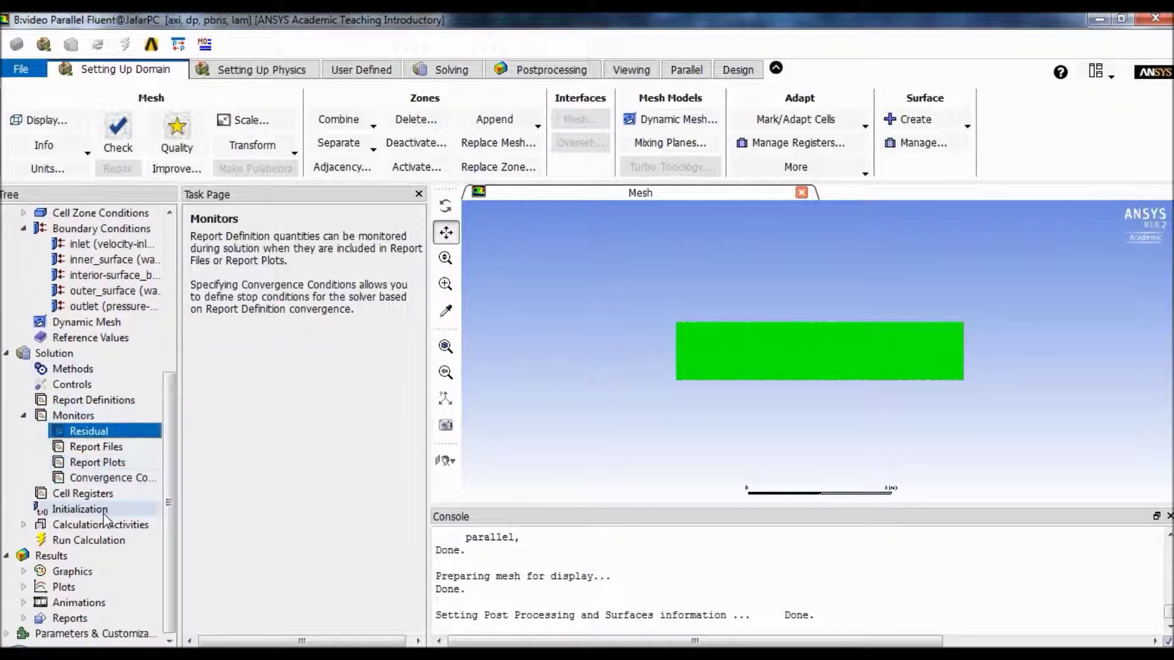
- Run the calculation for 1000 iterations, initializing the solution when prompted
click(89, 540)
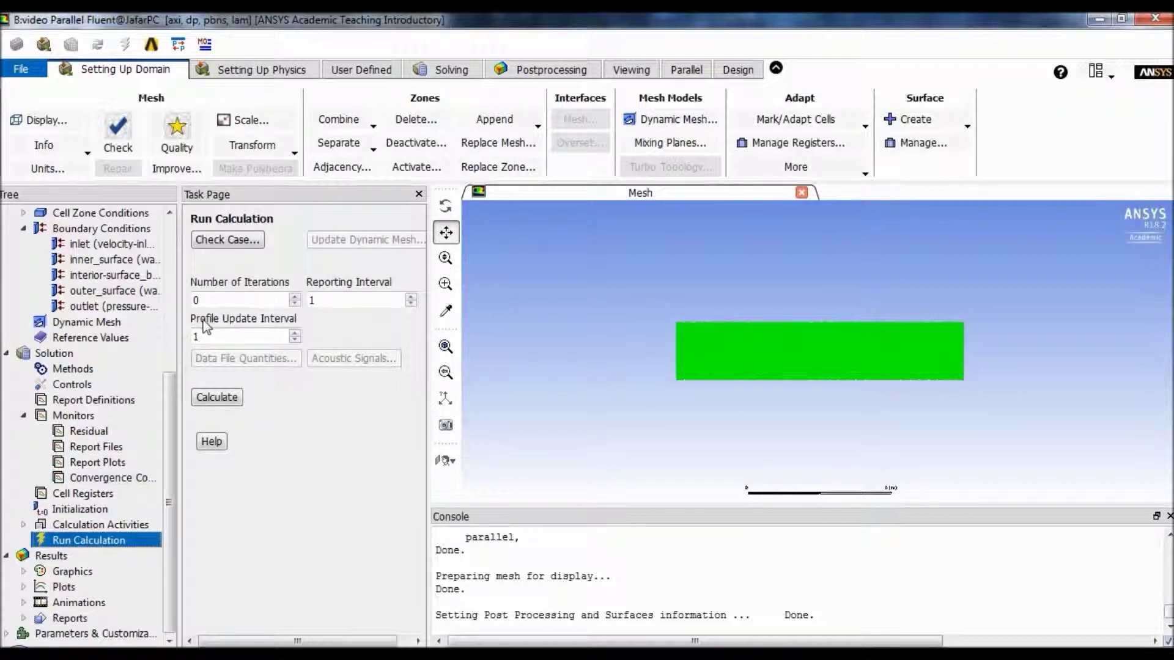
double_click(211, 302)
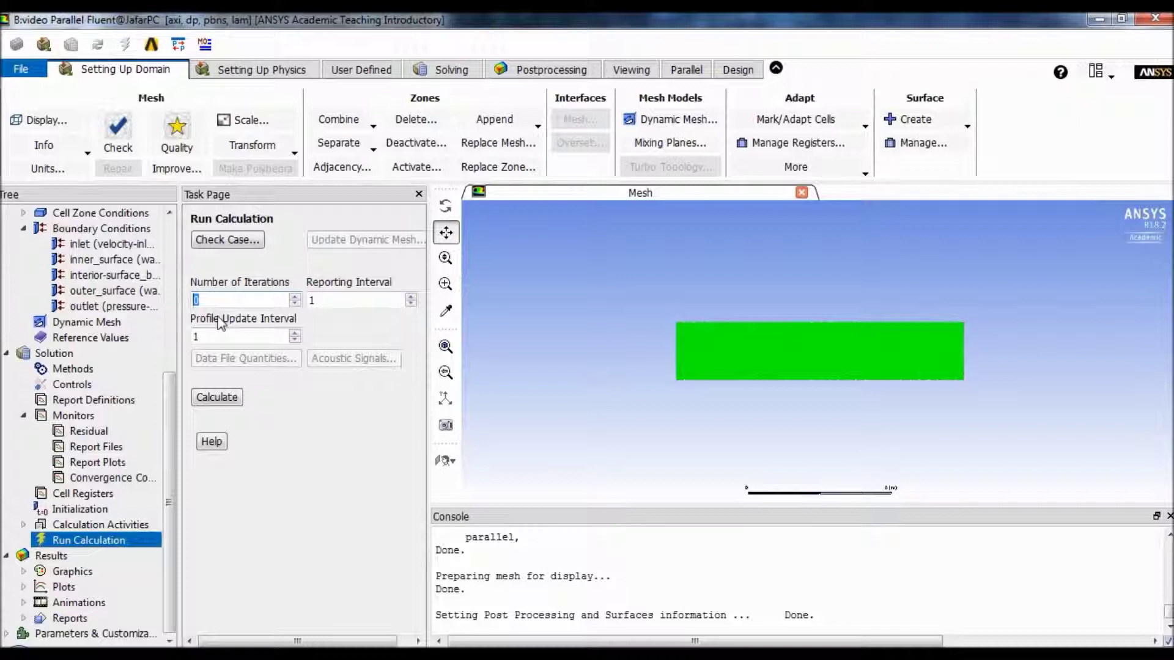
text(1000)
click(217, 398)
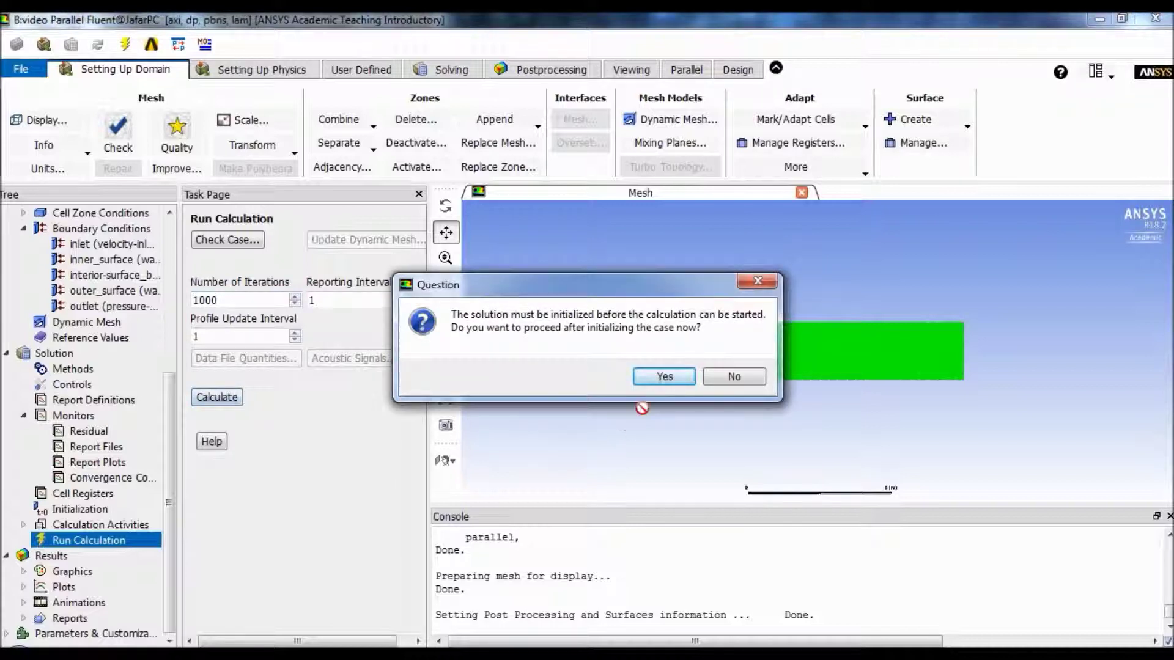
click(675, 384)
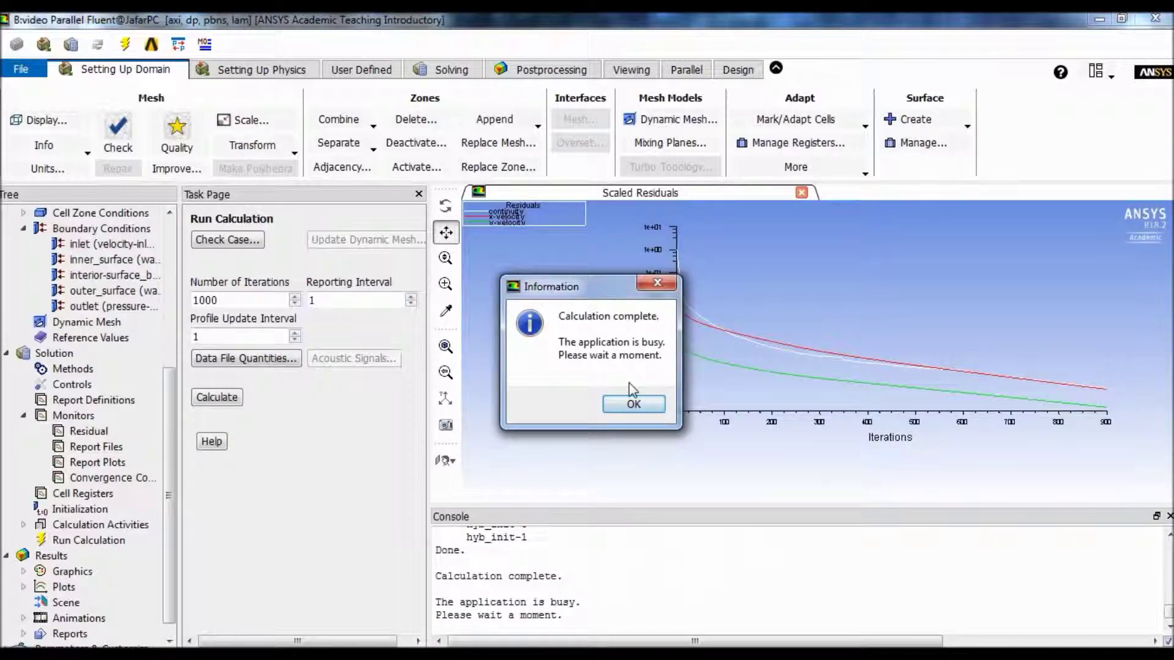
- Dismiss the completion notice and find the console line reporting convergence at iteration 899
click(632, 405)
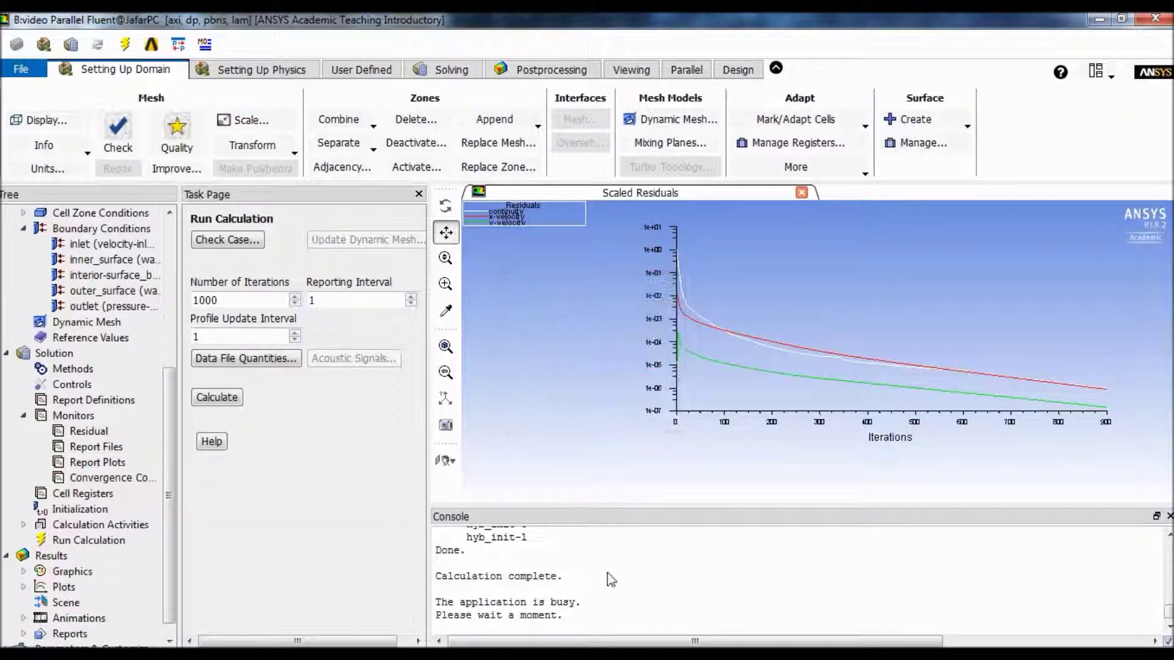
scroll(609, 578, up, 2)
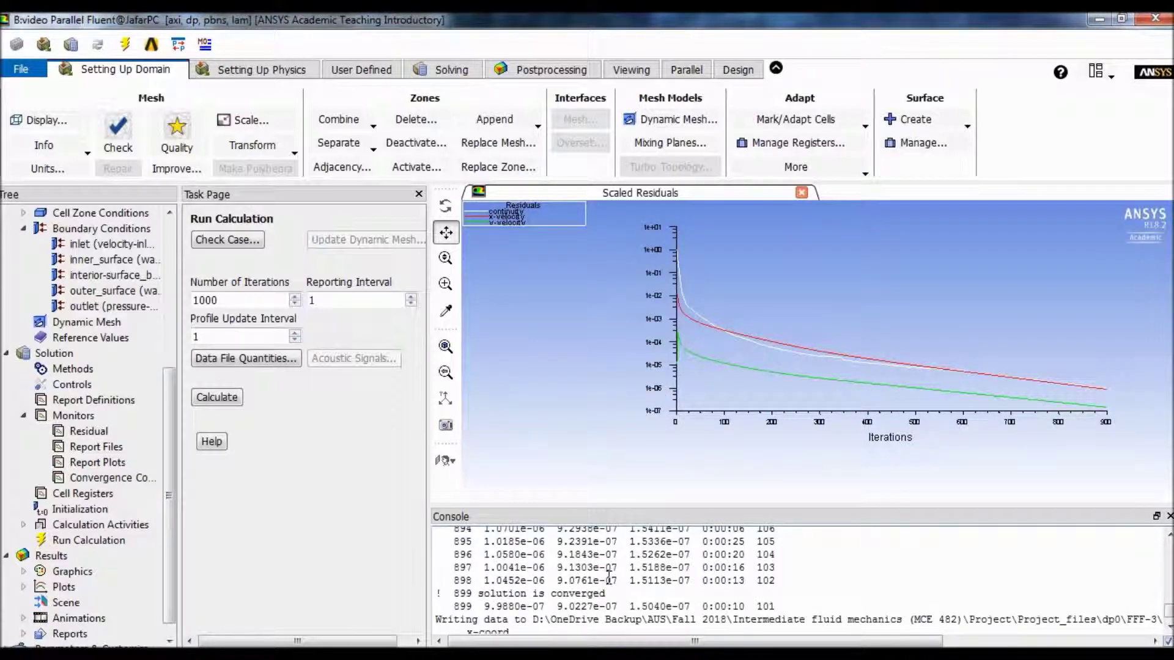
drag(605, 593, 455, 596)
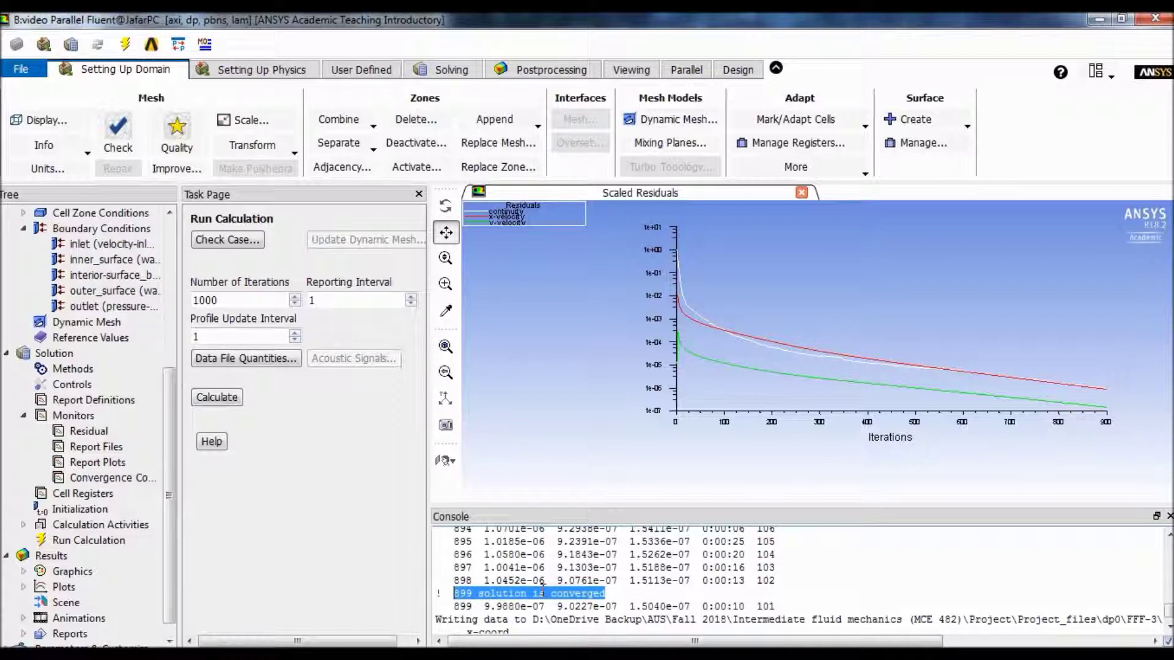
click(626, 591)
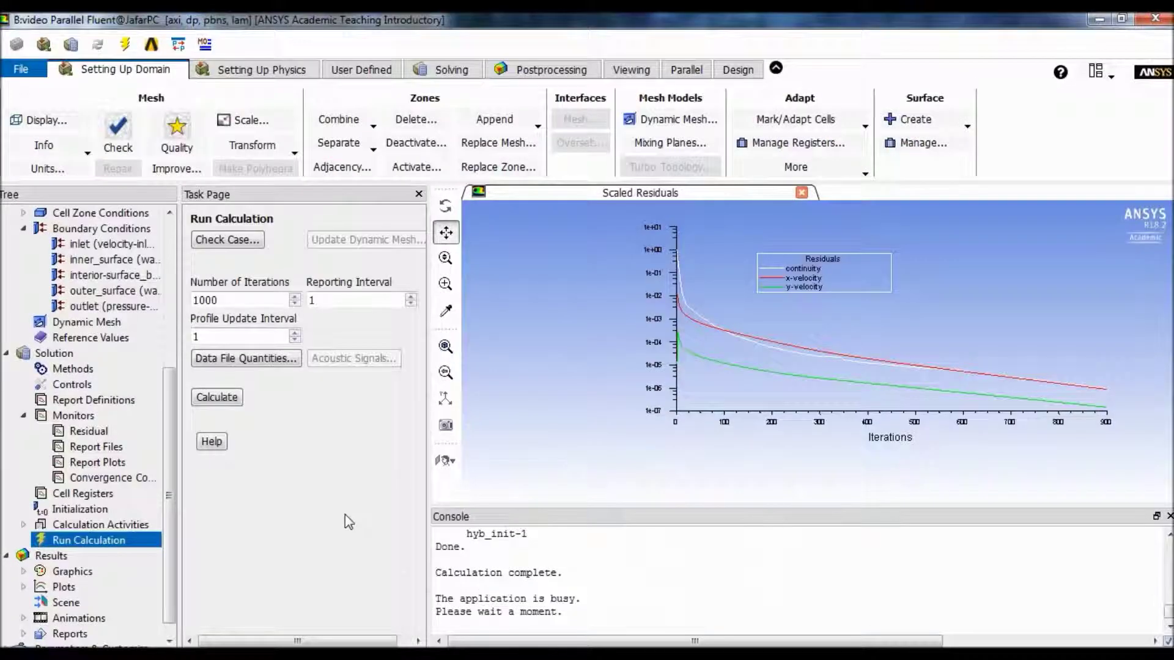
- Configure an XY plot of Velocity Magnitude along direction (0, 1) on the outlet
click(69, 558)
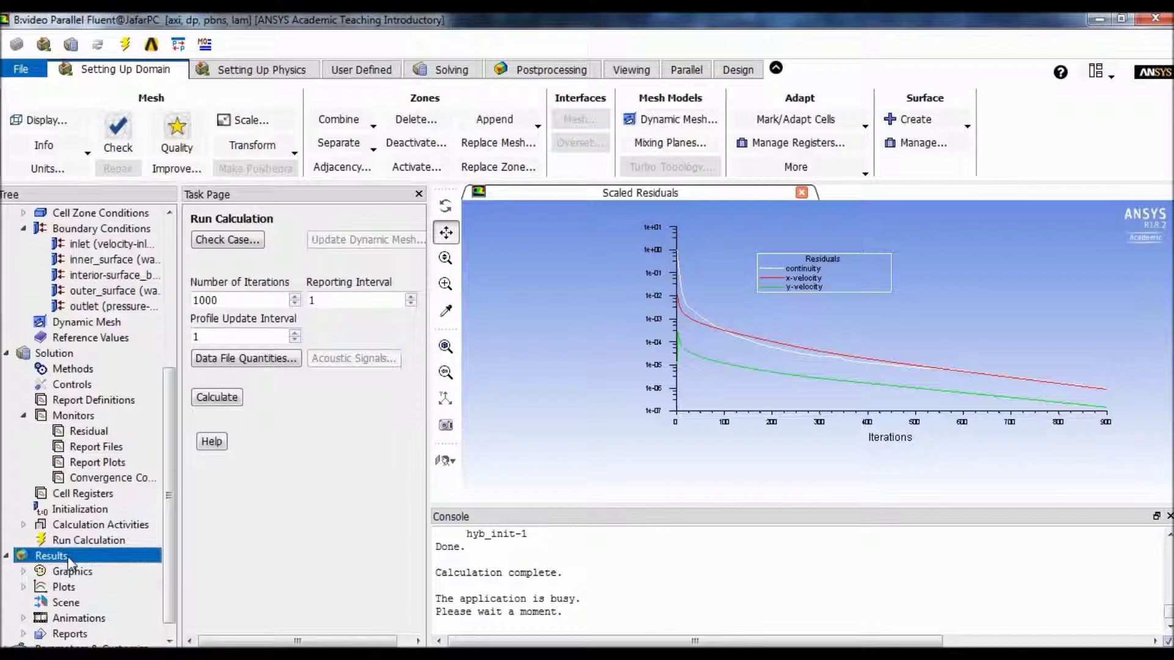
double_click(72, 589)
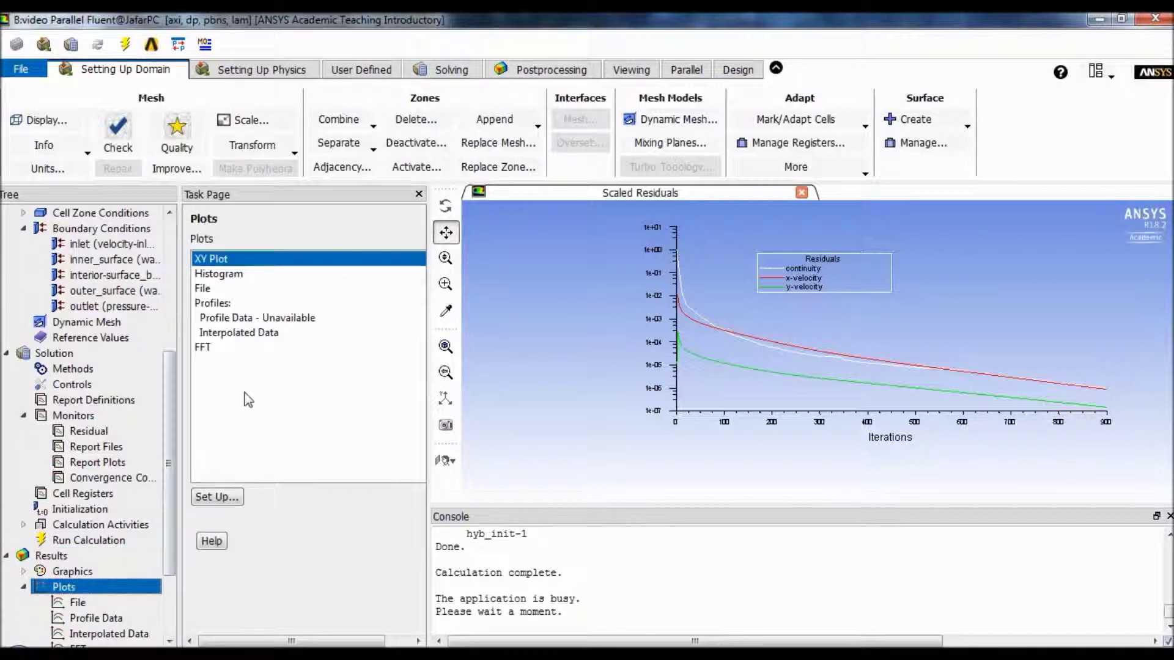
double_click(231, 259)
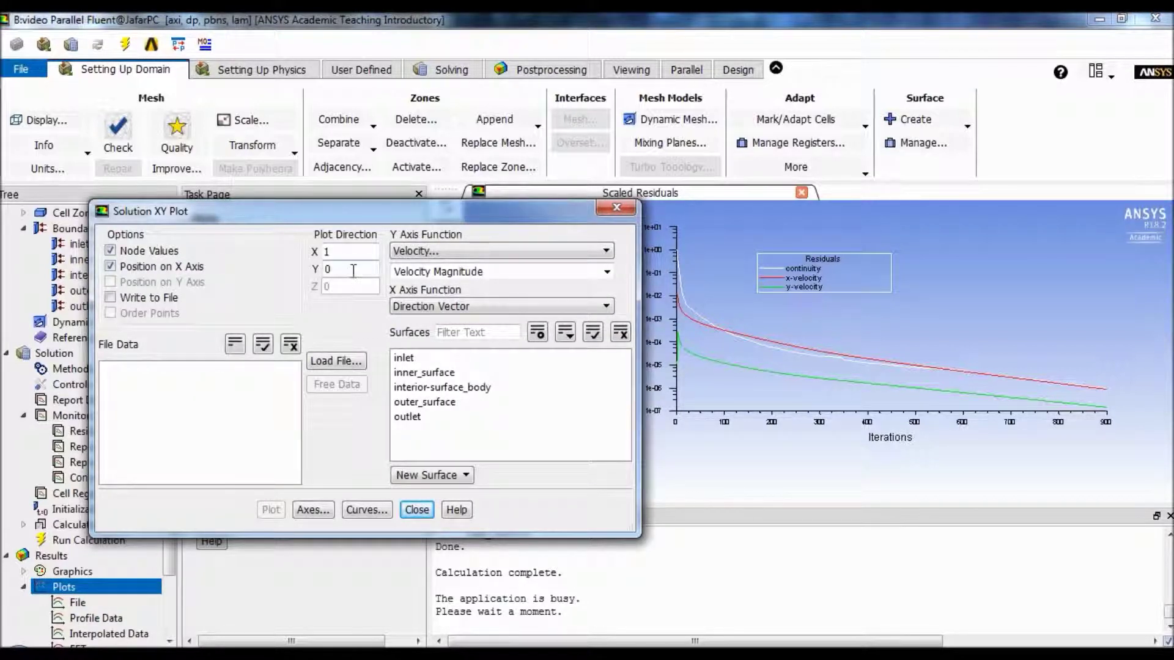
click(534, 253)
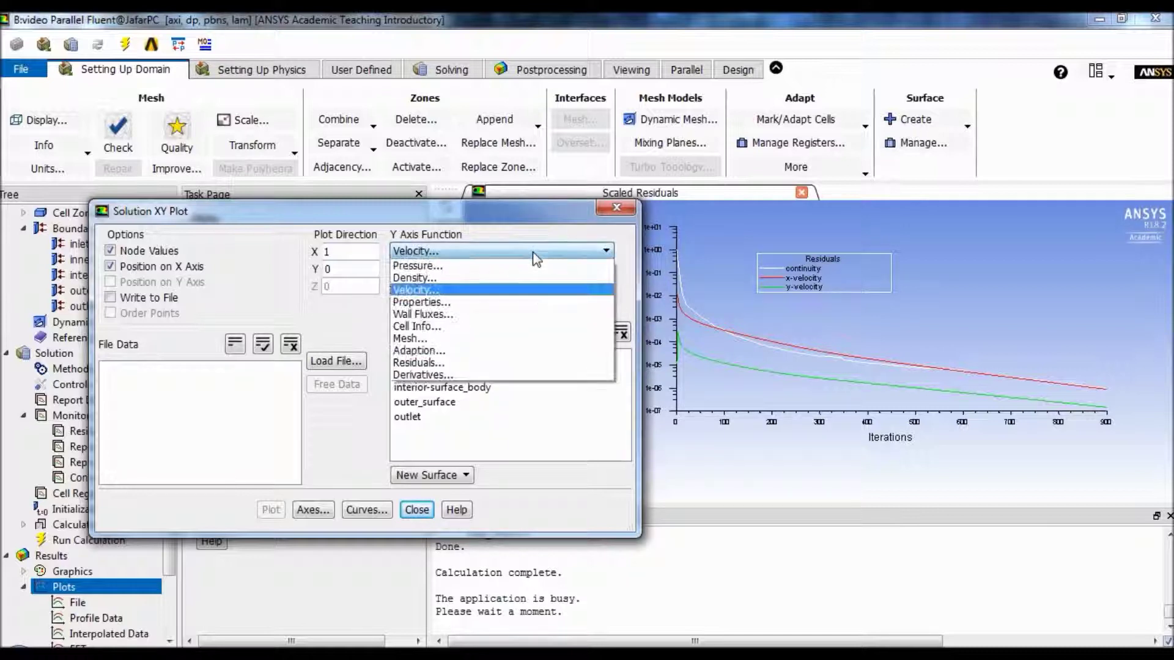
click(430, 290)
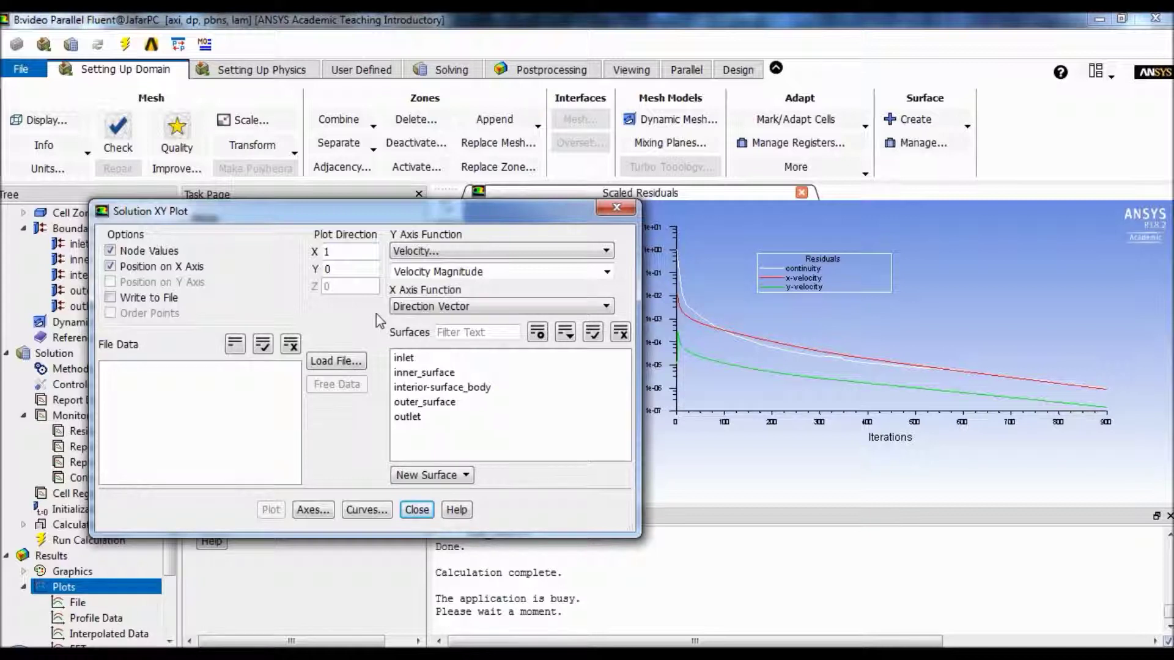
drag(360, 269, 324, 253)
text(1)
text(0)
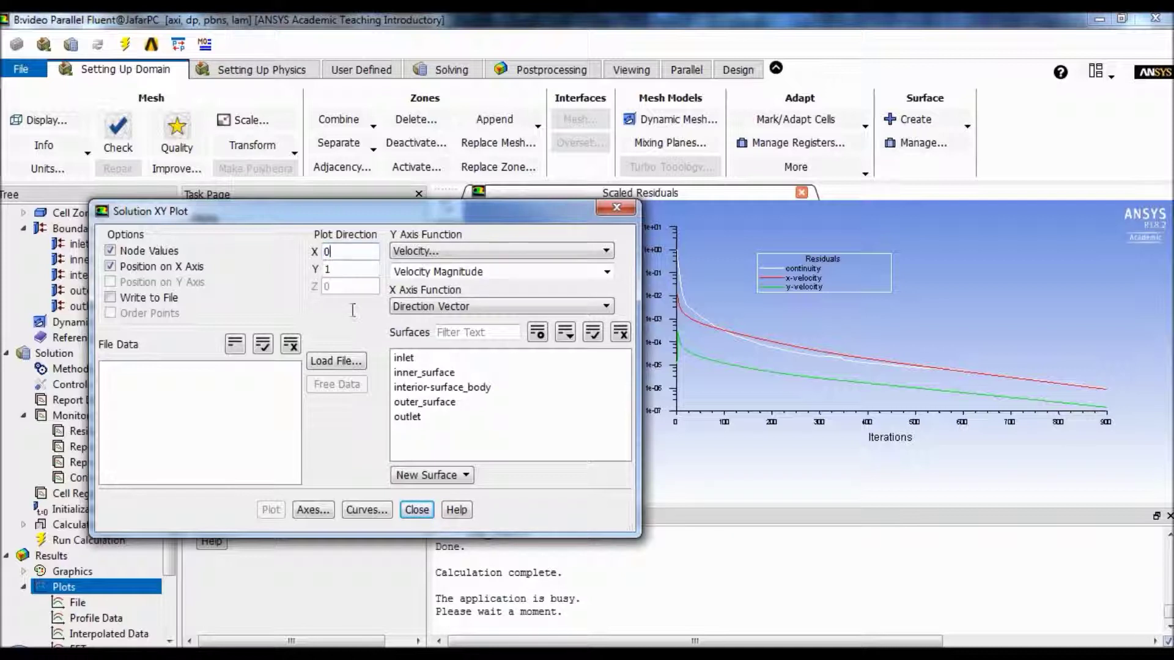
click(418, 419)
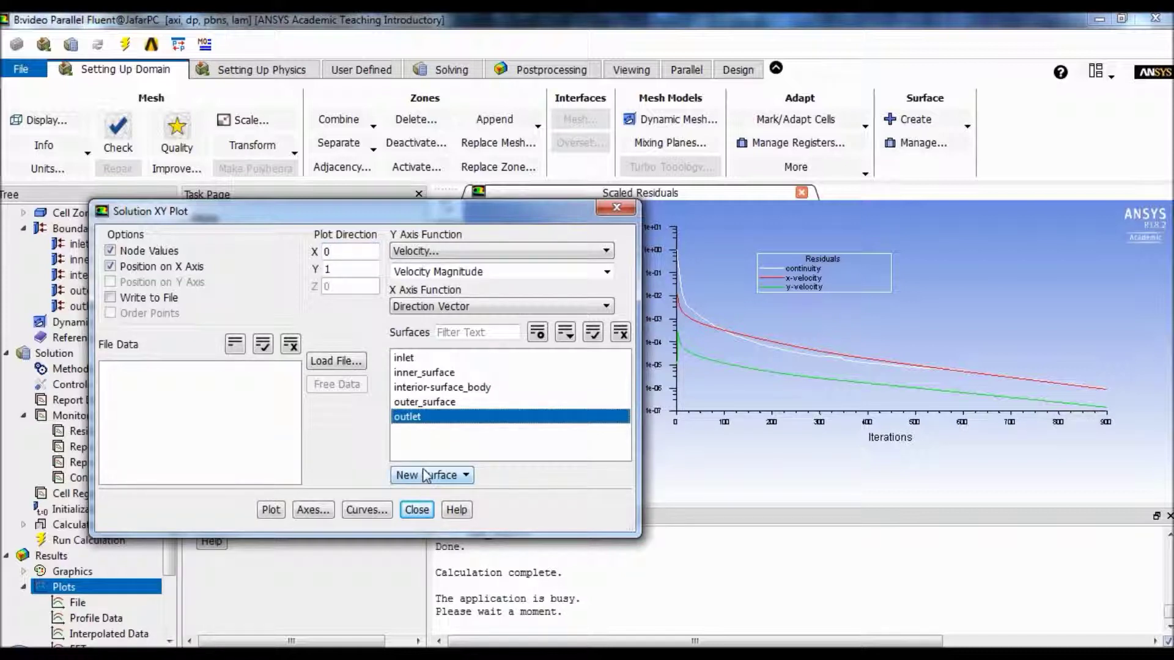